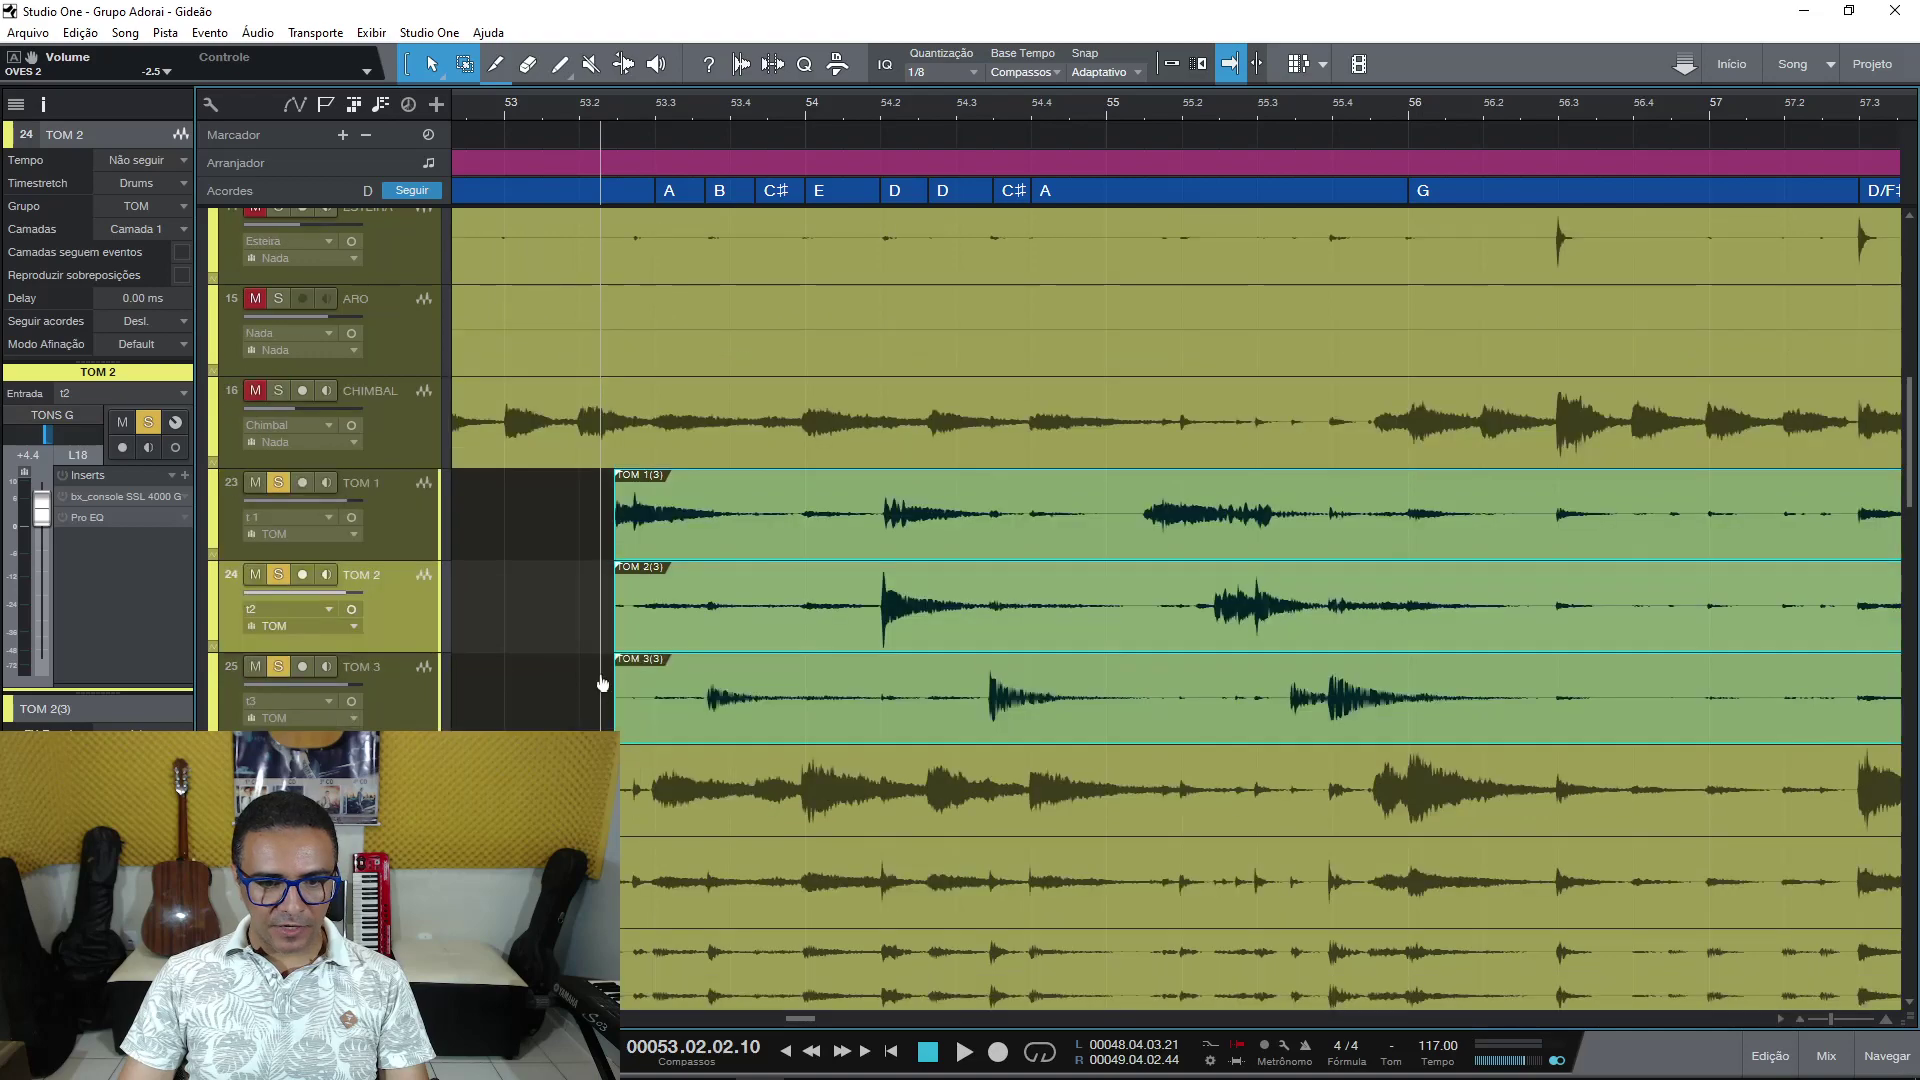
{"action": "scroll", "coordinate": [605, 655], "scroll_direction": "down", "scroll_amount": 1}
{"action": "scroll", "coordinate": [620, 658], "scroll_direction": "up", "scroll_amount": 5}
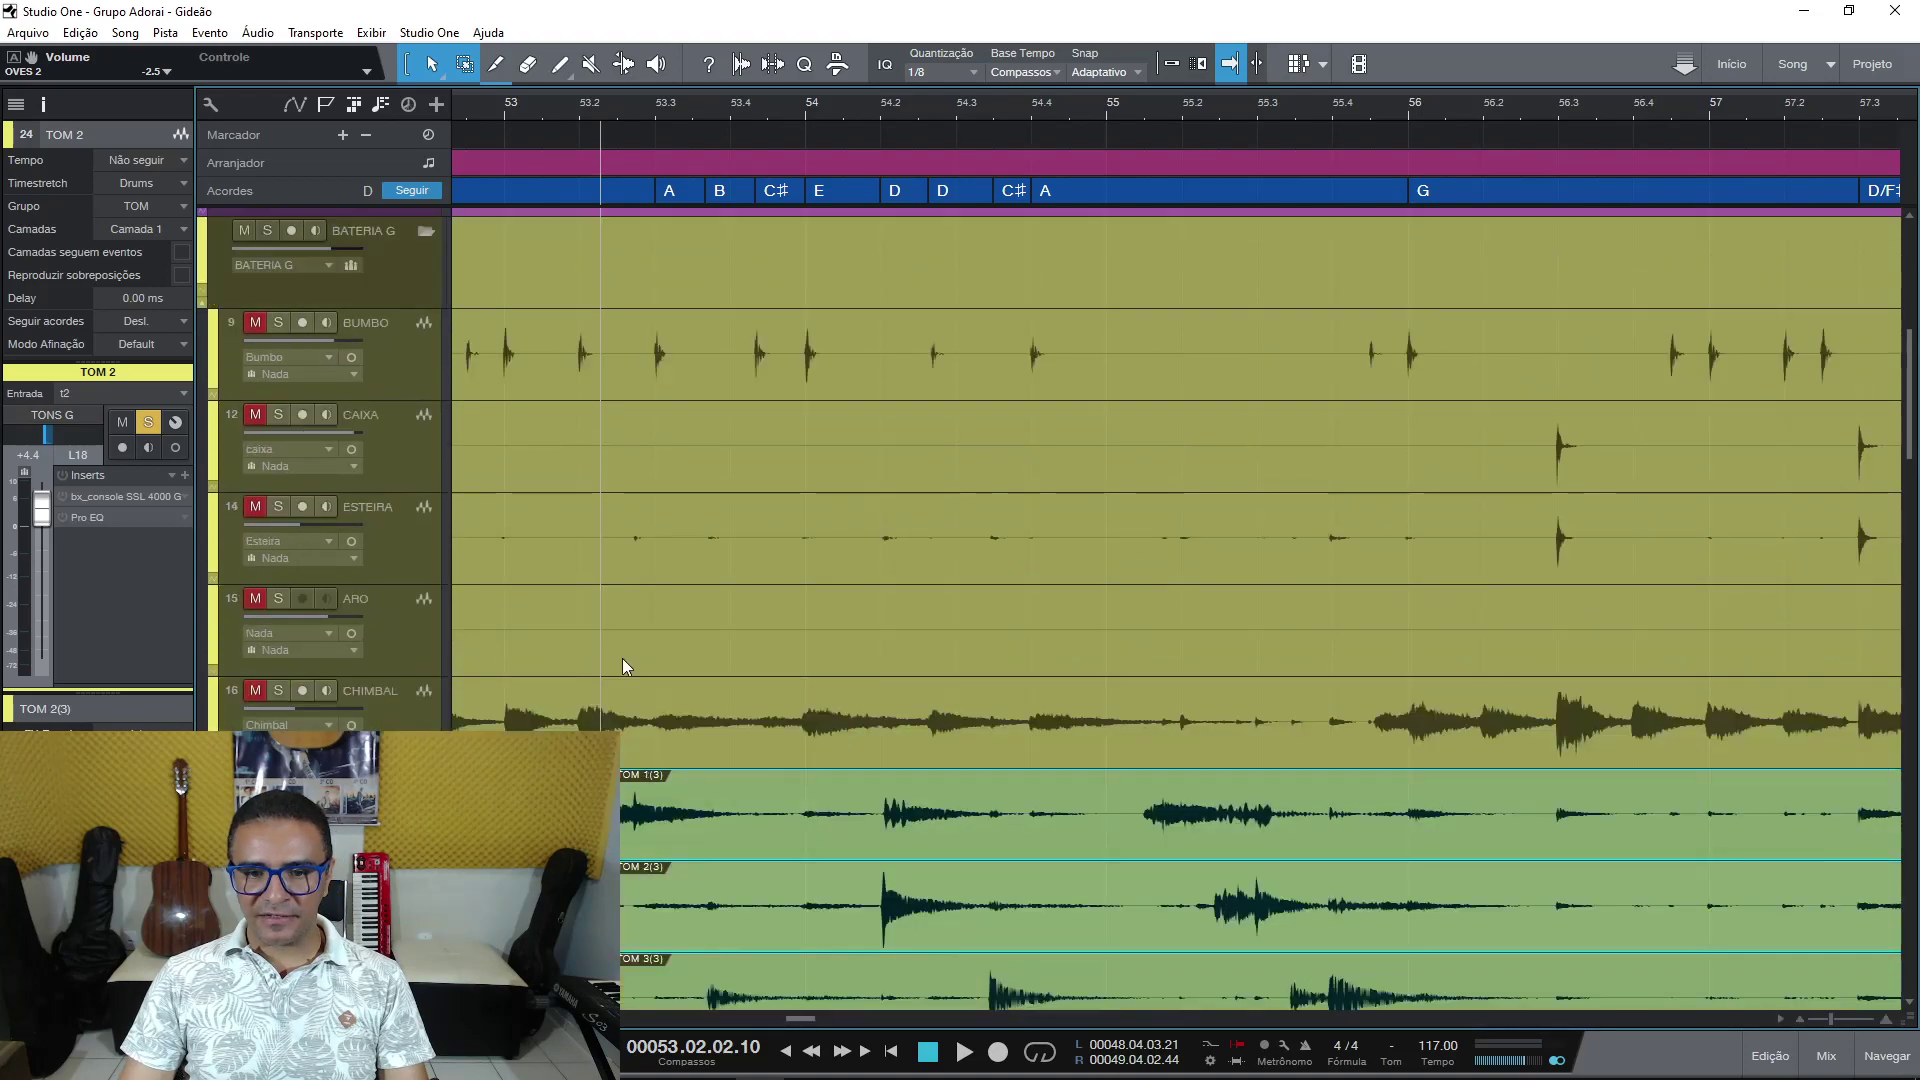
{"action": "scroll", "coordinate": [622, 660], "scroll_direction": "down", "scroll_amount": 3}
{"action": "scroll", "coordinate": [622, 660], "scroll_direction": "down", "scroll_amount": 3}
{"action": "scroll", "coordinate": [622, 658], "scroll_direction": "up", "scroll_amount": 2}
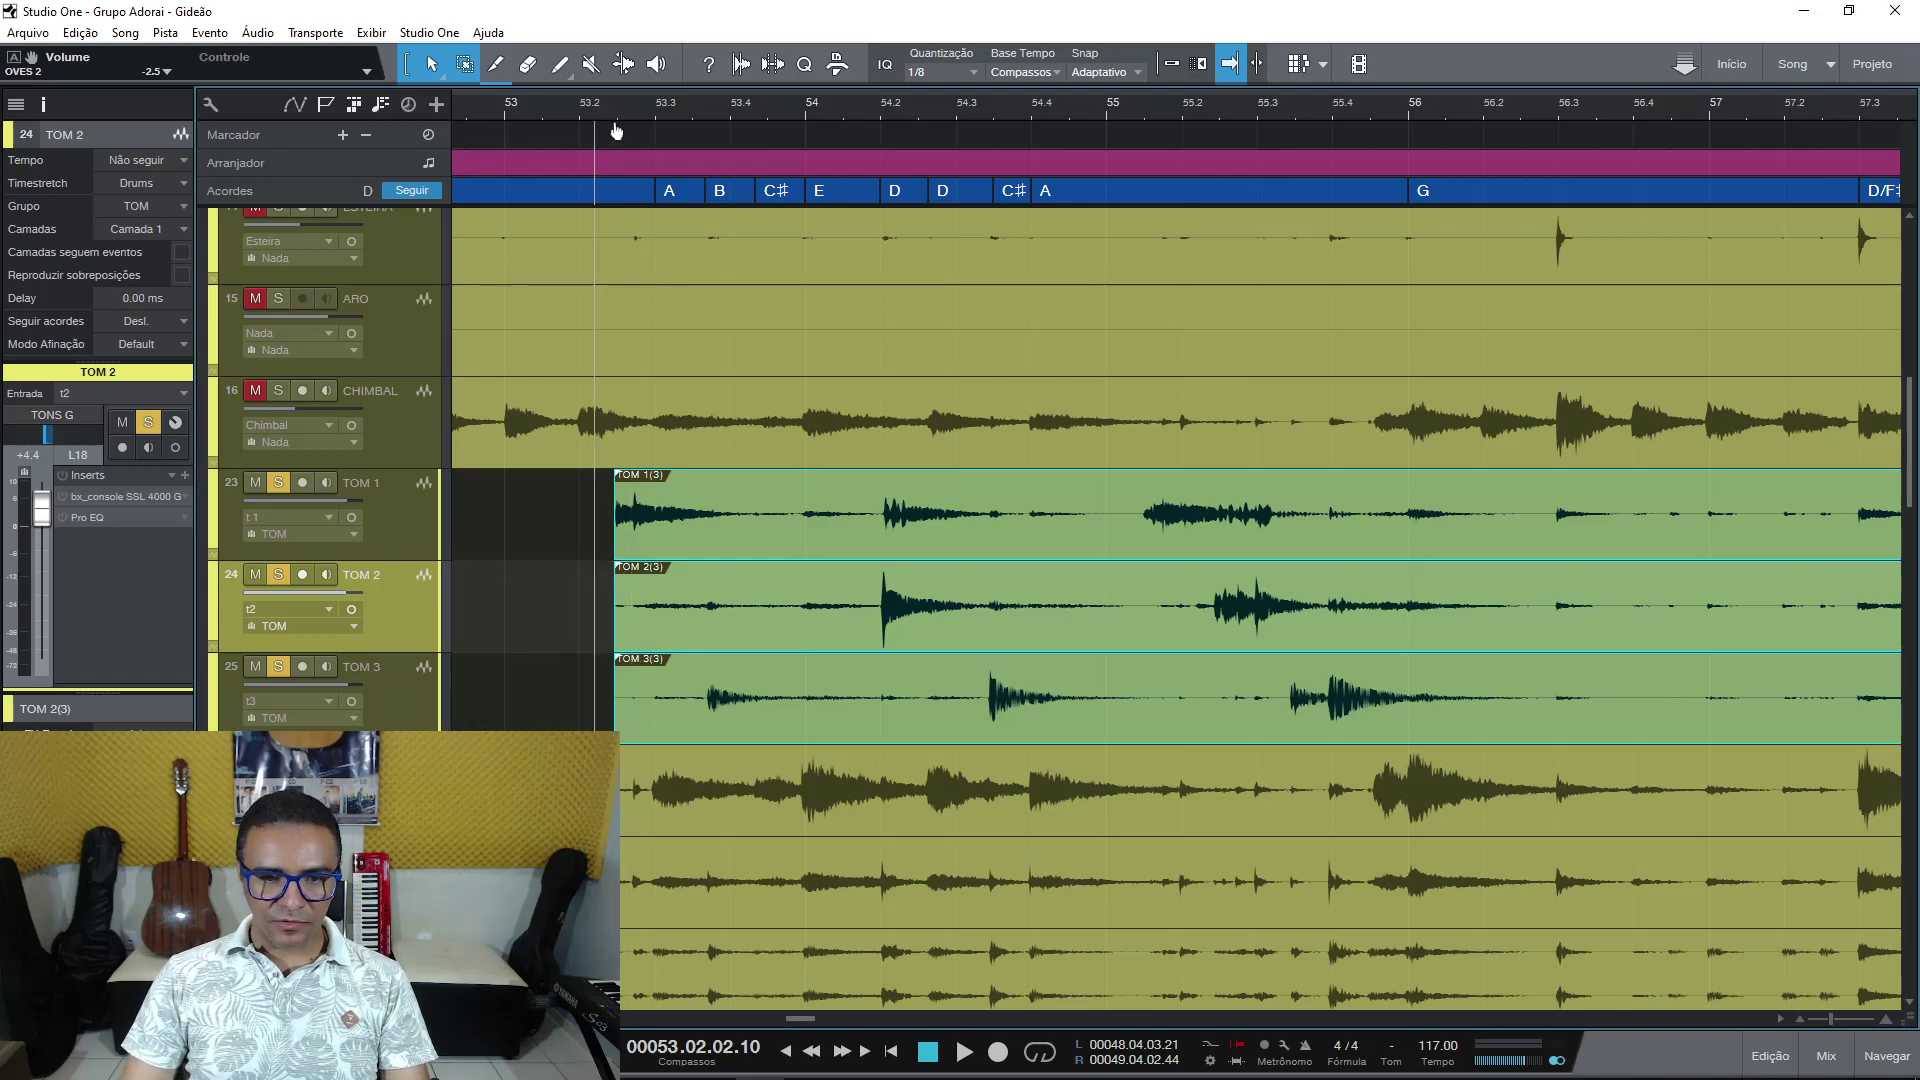
{"action": "scroll", "coordinate": [610, 124], "scroll_direction": "up", "scroll_amount": 2}
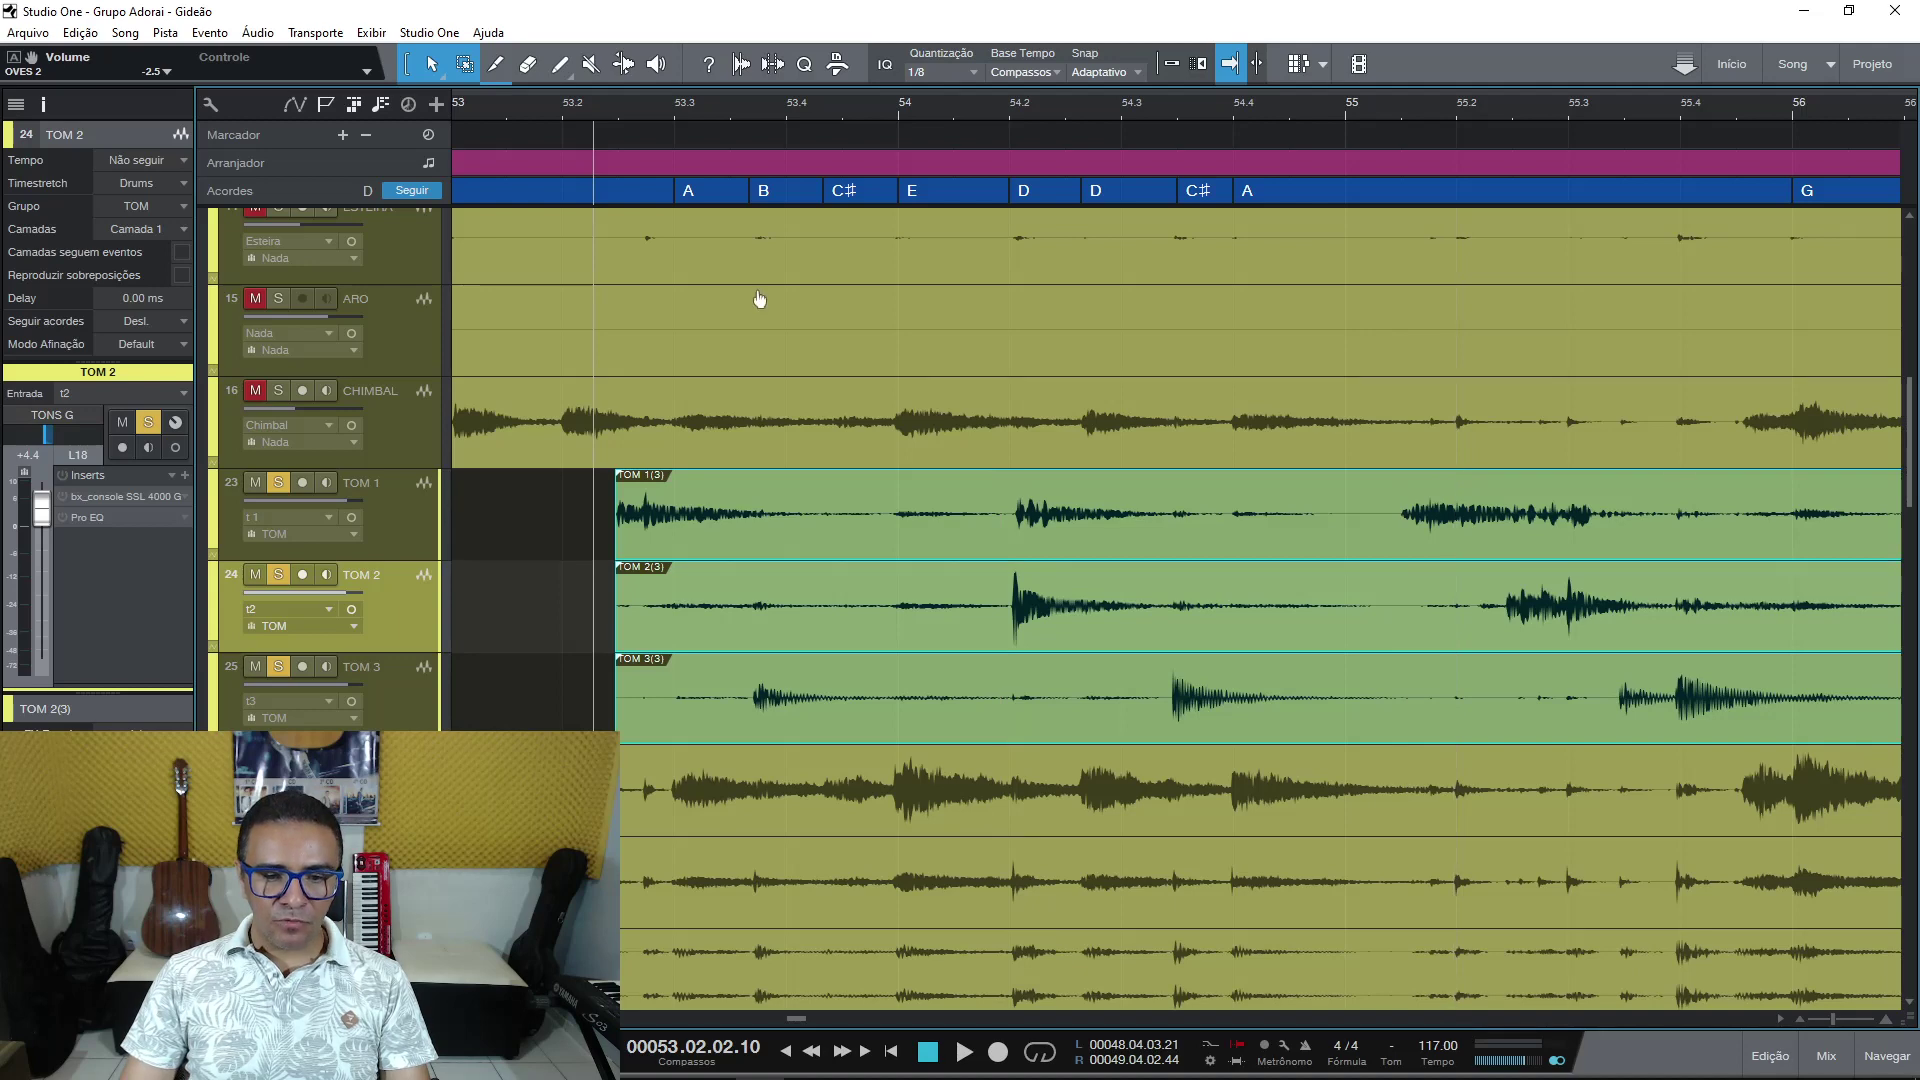
Audition the soloed TOM 1, TOM 2 and TOM 3 tracks from just before their clips begin in bar 53.
{"action": "left_click", "coordinate": [606, 113]}
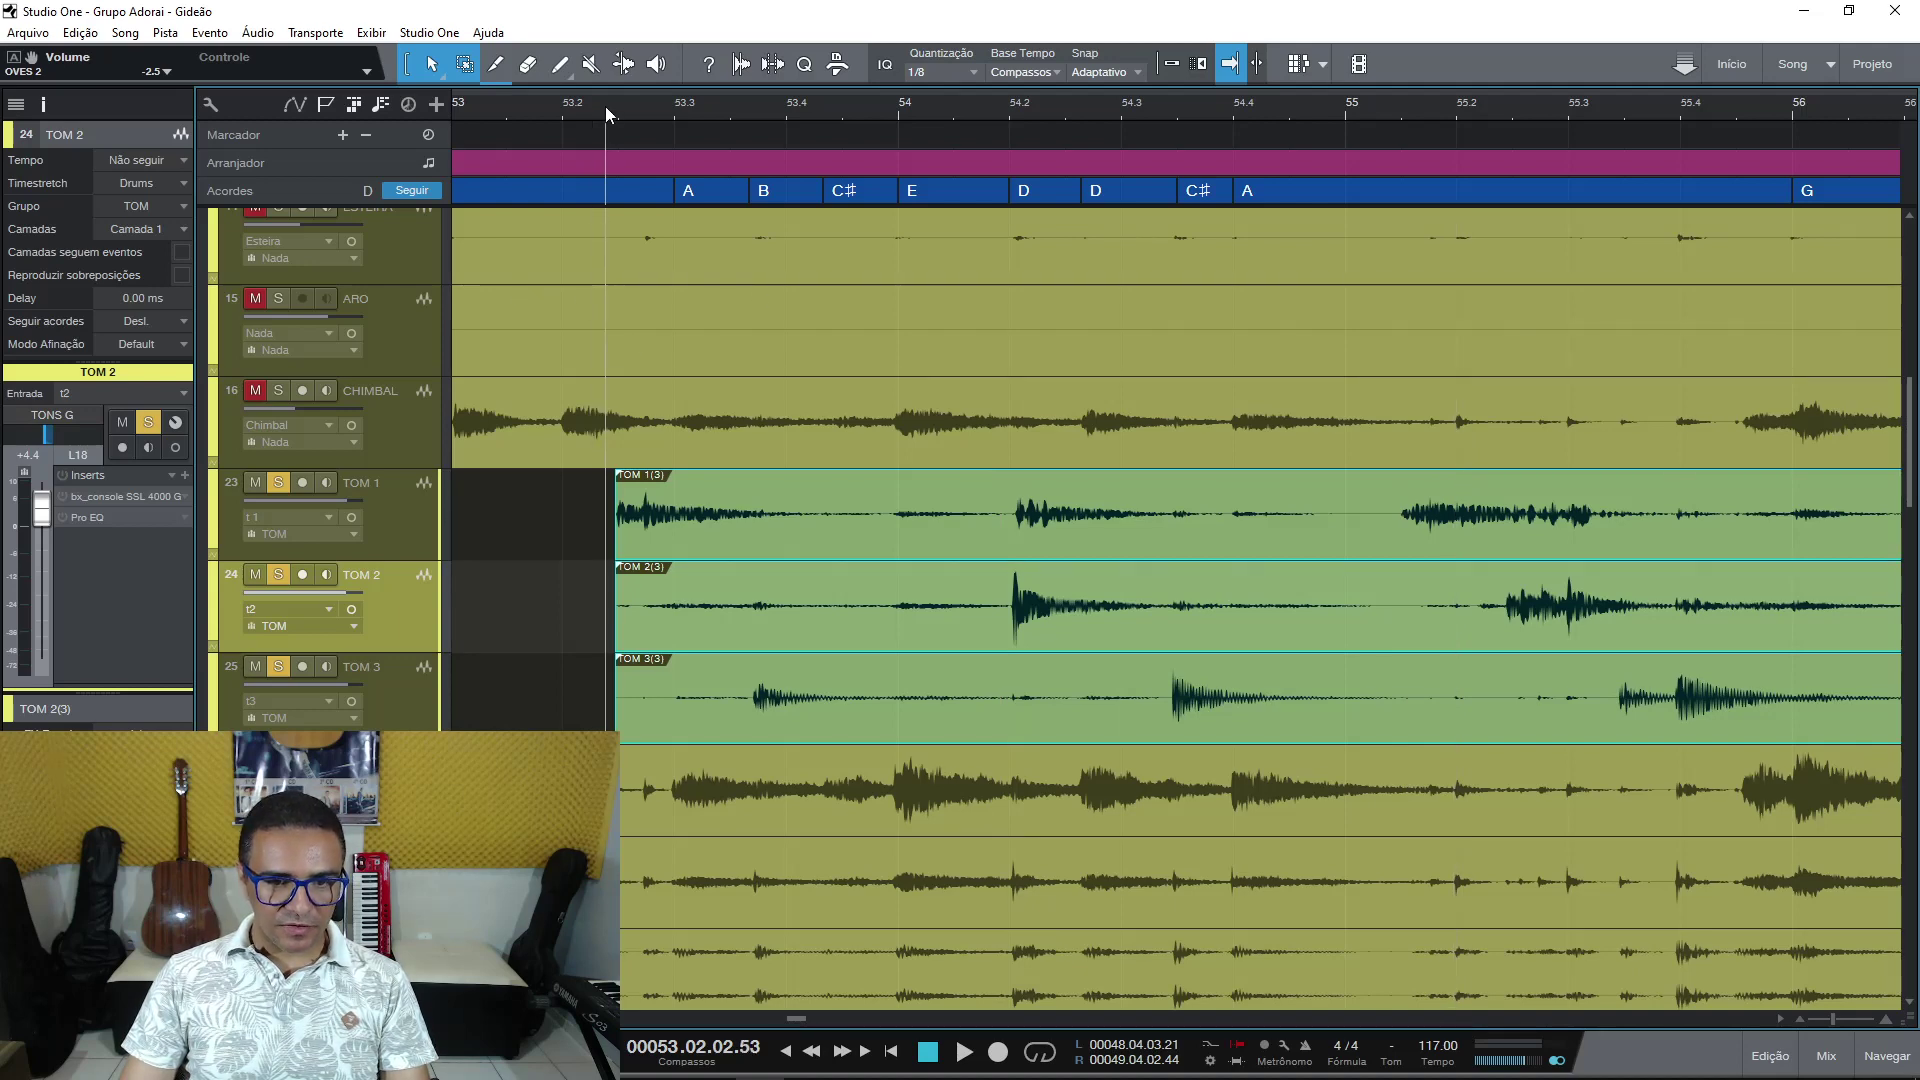
{"action": "left_click", "coordinate": [392, 516]}
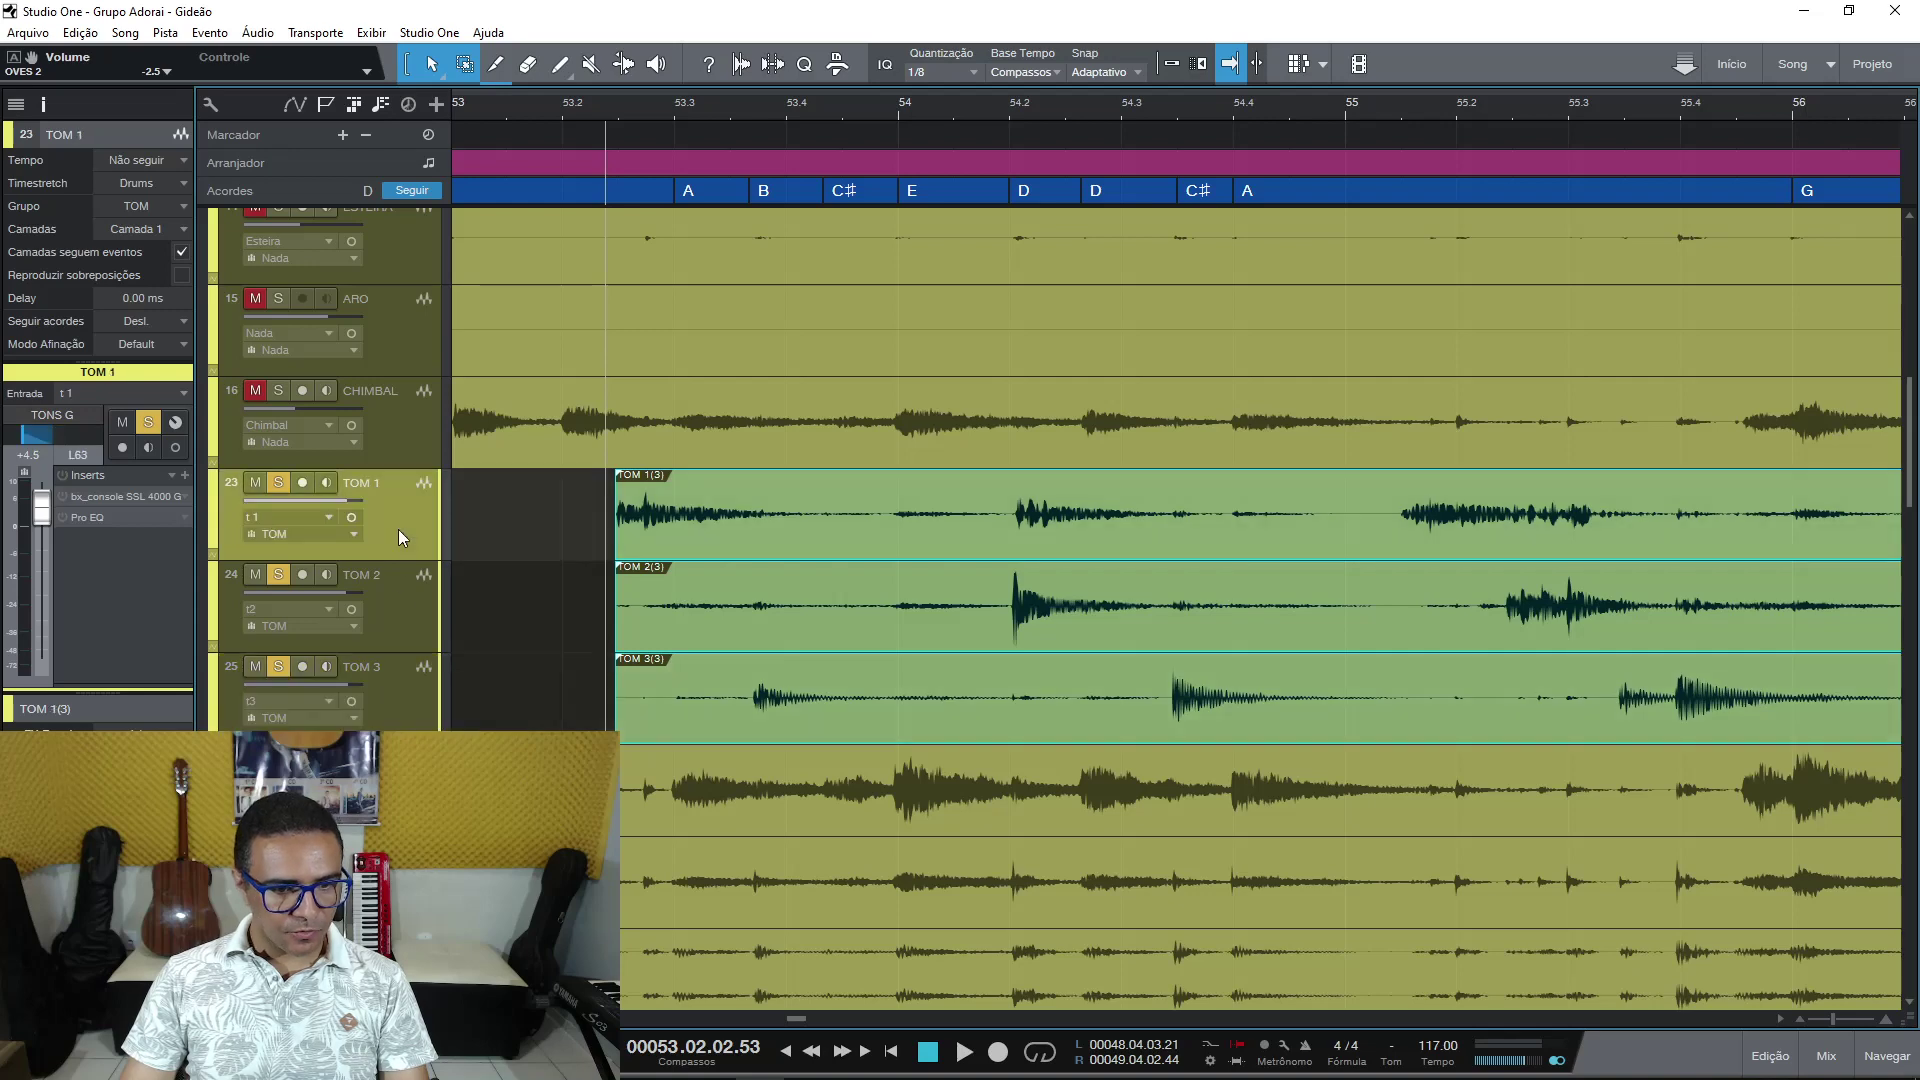
{"action": "left_click", "coordinate": [405, 688]}
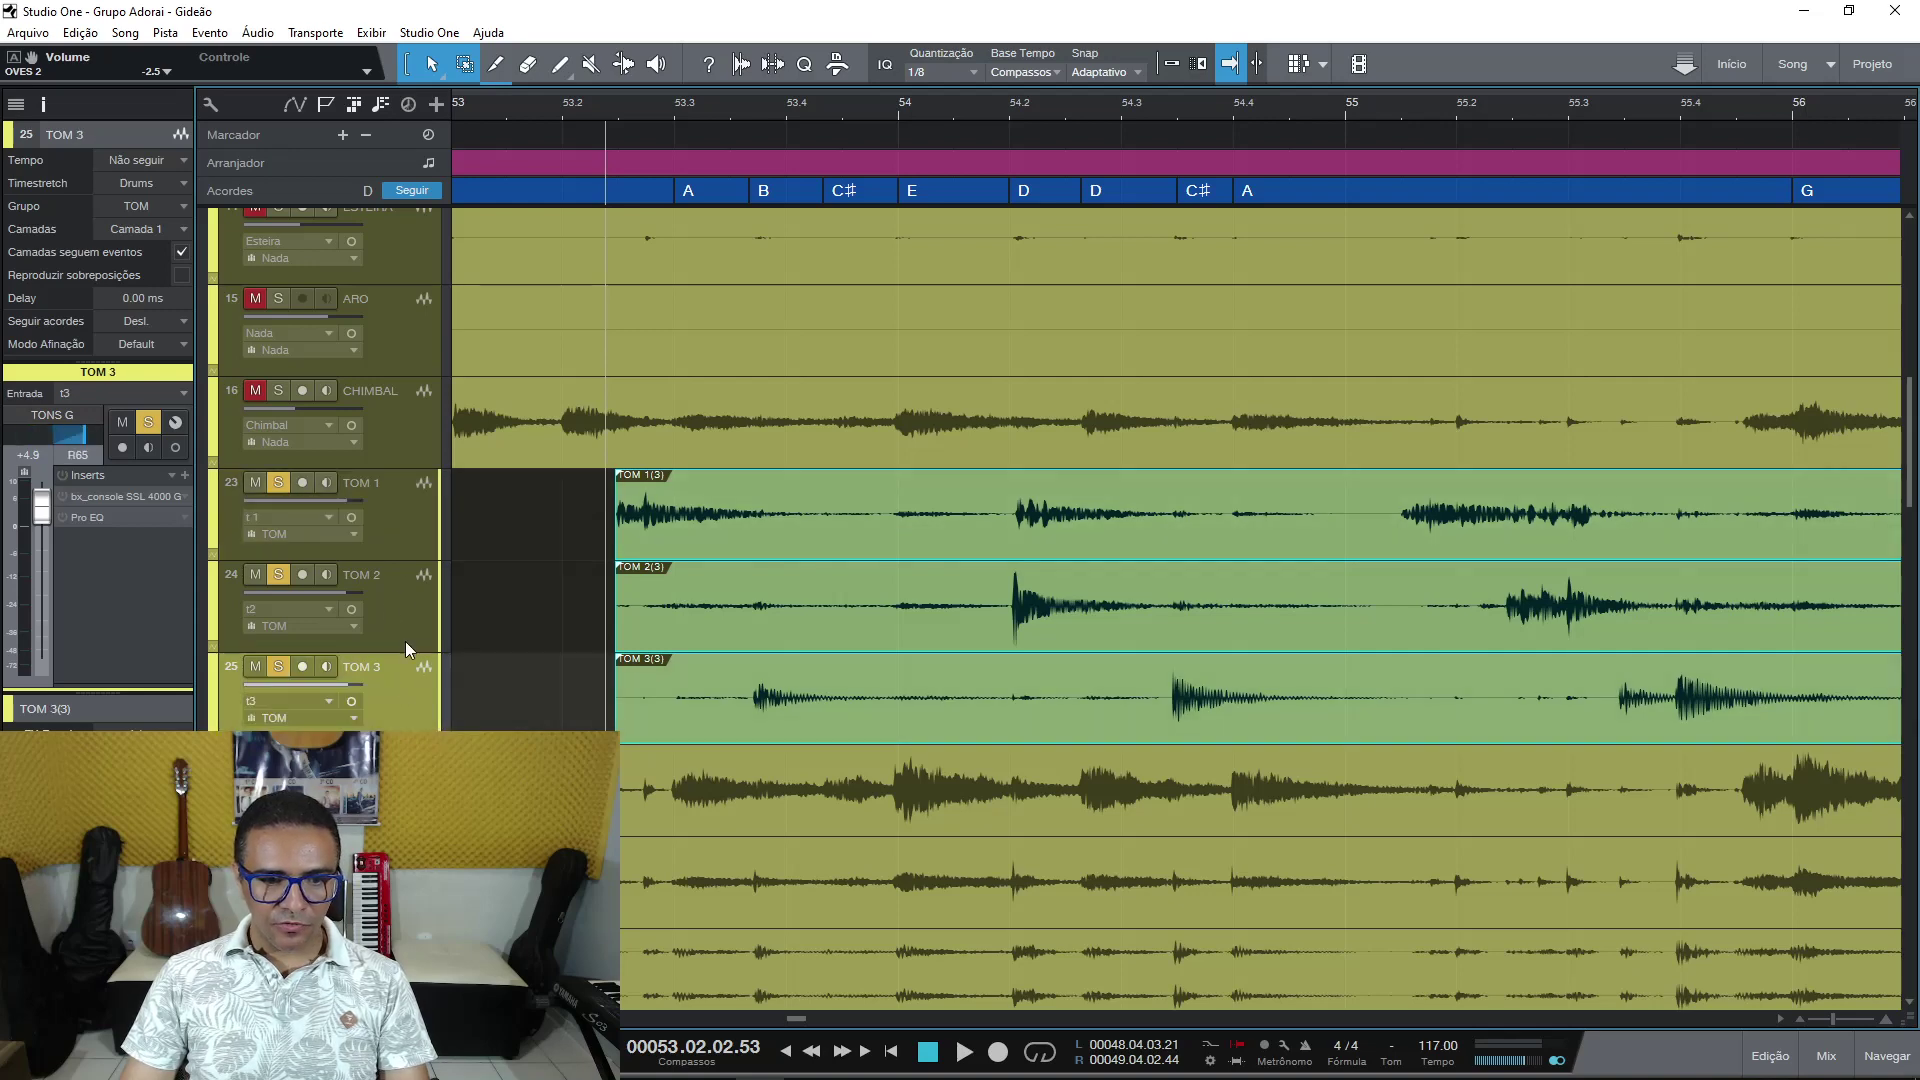
{"action": "left_click", "coordinate": [389, 518]}
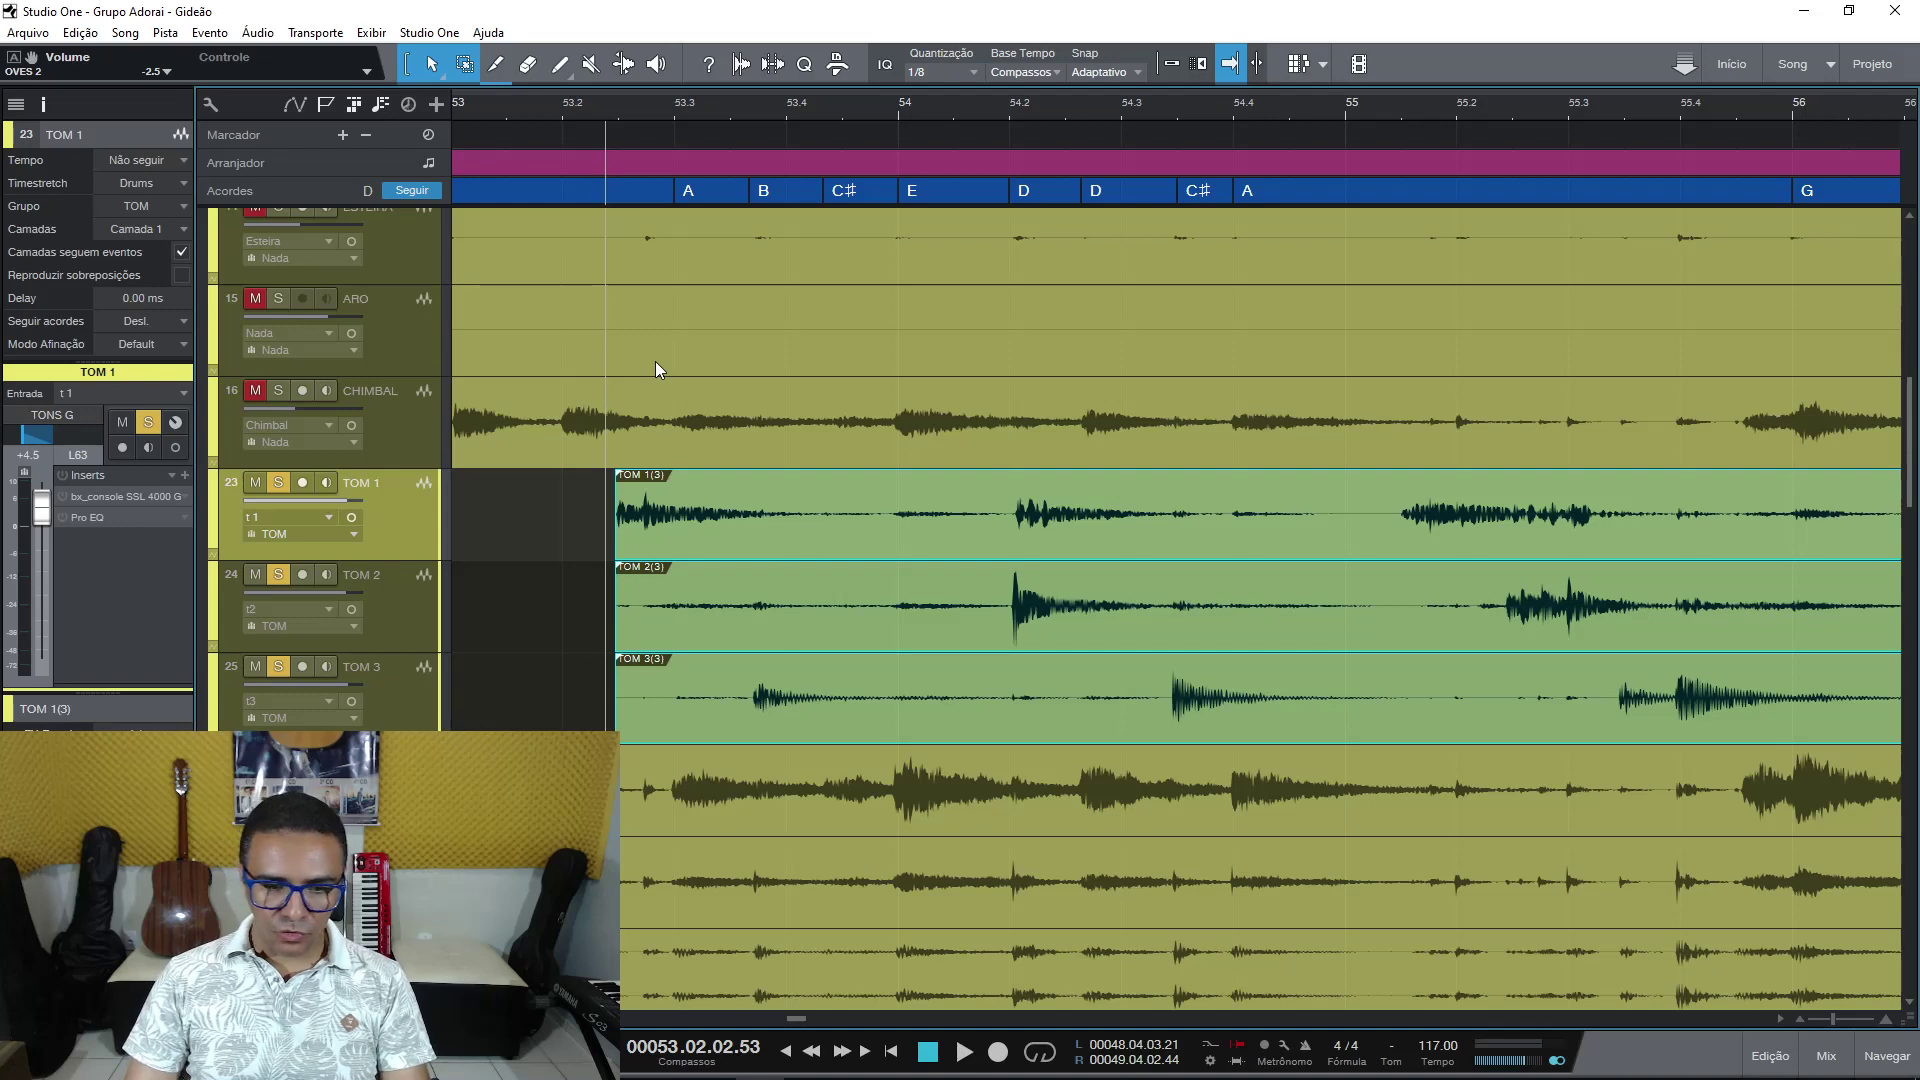
{"action": "key", "text": "space"}
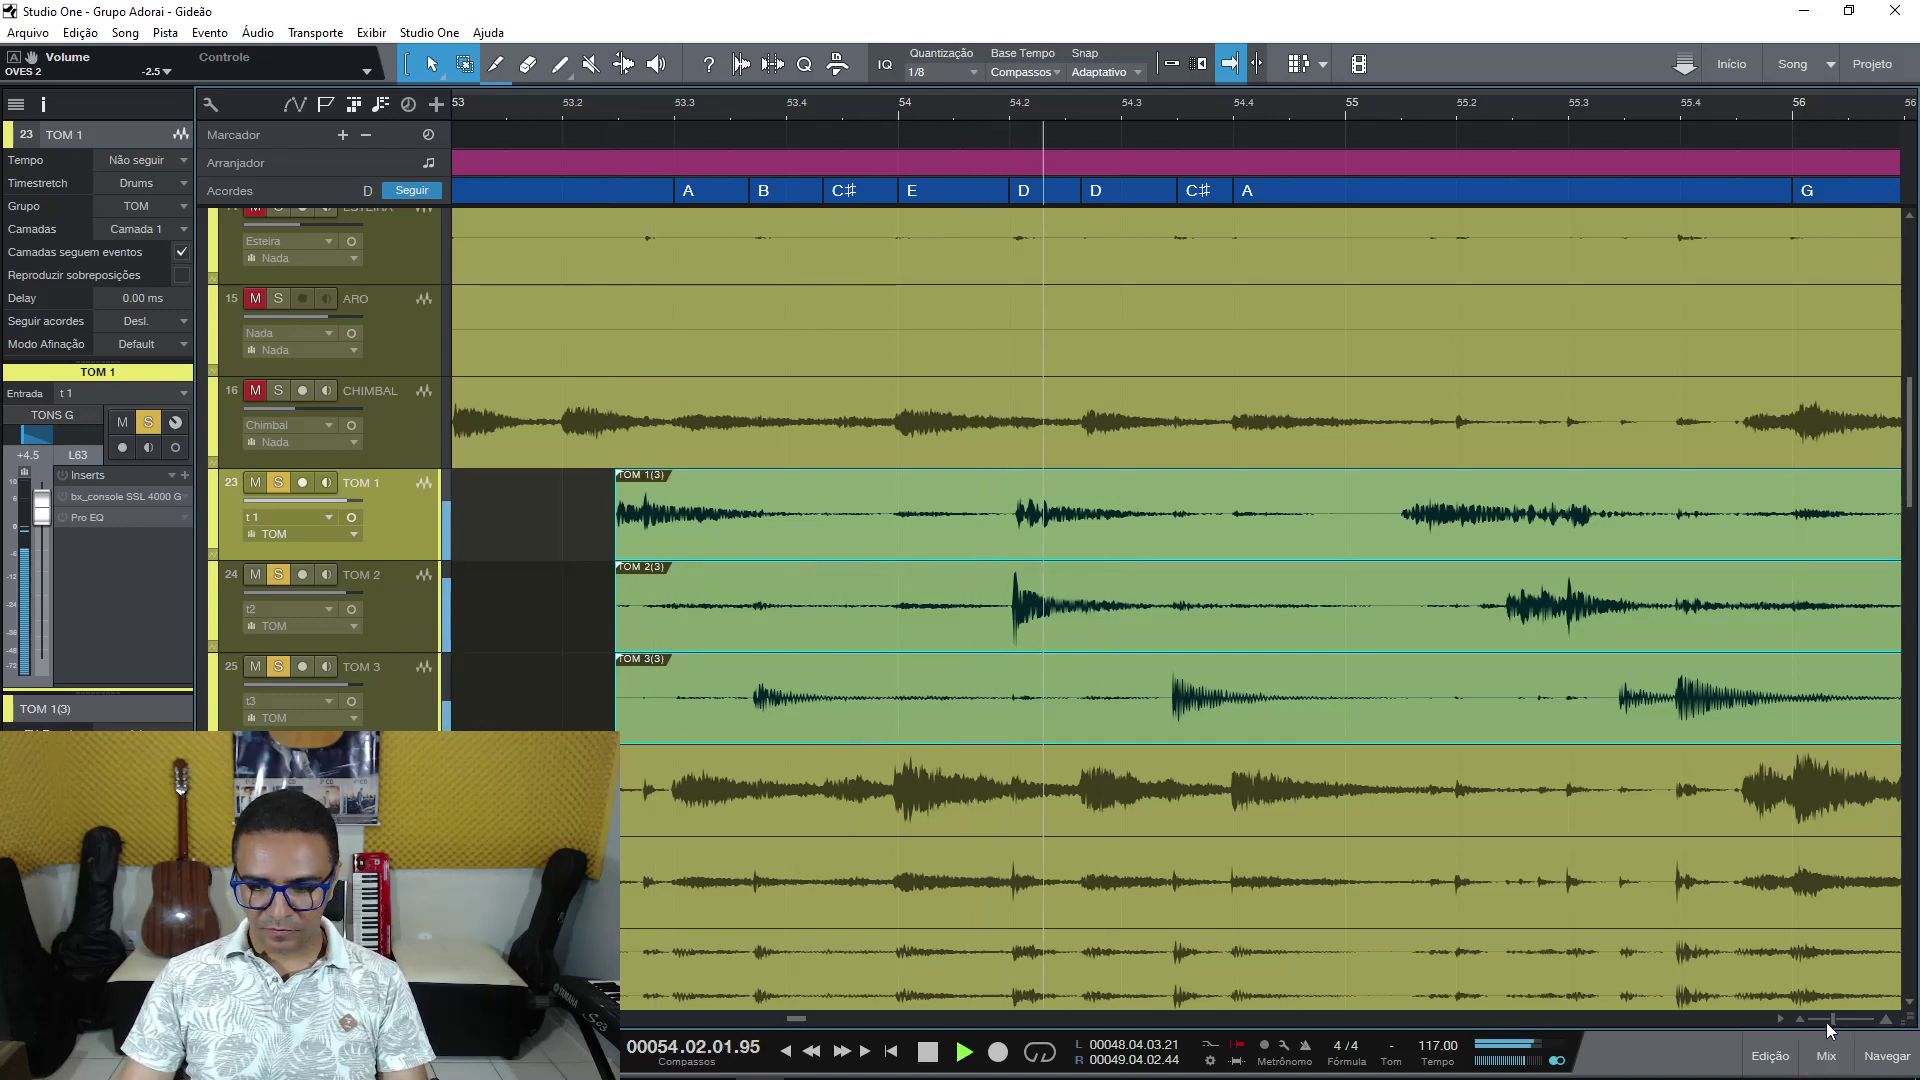
{"action": "left_click_drag", "start_coordinate": [1831, 1017], "coordinate": [1823, 1019]}
{"action": "left_click", "coordinate": [1777, 1020]}
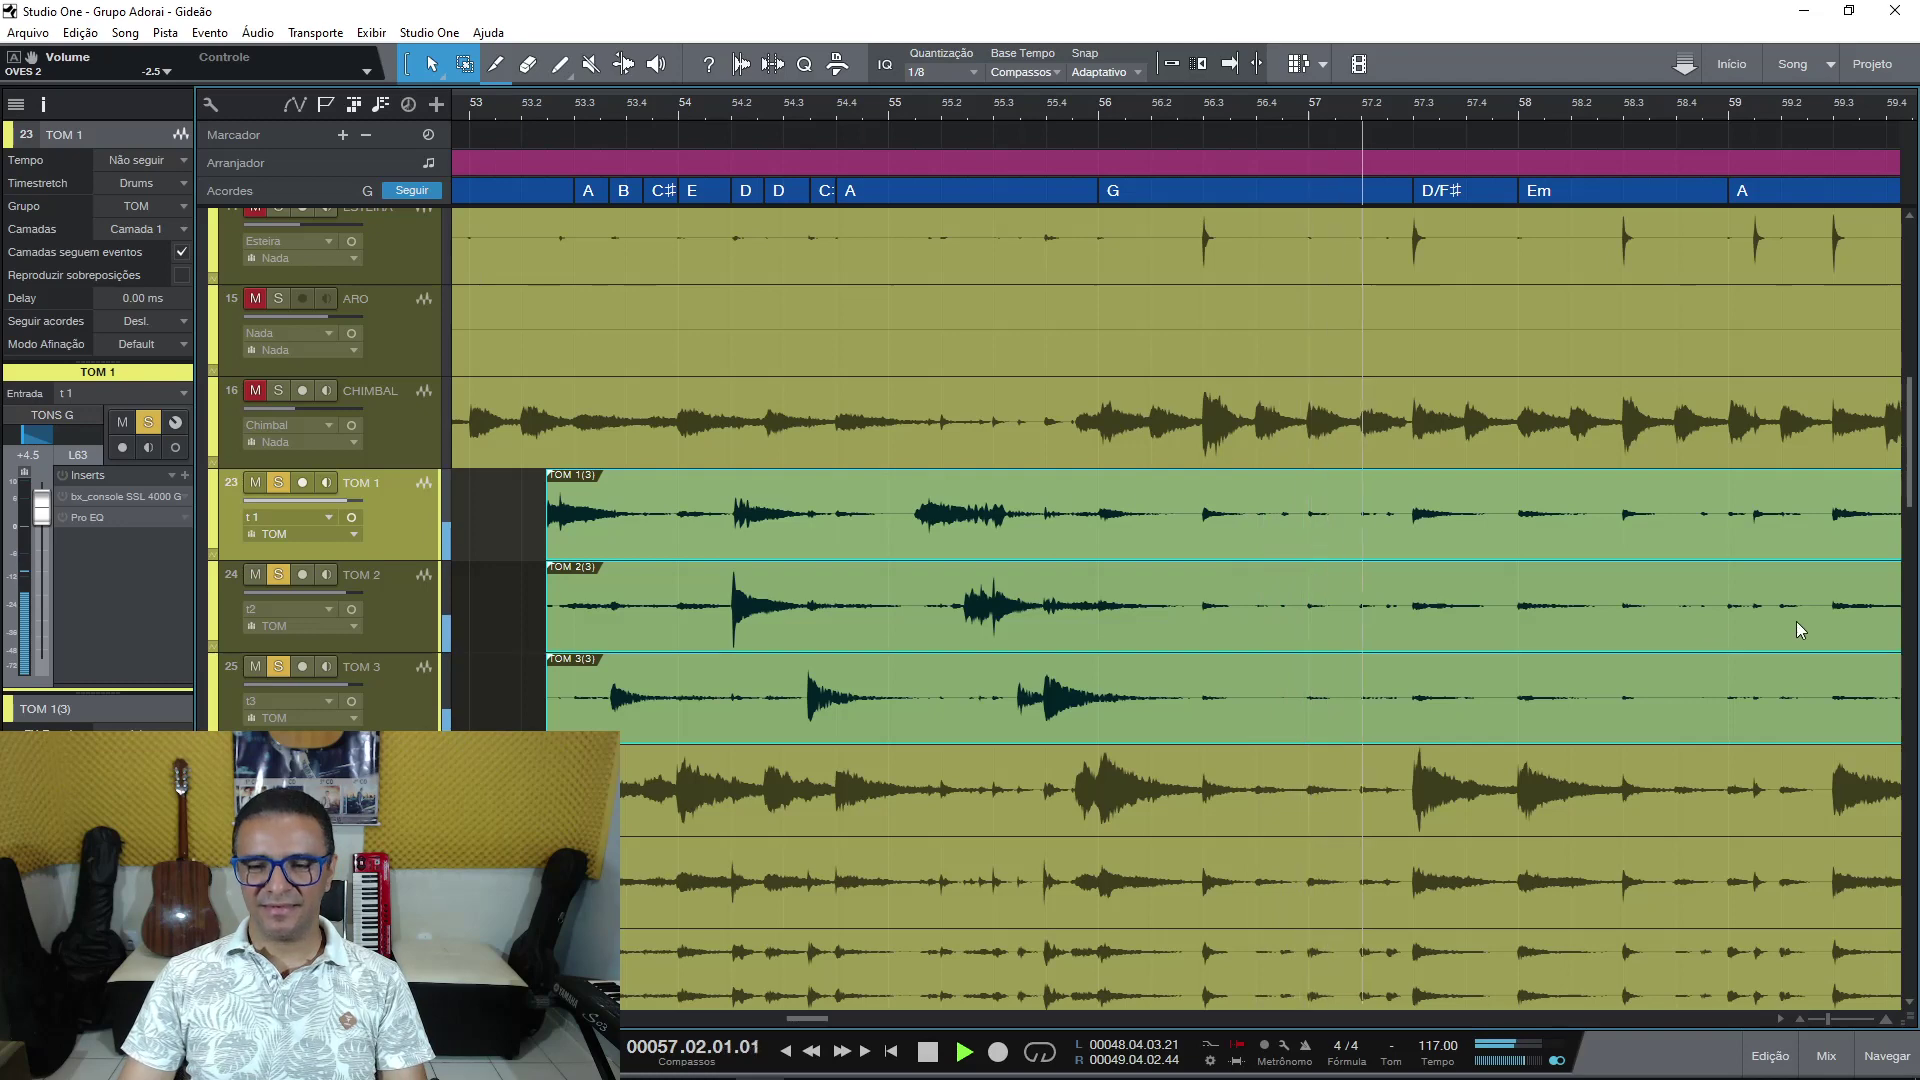
{"action": "key", "text": "space"}
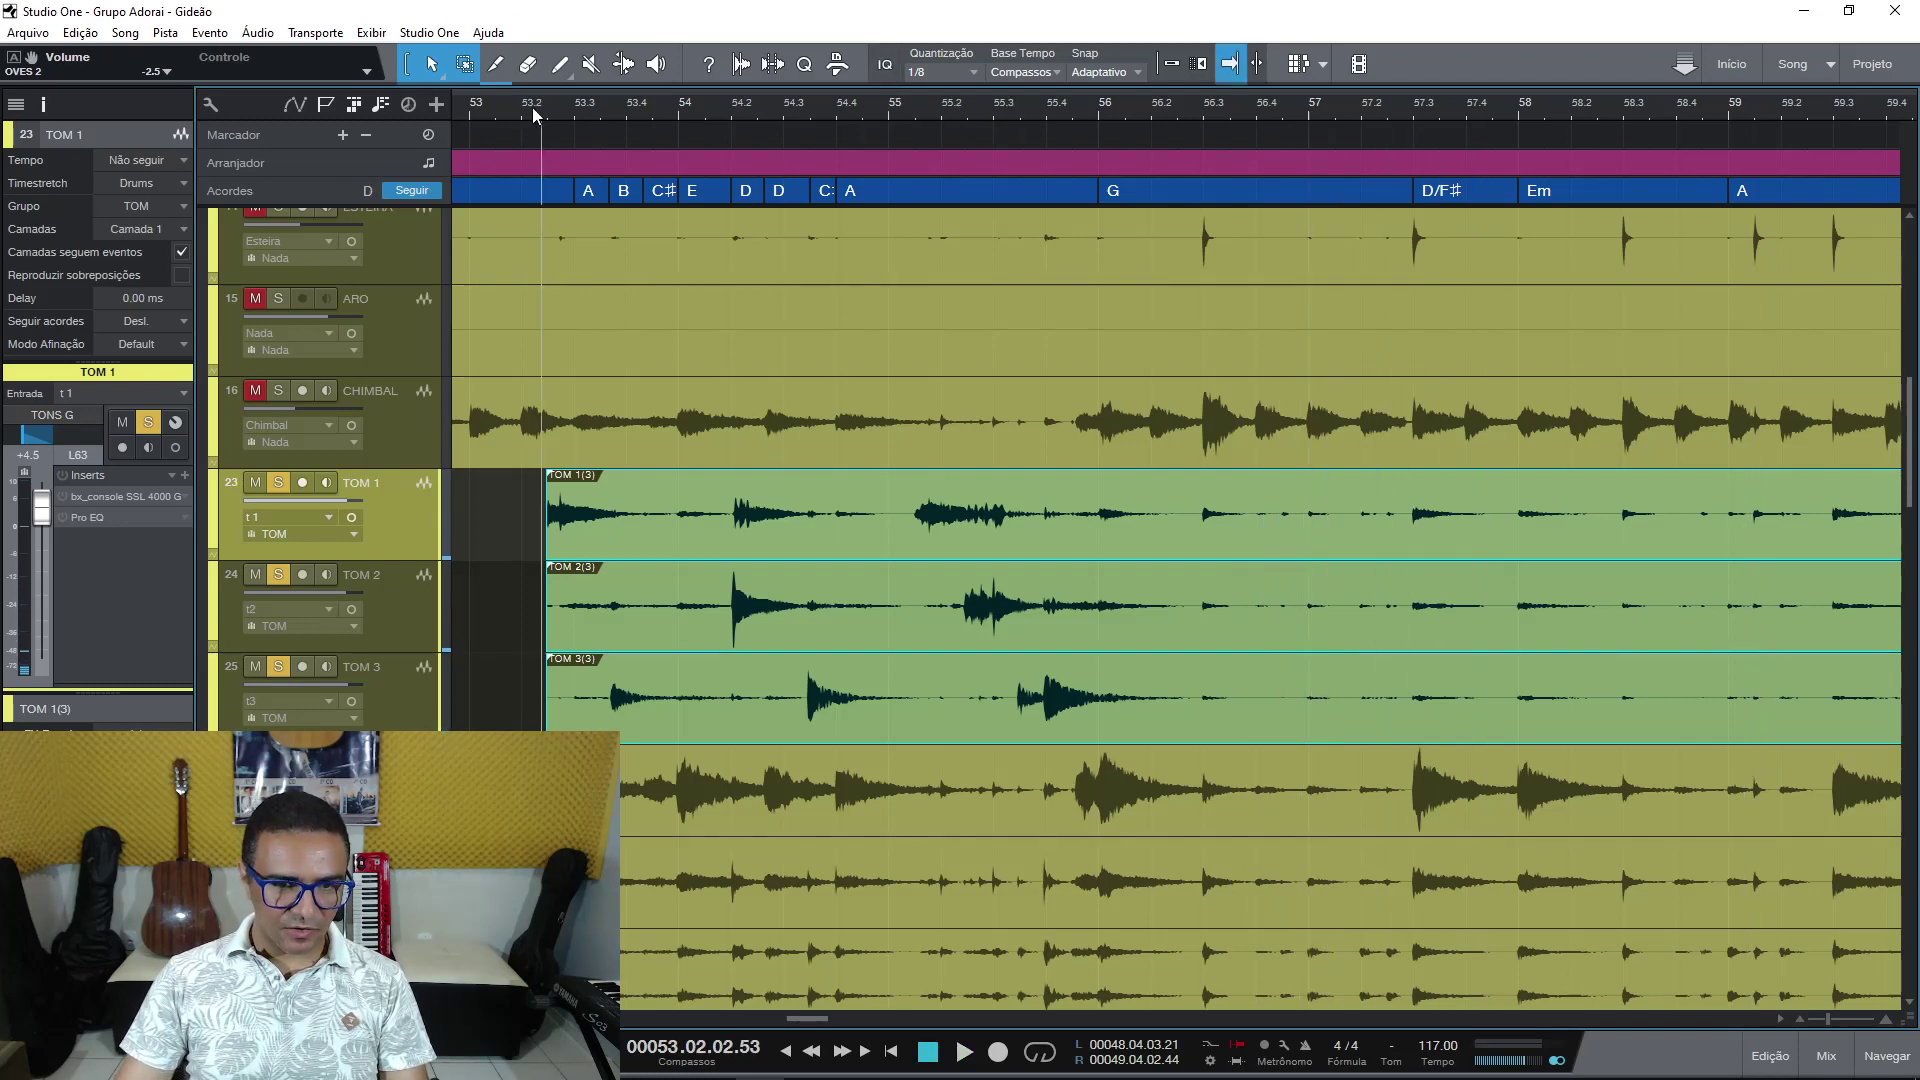
{"action": "left_click_drag", "start_coordinate": [532, 106], "coordinate": [536, 164]}
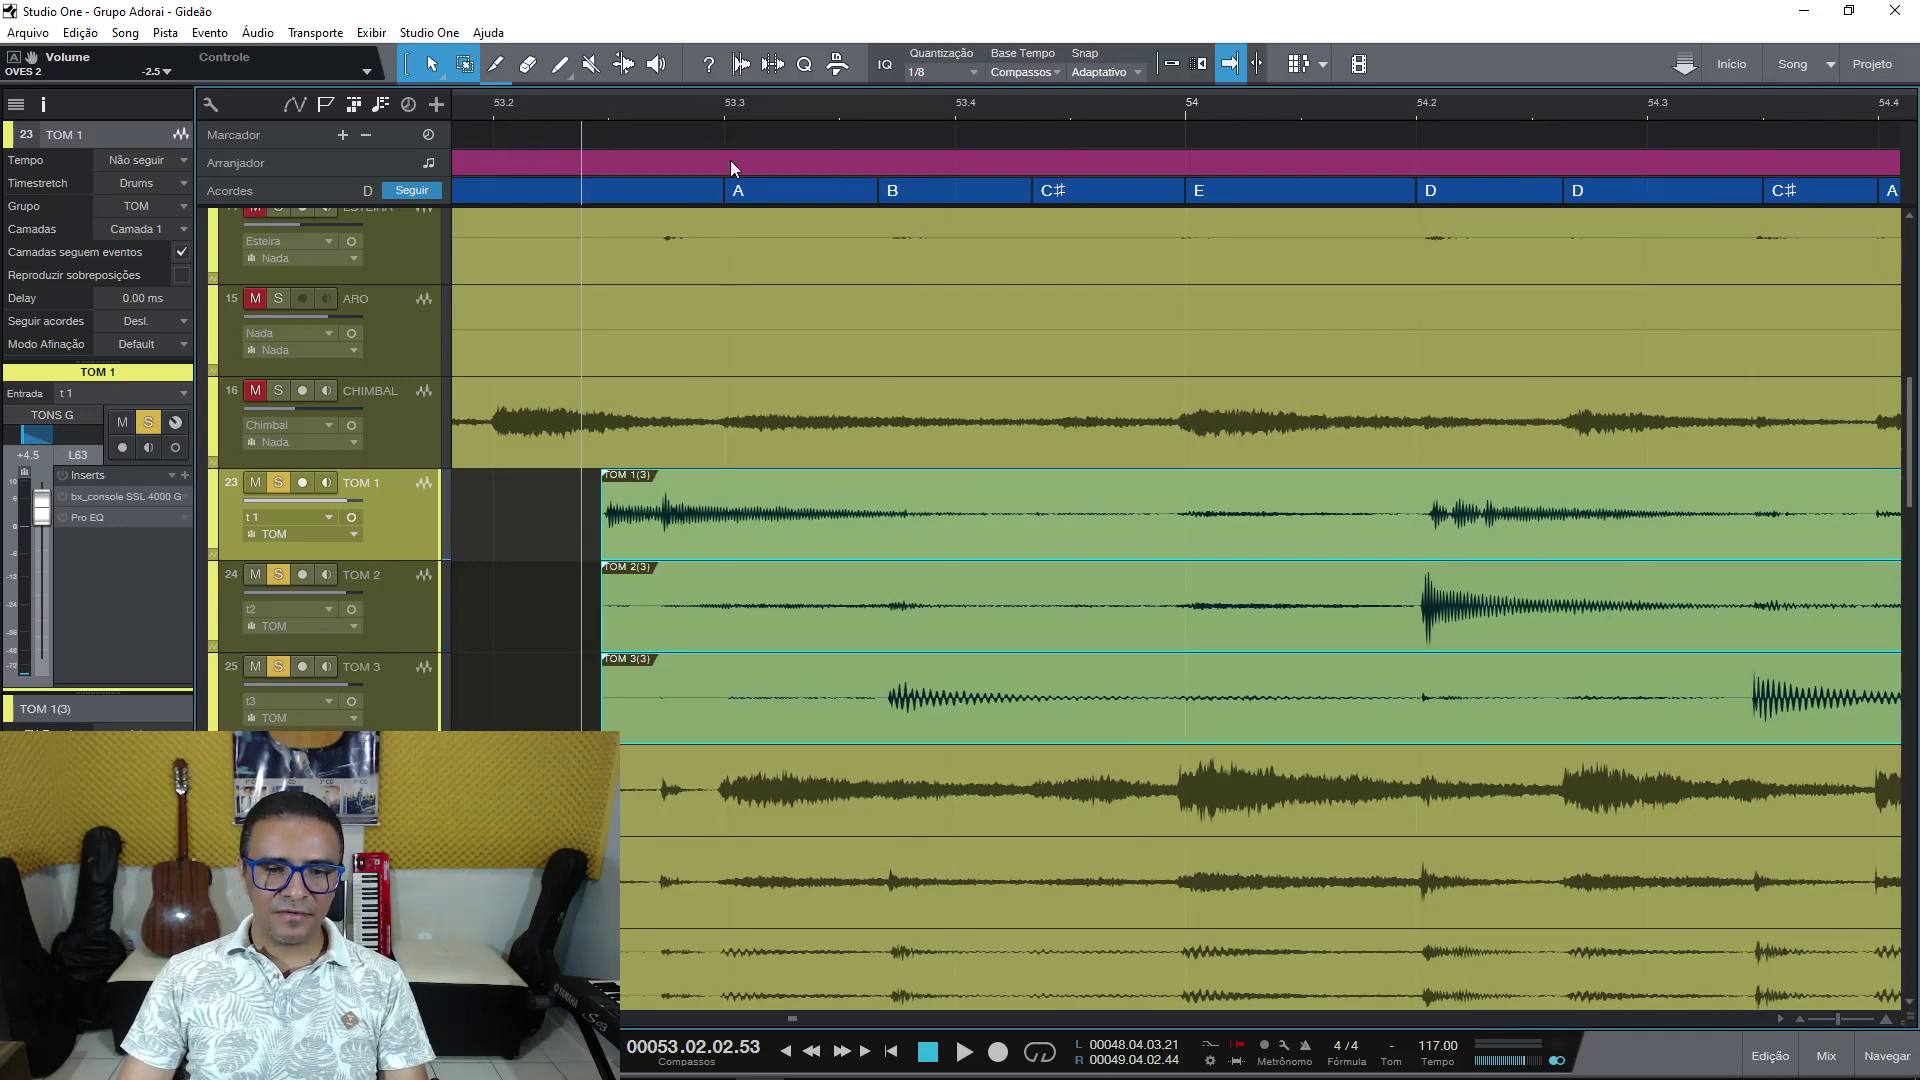
{"action": "left_click_drag", "start_coordinate": [1840, 1018], "coordinate": [1836, 1018]}
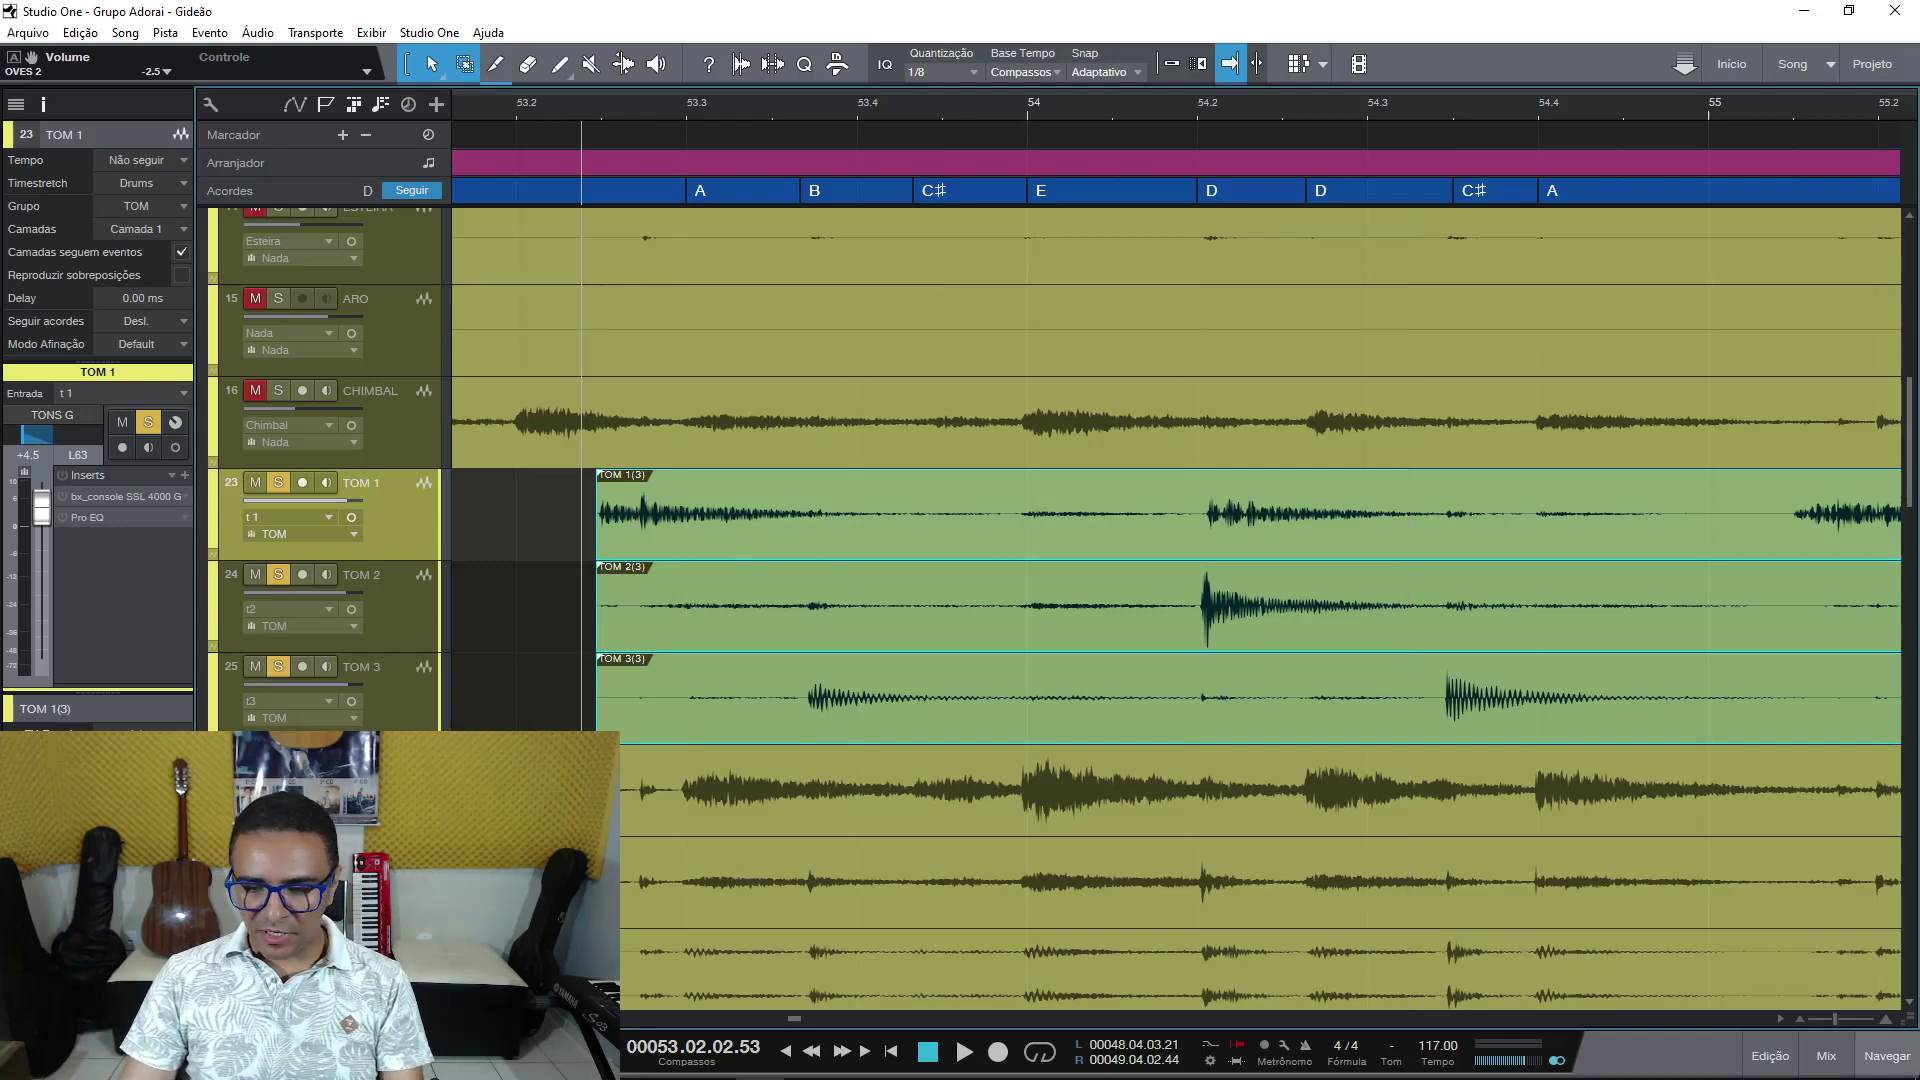
{"action": "left_click_drag", "start_coordinate": [1833, 1020], "coordinate": [1832, 1022]}
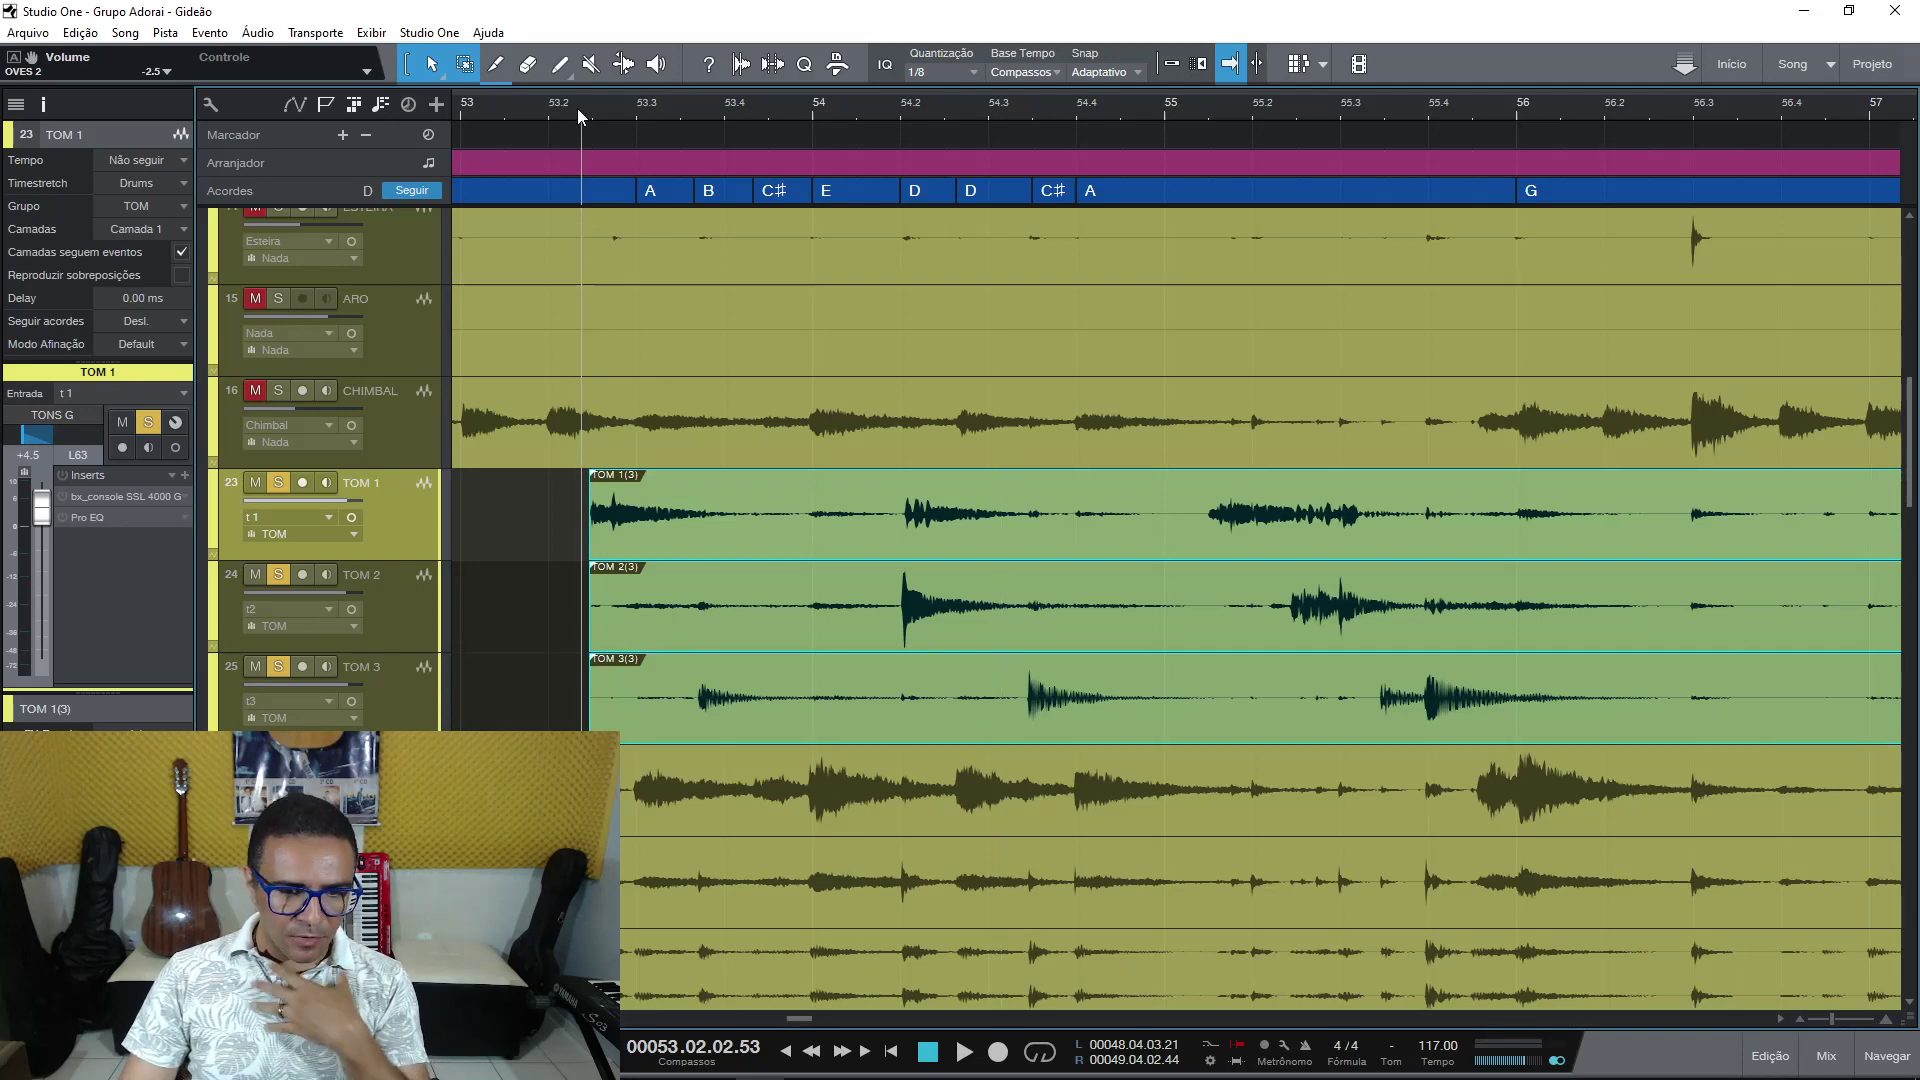
{"action": "left_click_drag", "start_coordinate": [592, 122], "coordinate": [595, 128]}
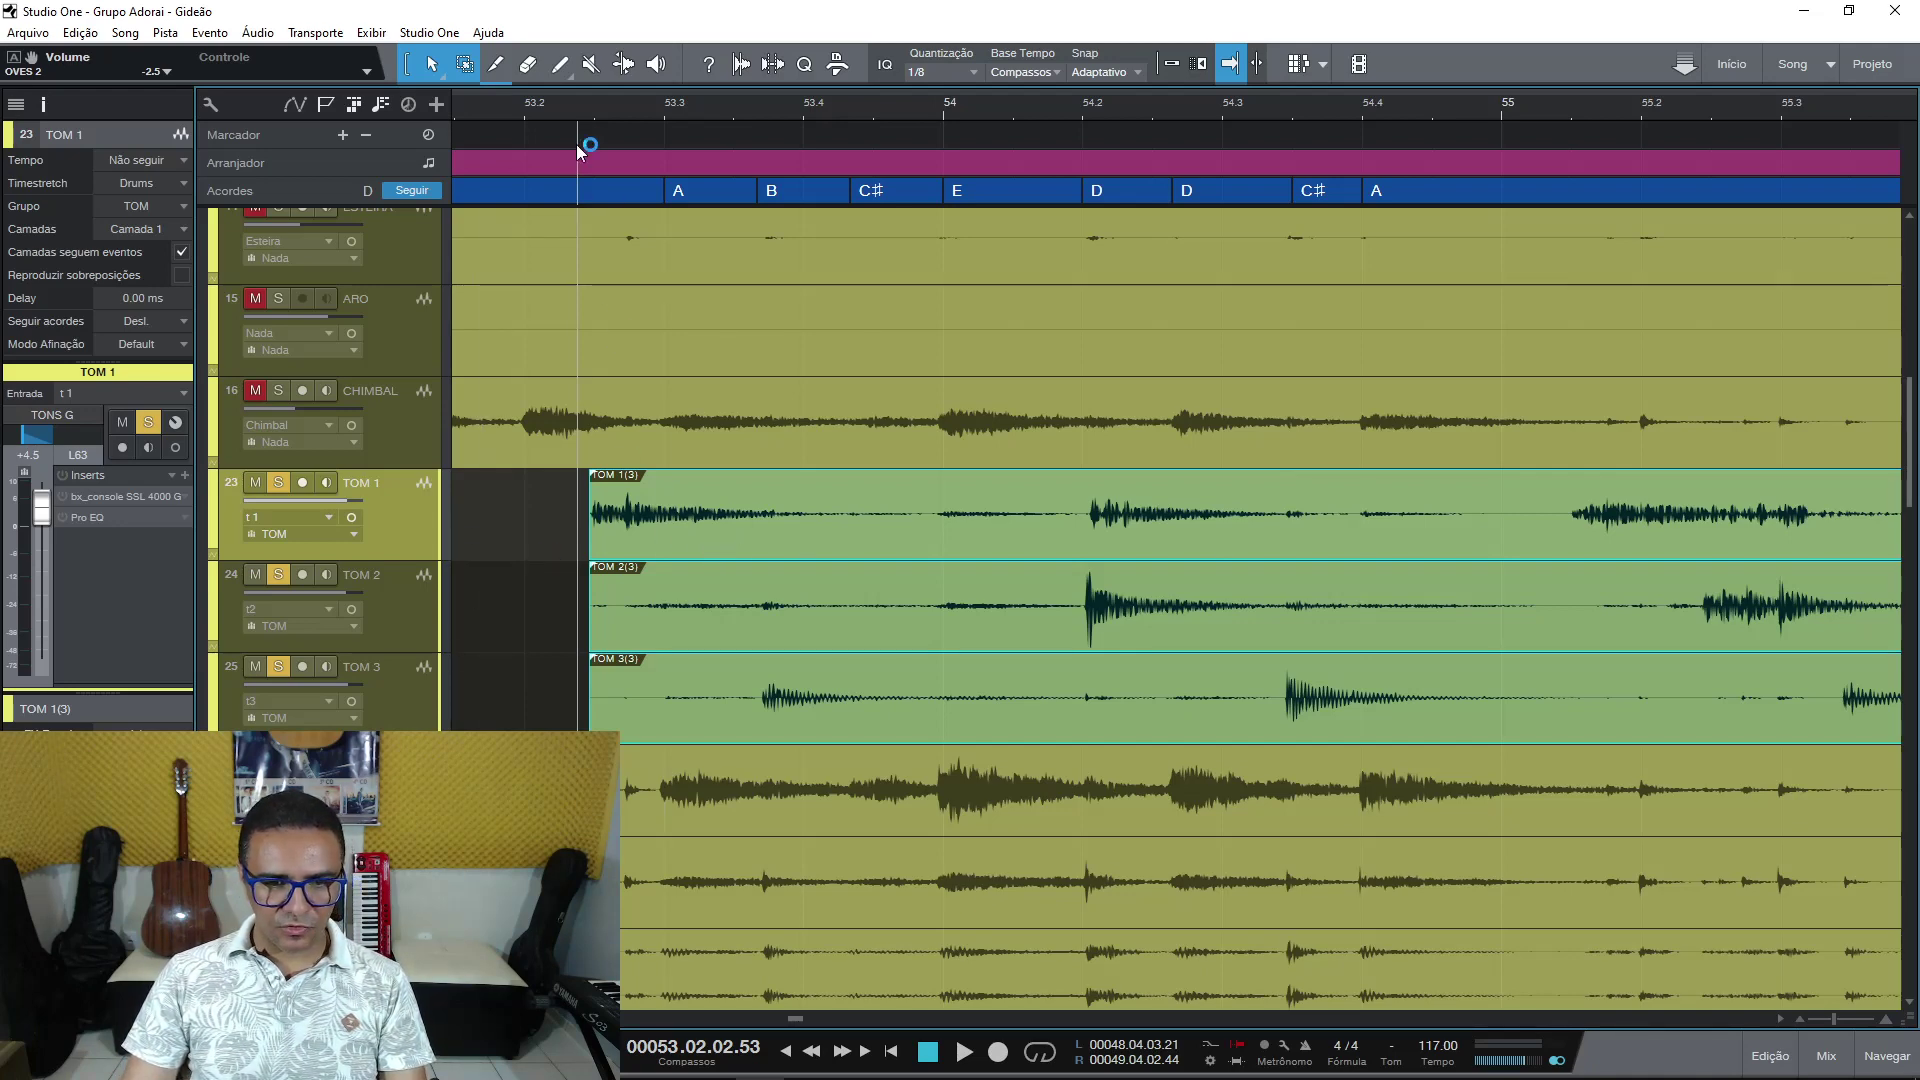
{"action": "left_click_drag", "start_coordinate": [575, 109], "coordinate": [587, 137]}
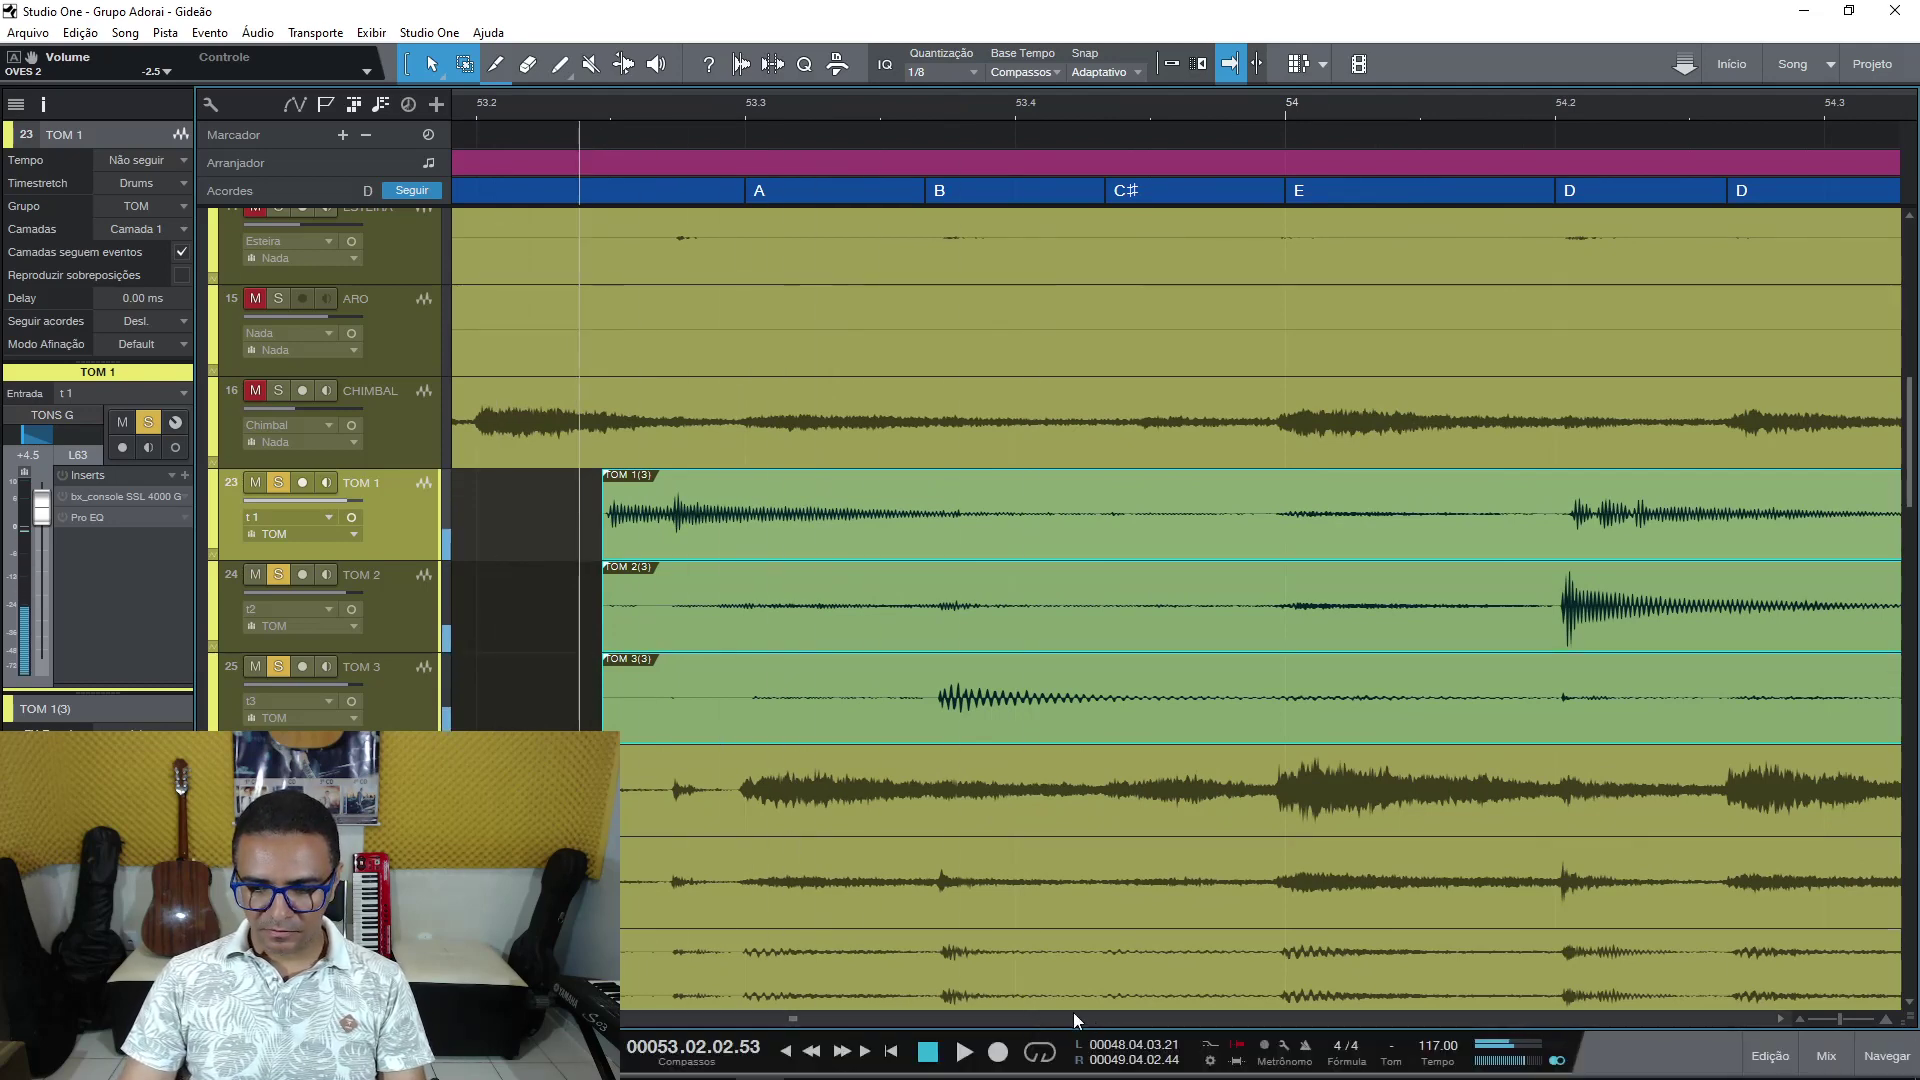
{"action": "left_click_drag", "start_coordinate": [1838, 1017], "coordinate": [1832, 1022]}
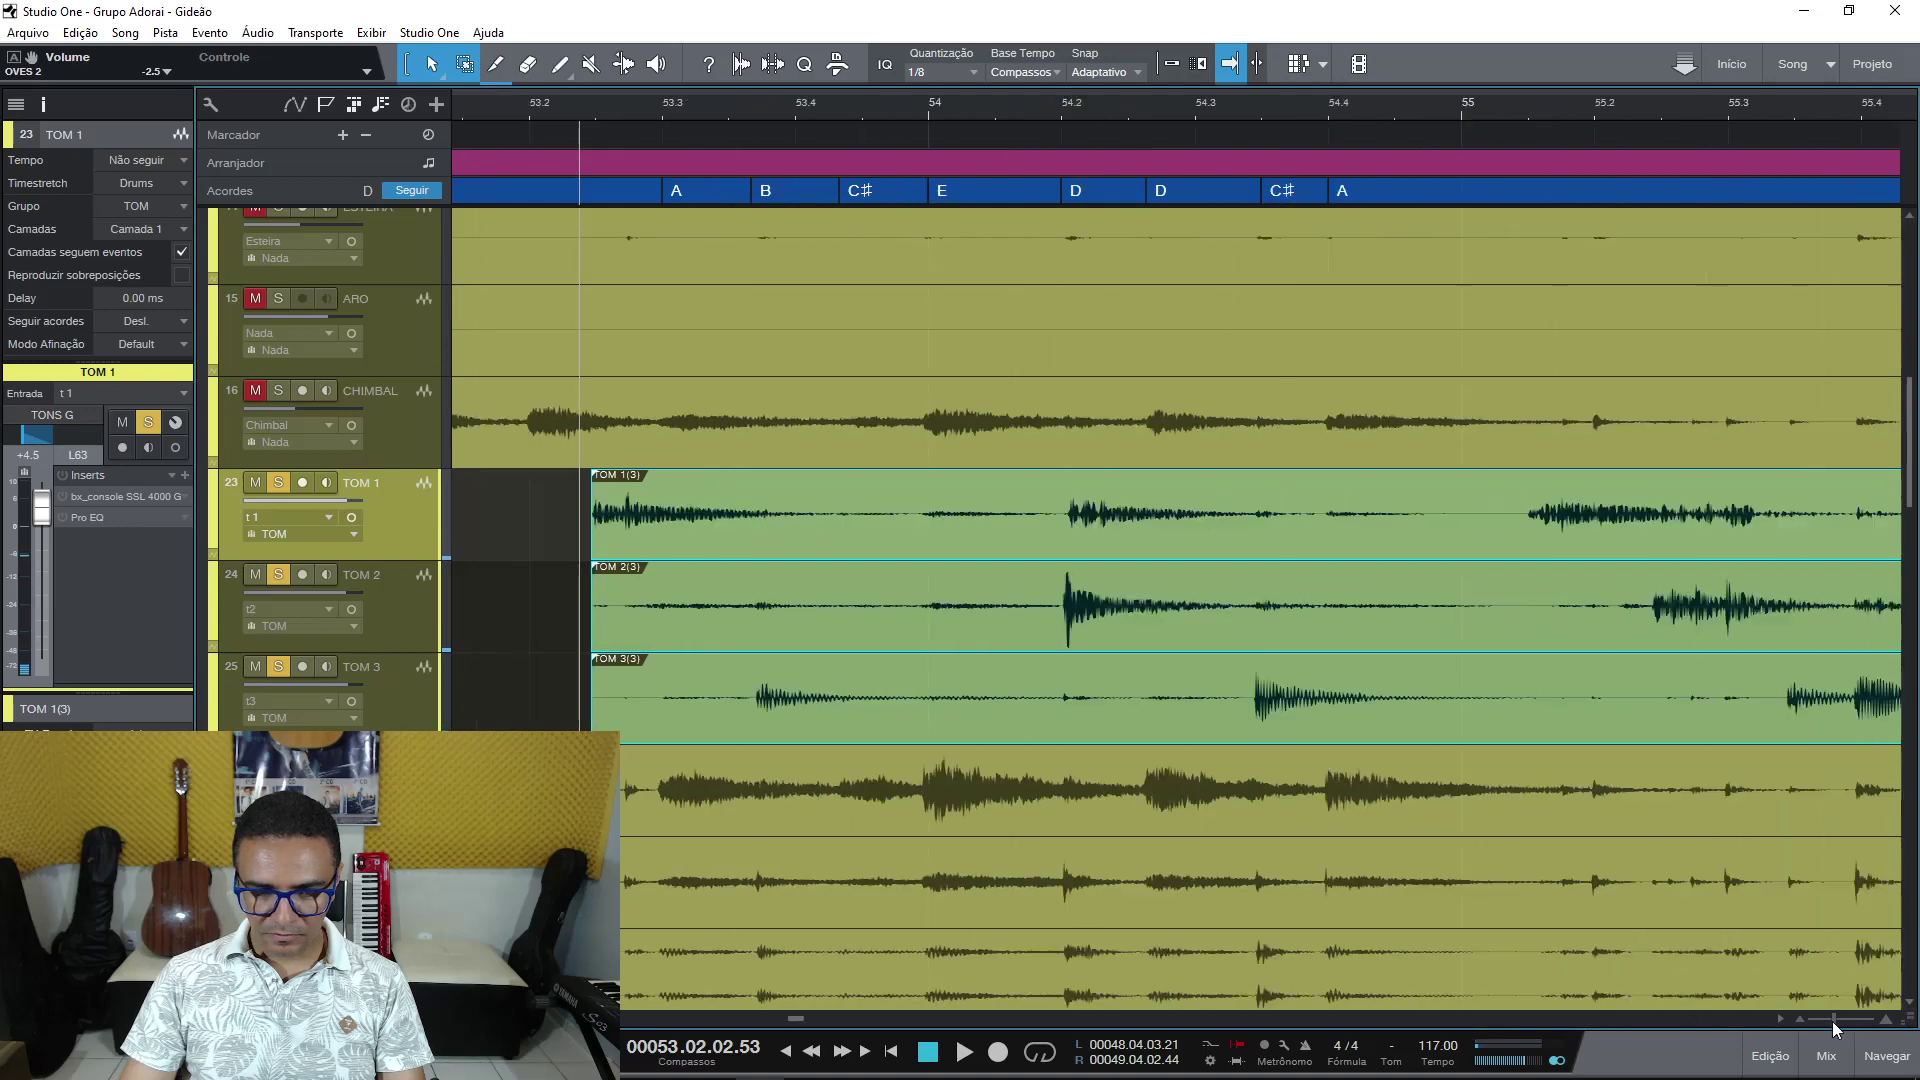
Split the three tom clips just before the first TOM 3 hit and delete the preceding TOM 3 and TOM 2 segments.
{"action": "key", "text": "space"}
{"action": "key", "text": "space"}
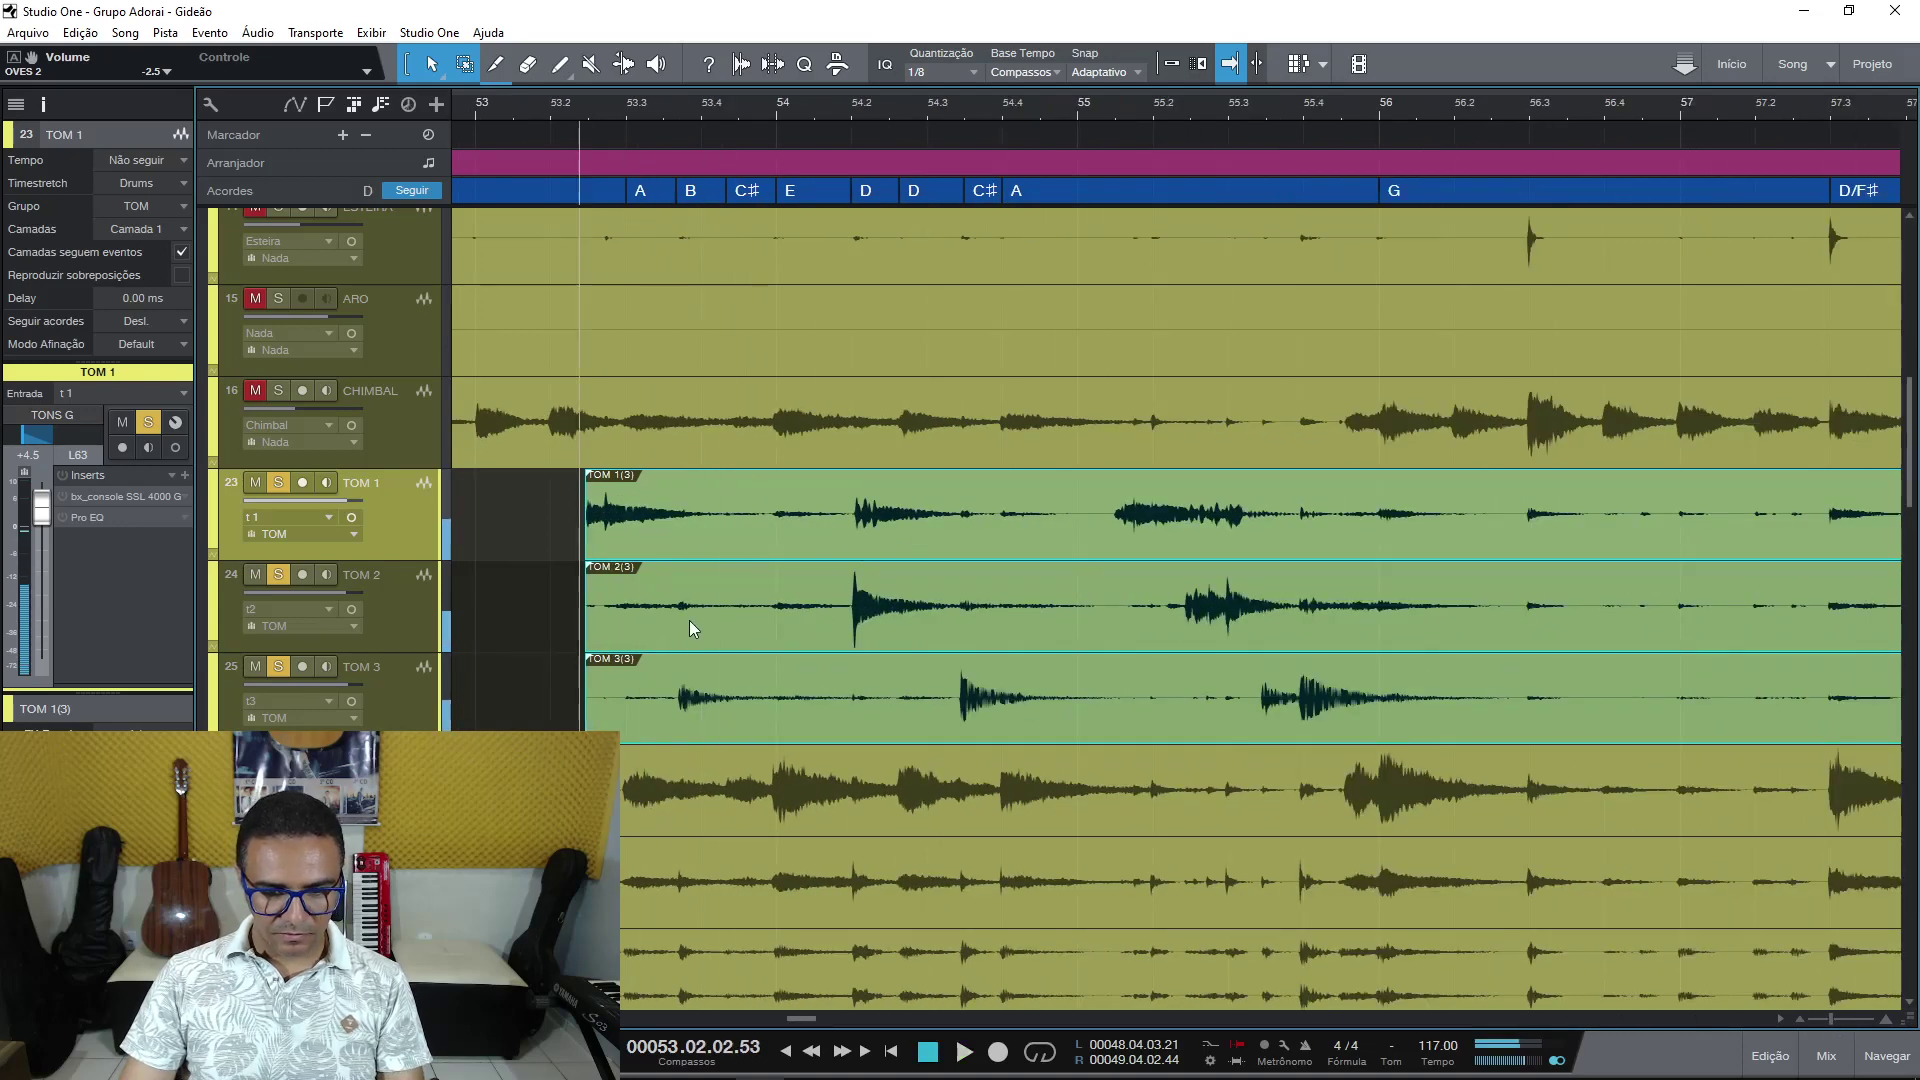
{"action": "left_click", "coordinate": [678, 683], "text": "ctrl"}
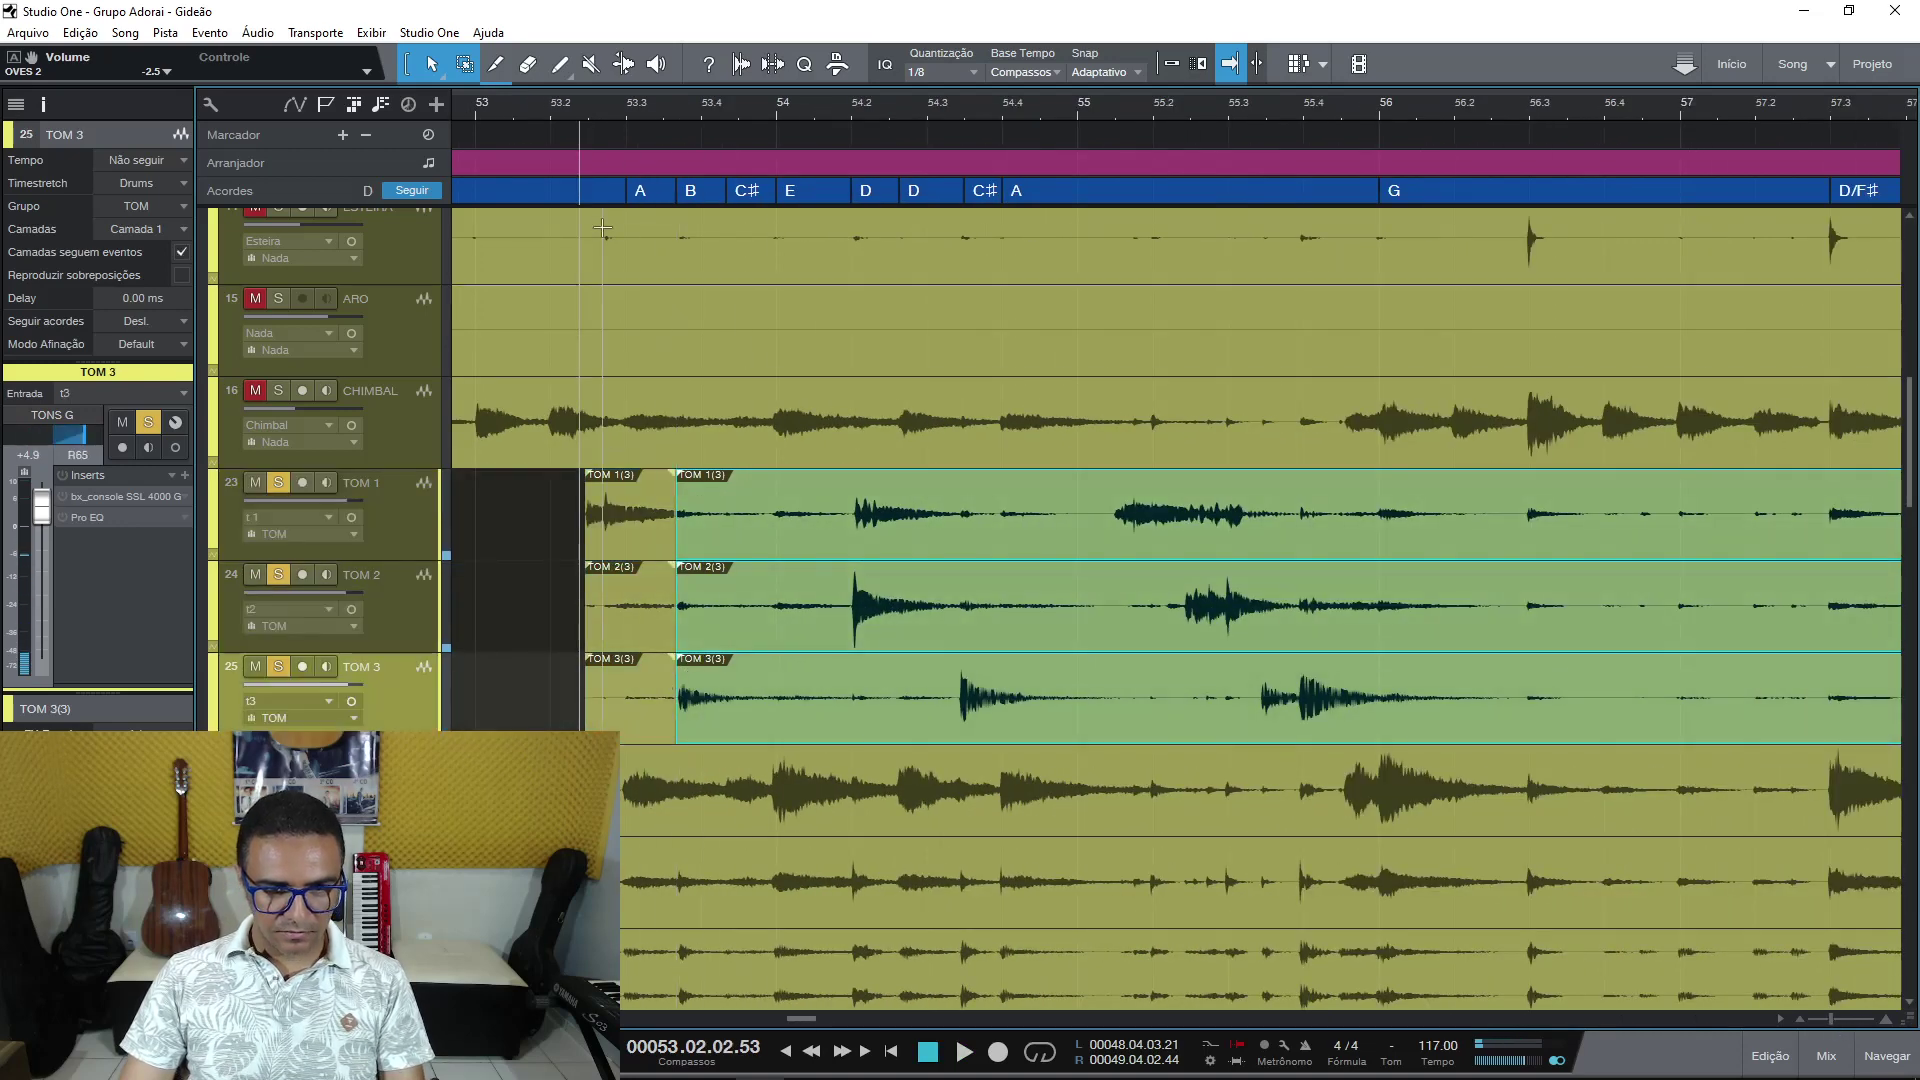
{"action": "key", "text": "space"}
{"action": "left_click_drag", "start_coordinate": [580, 108], "coordinate": [582, 132]}
{"action": "key", "text": "space"}
{"action": "key", "text": "f"}
{"action": "left_click", "coordinate": [658, 716]}
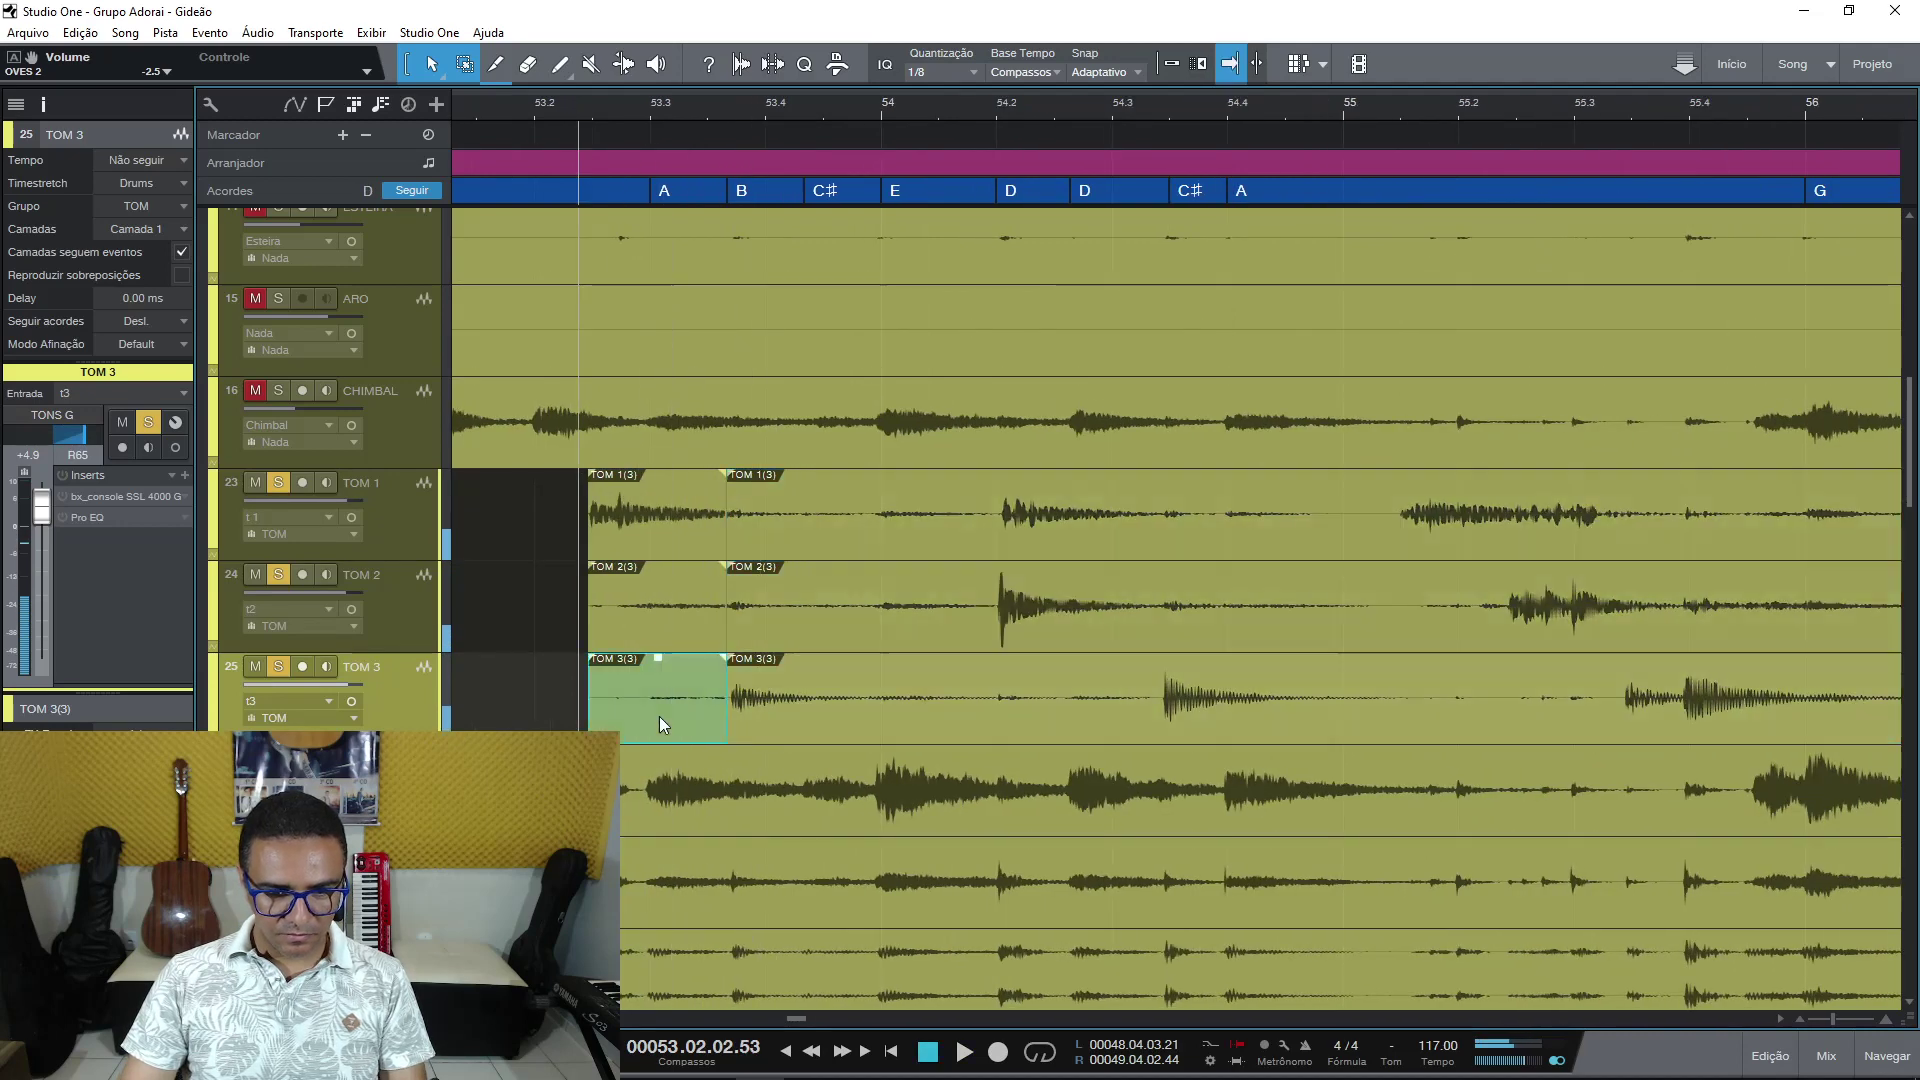
{"action": "key", "text": "Delete"}
{"action": "left_click", "coordinate": [645, 612]}
{"action": "key", "text": "Delete"}
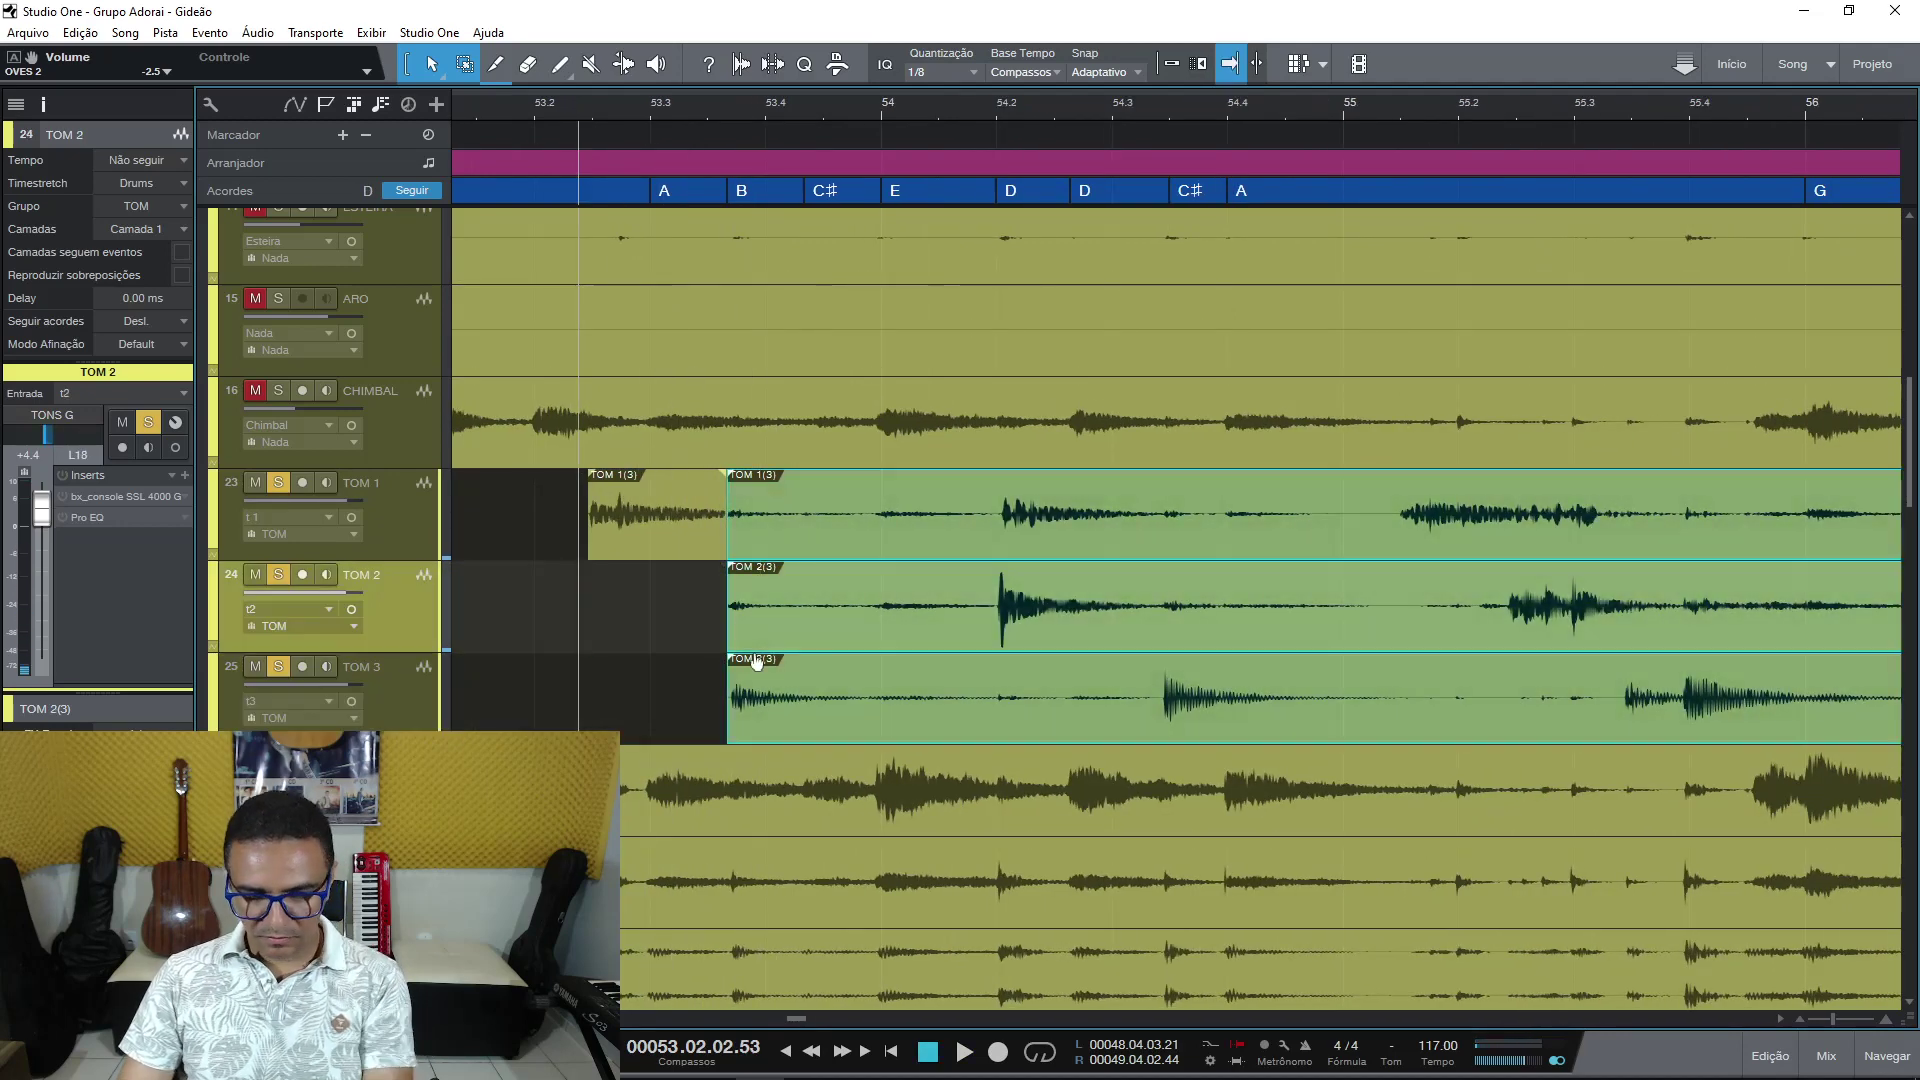
Add a fade-out over the second half of the first TOM 1 segment and audition it.
{"action": "left_click", "coordinate": [668, 539]}
{"action": "left_click_drag", "start_coordinate": [728, 486], "coordinate": [655, 491]}
{"action": "key", "text": "space"}
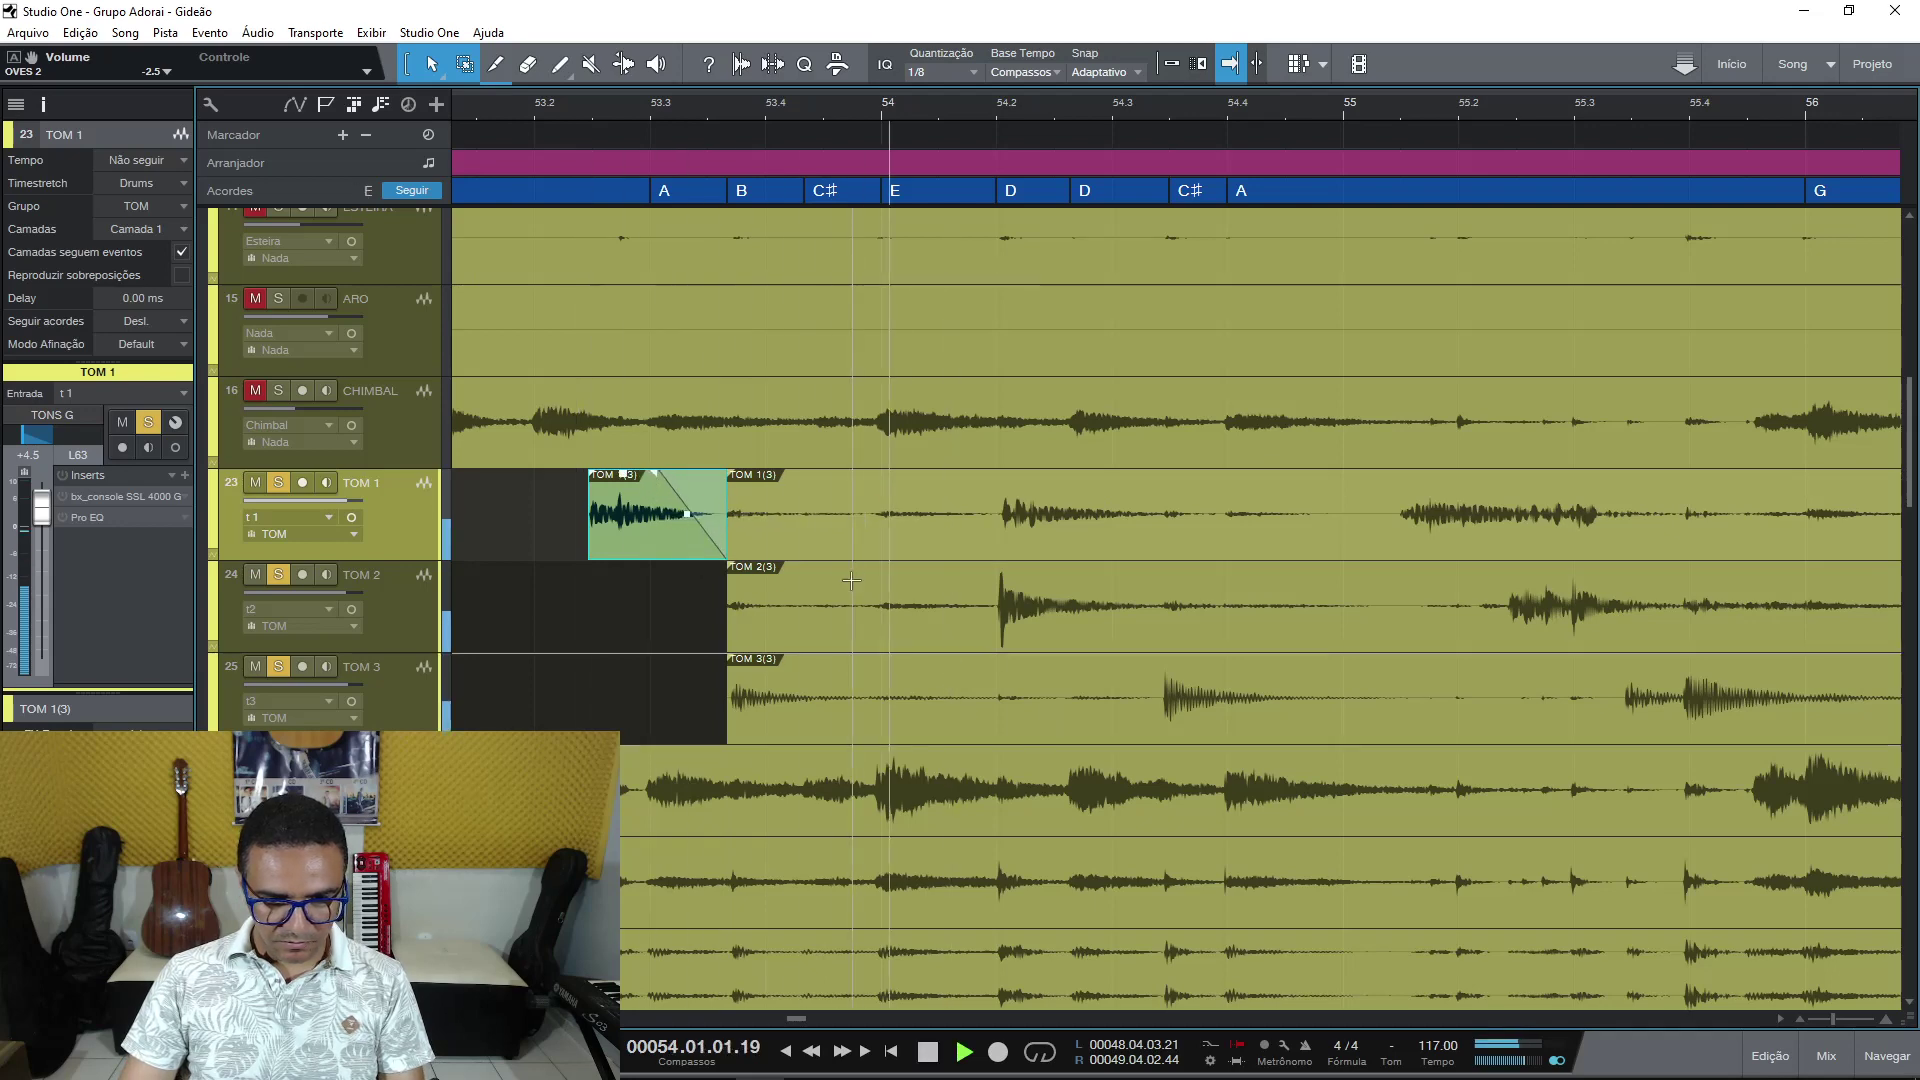
{"action": "key", "text": "space"}
Split the three tom clips just before bar 54 and delete the TOM 2 and TOM 1 segments preceding the cut.
{"action": "left_click", "coordinate": [872, 503], "text": "ctrl"}
{"action": "left_click", "coordinate": [788, 632]}
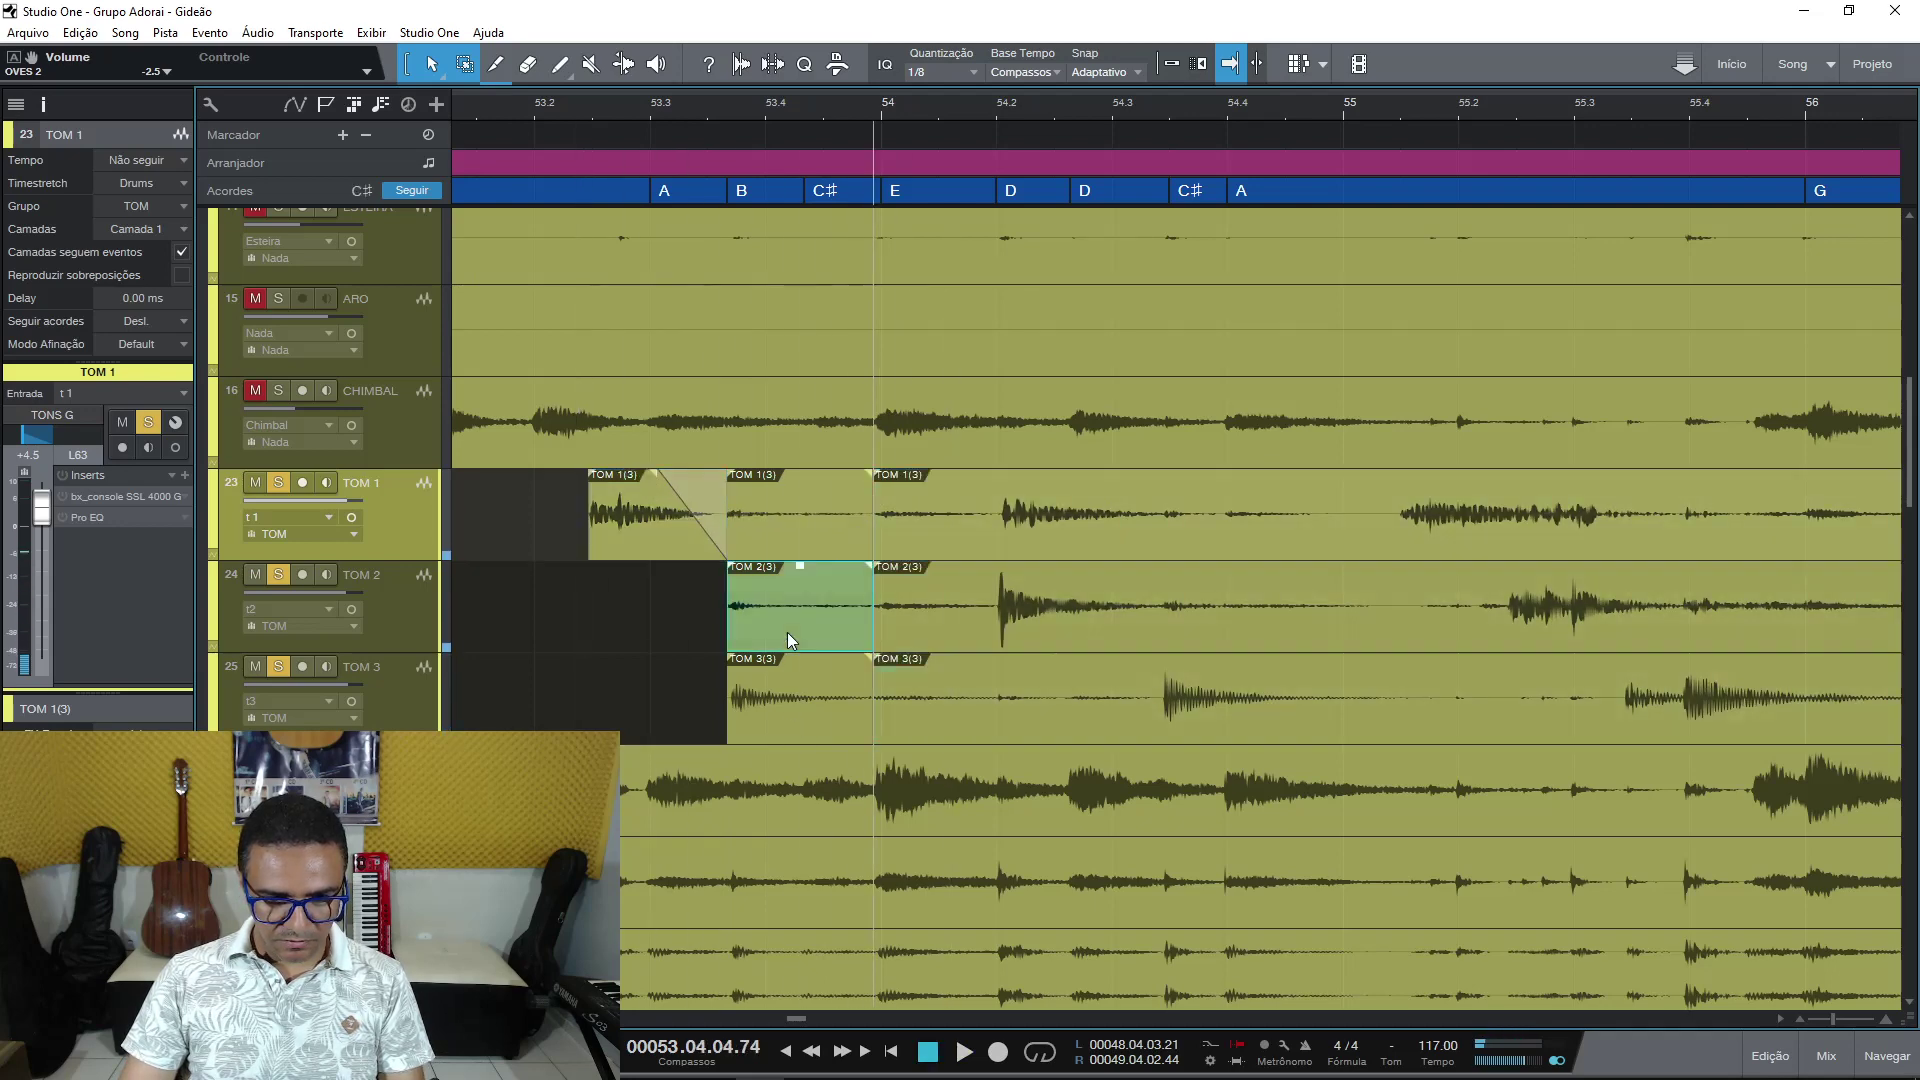
{"action": "key", "text": "Delete"}
{"action": "left_click", "coordinate": [805, 540]}
{"action": "key", "text": "Delete"}
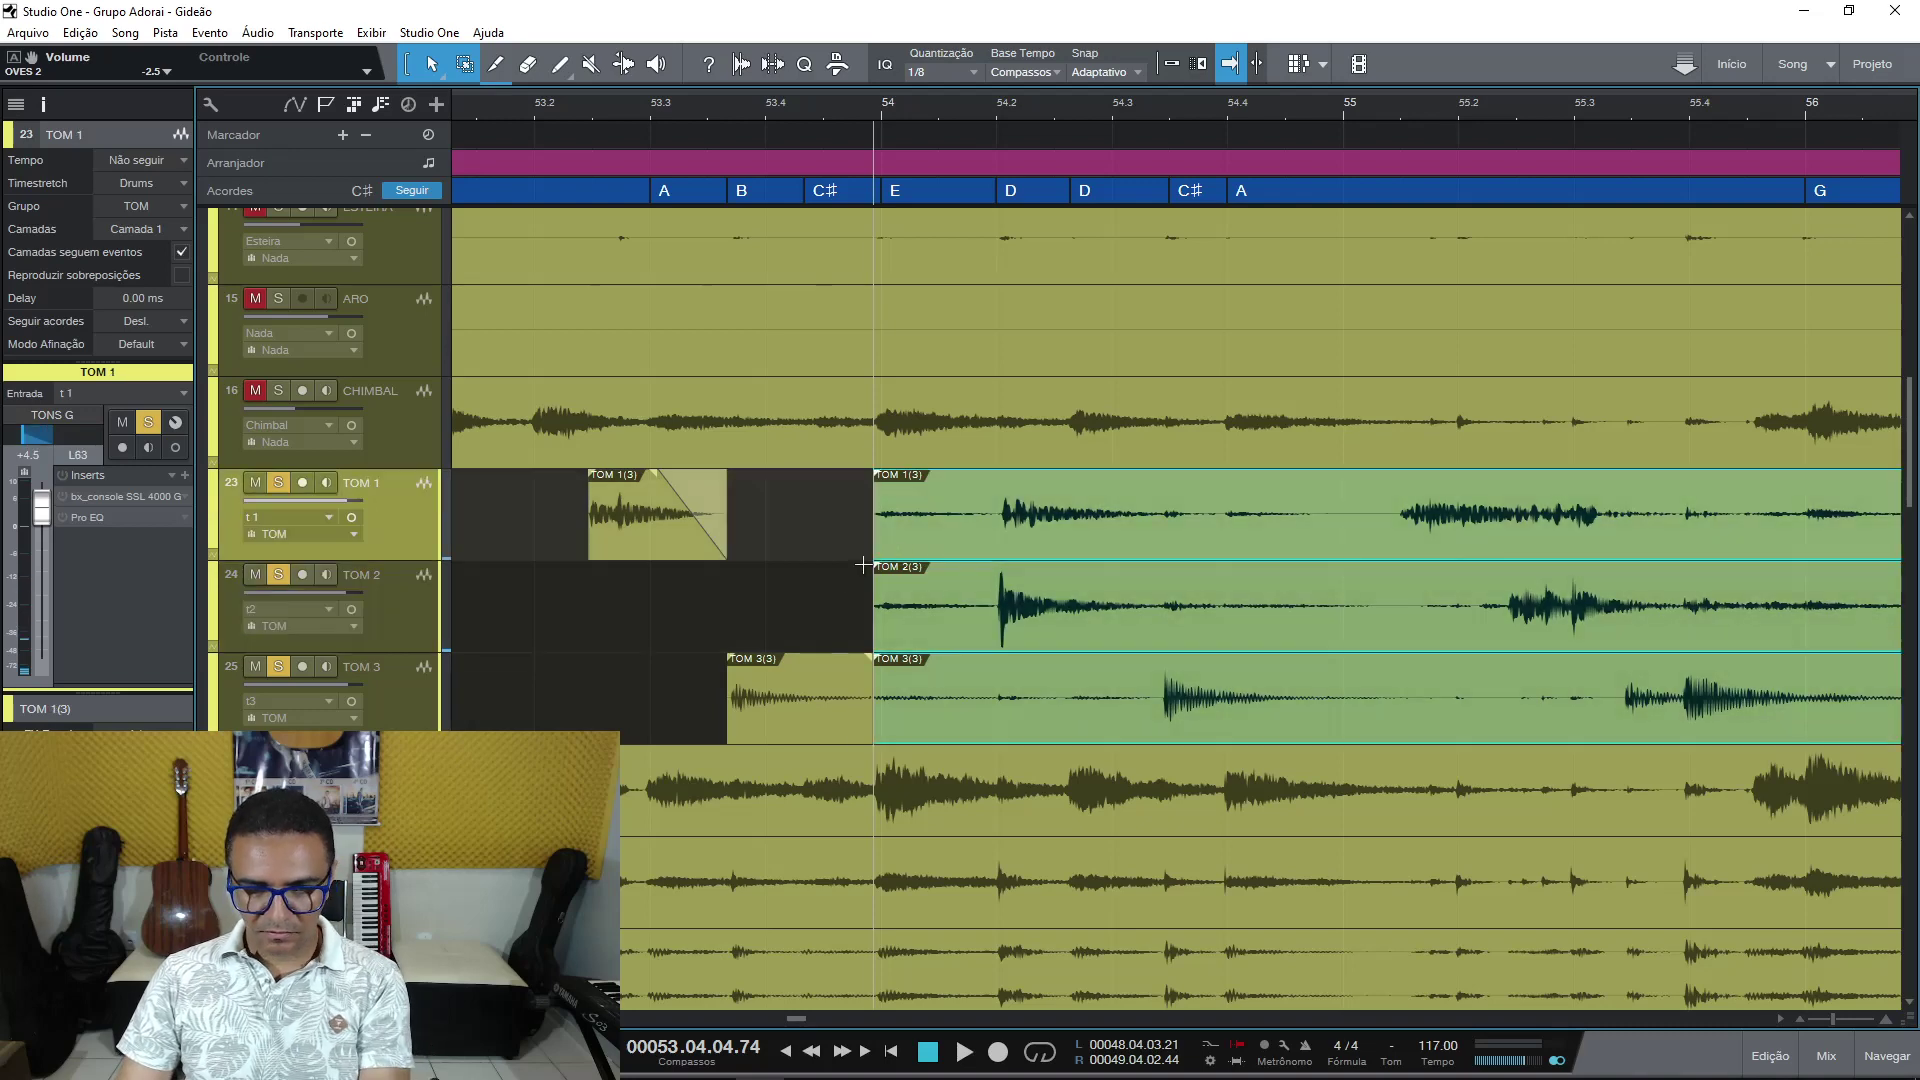
Fade out the first TOM 3 hit, shorten the segment's end and audition the result.
{"action": "left_click", "coordinate": [820, 714]}
{"action": "left_click_drag", "start_coordinate": [868, 669], "coordinate": [754, 621]}
{"action": "left_click", "coordinate": [554, 110]}
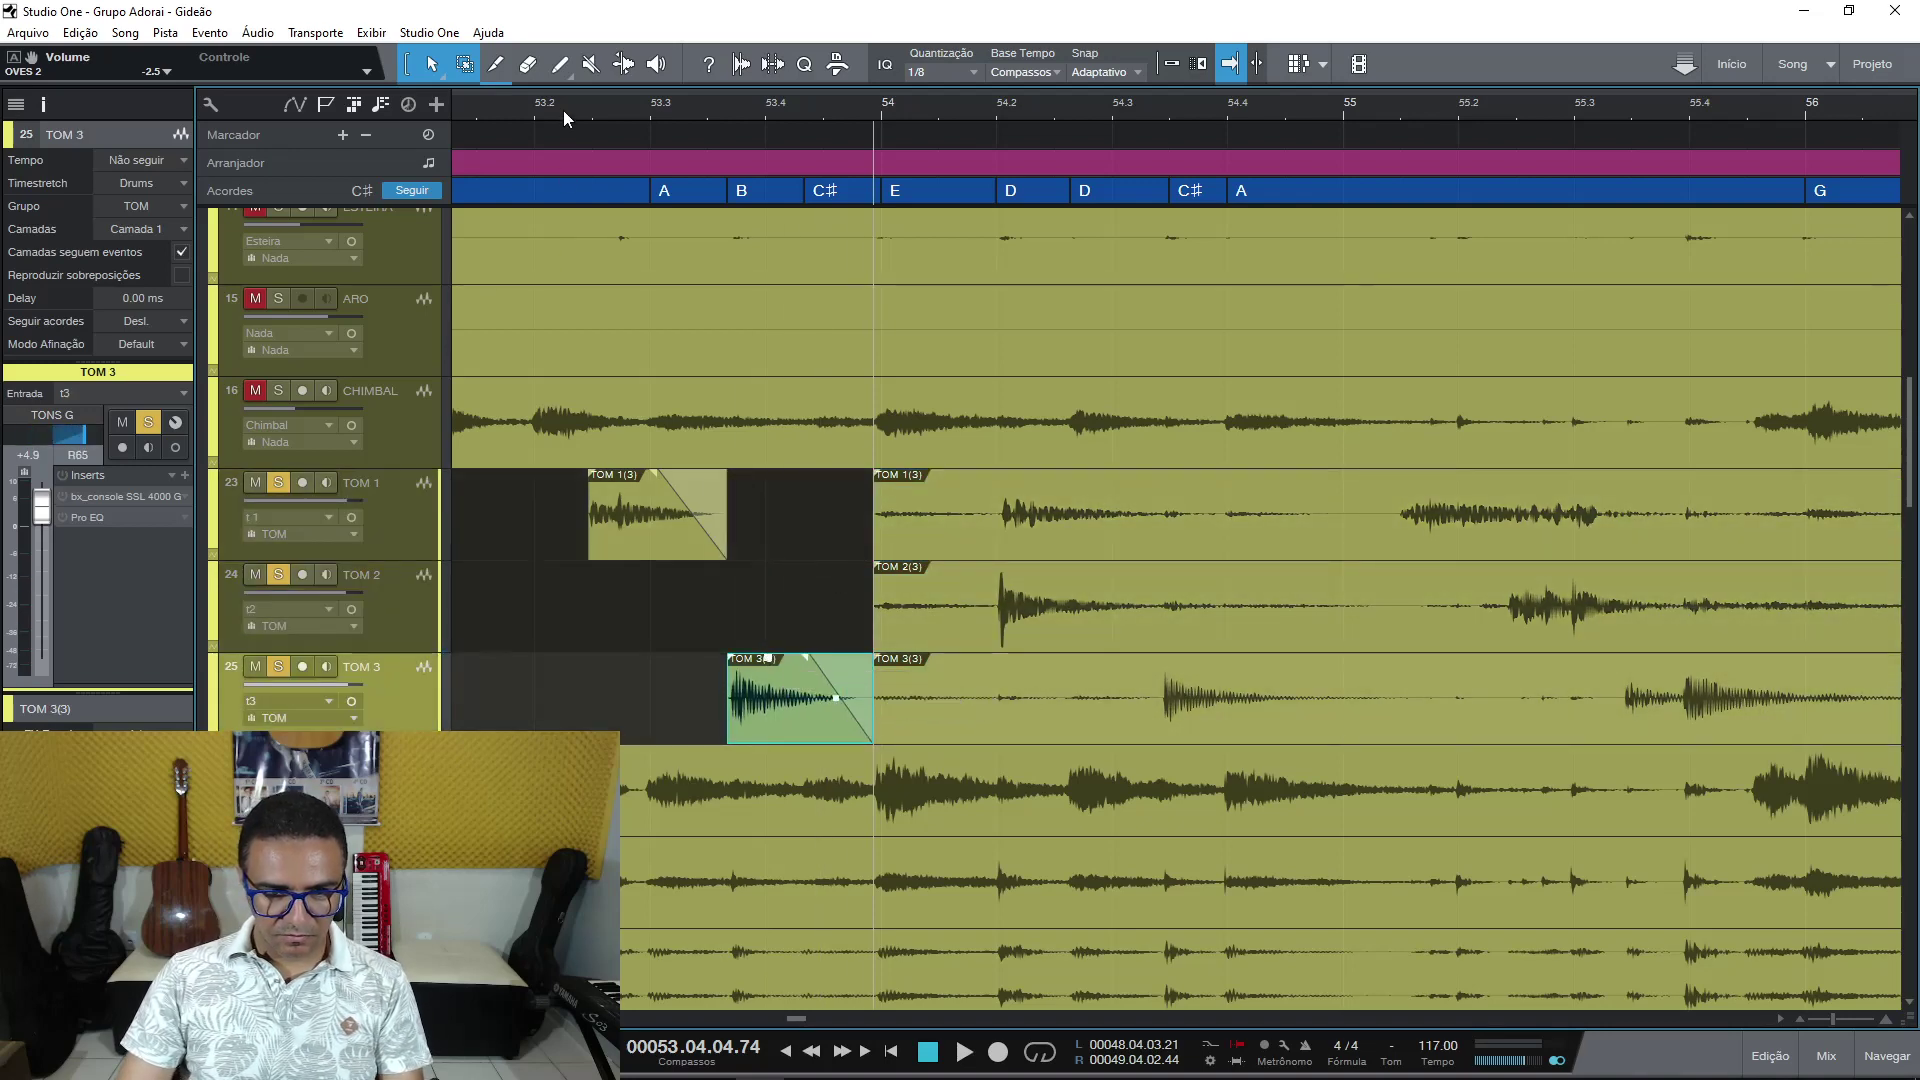
{"action": "key", "text": "space"}
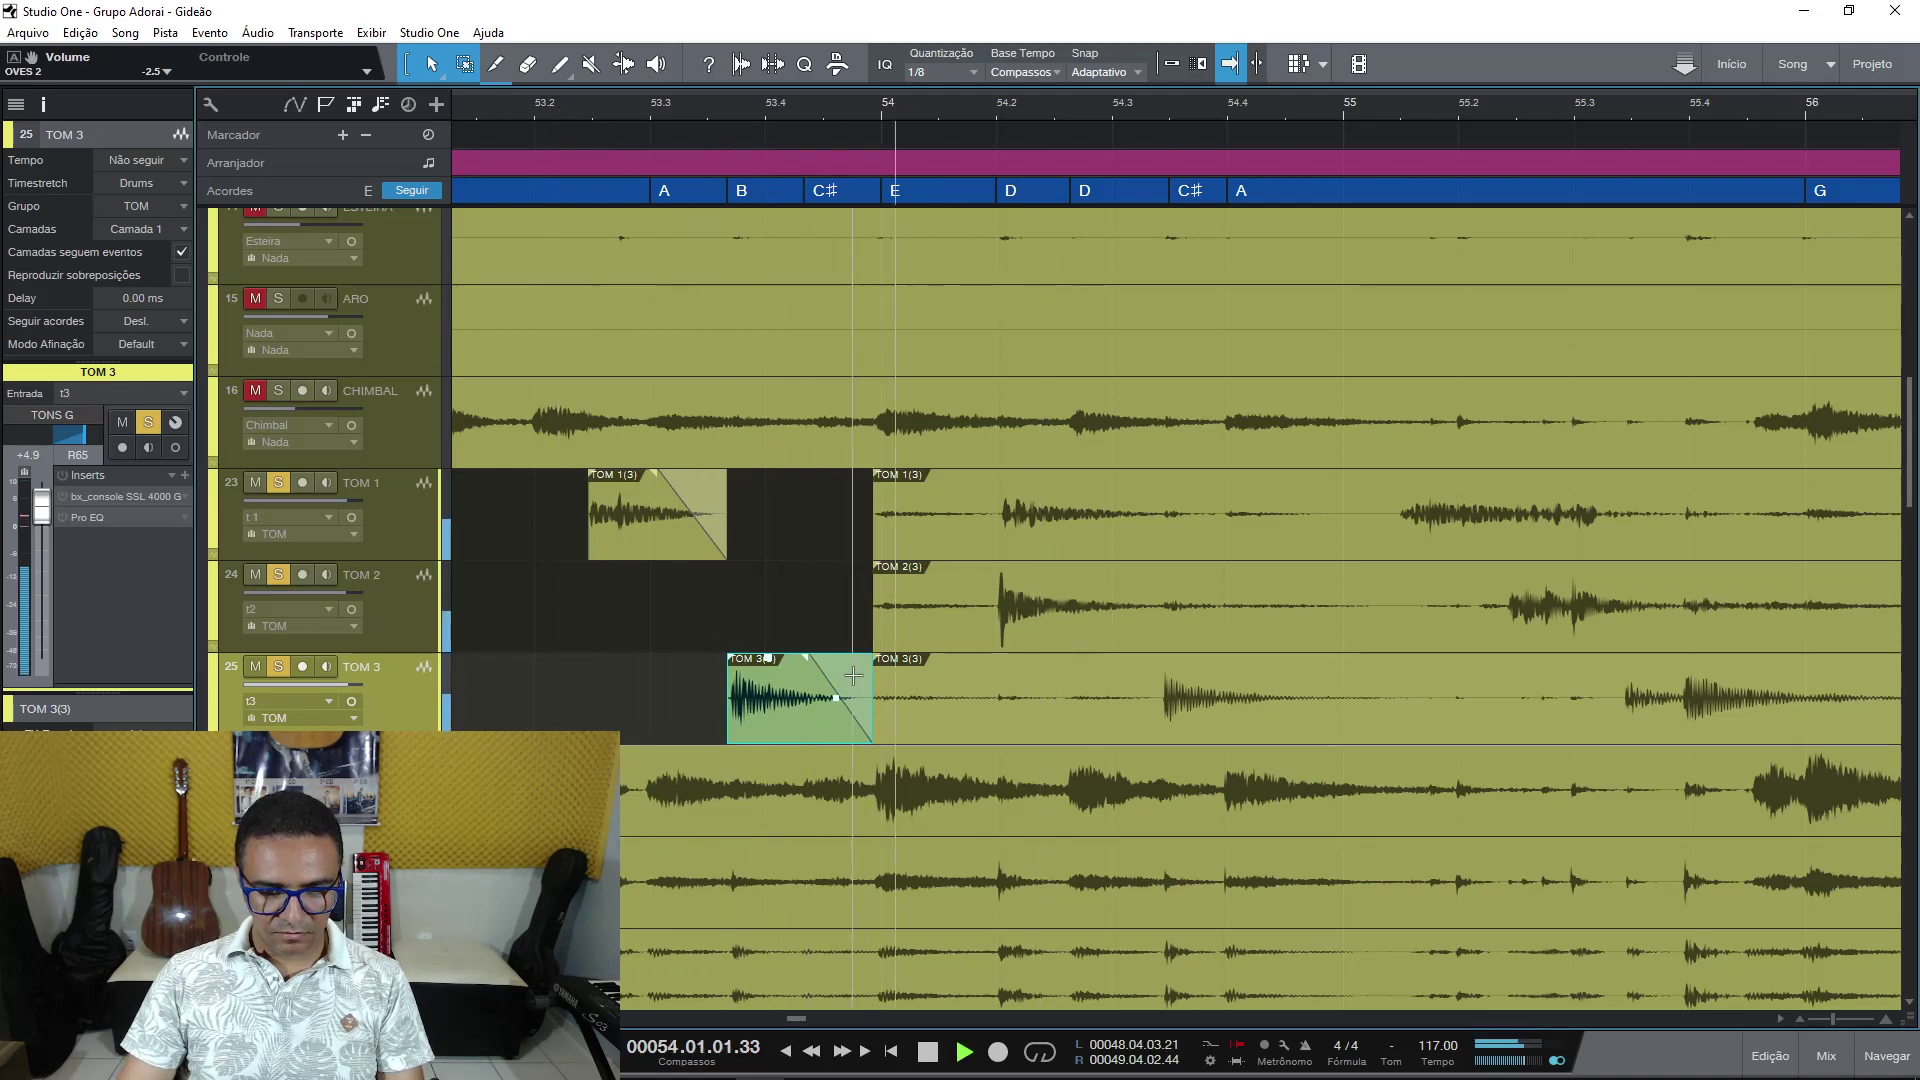
{"action": "key", "text": "space"}
{"action": "left_click_drag", "start_coordinate": [868, 675], "coordinate": [840, 680]}
{"action": "key", "text": "space"}
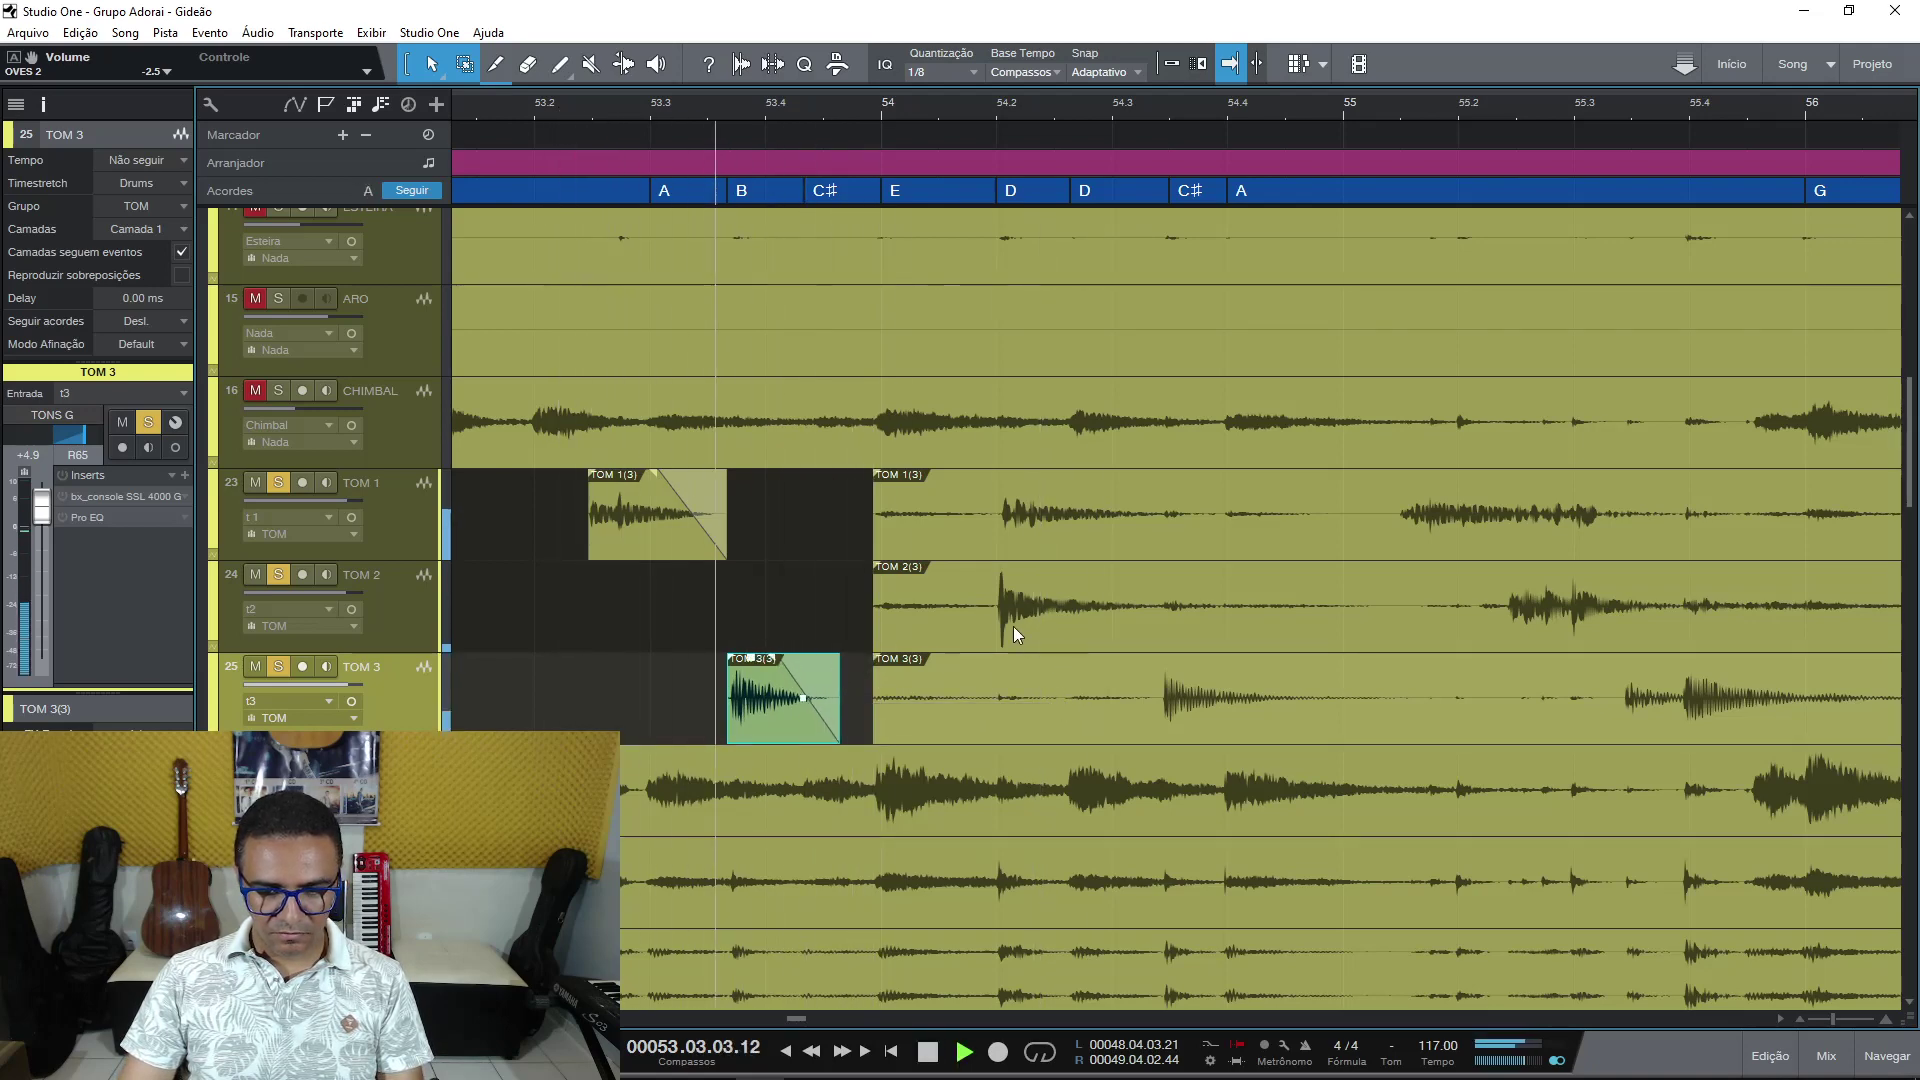
Split the three tom clips just before the TOM 2 hit near 54.2 and delete all three segments preceding it.
{"action": "left_click", "coordinate": [994, 590], "text": "ctrl"}
{"action": "key", "text": "space"}
{"action": "left_click", "coordinate": [943, 711]}
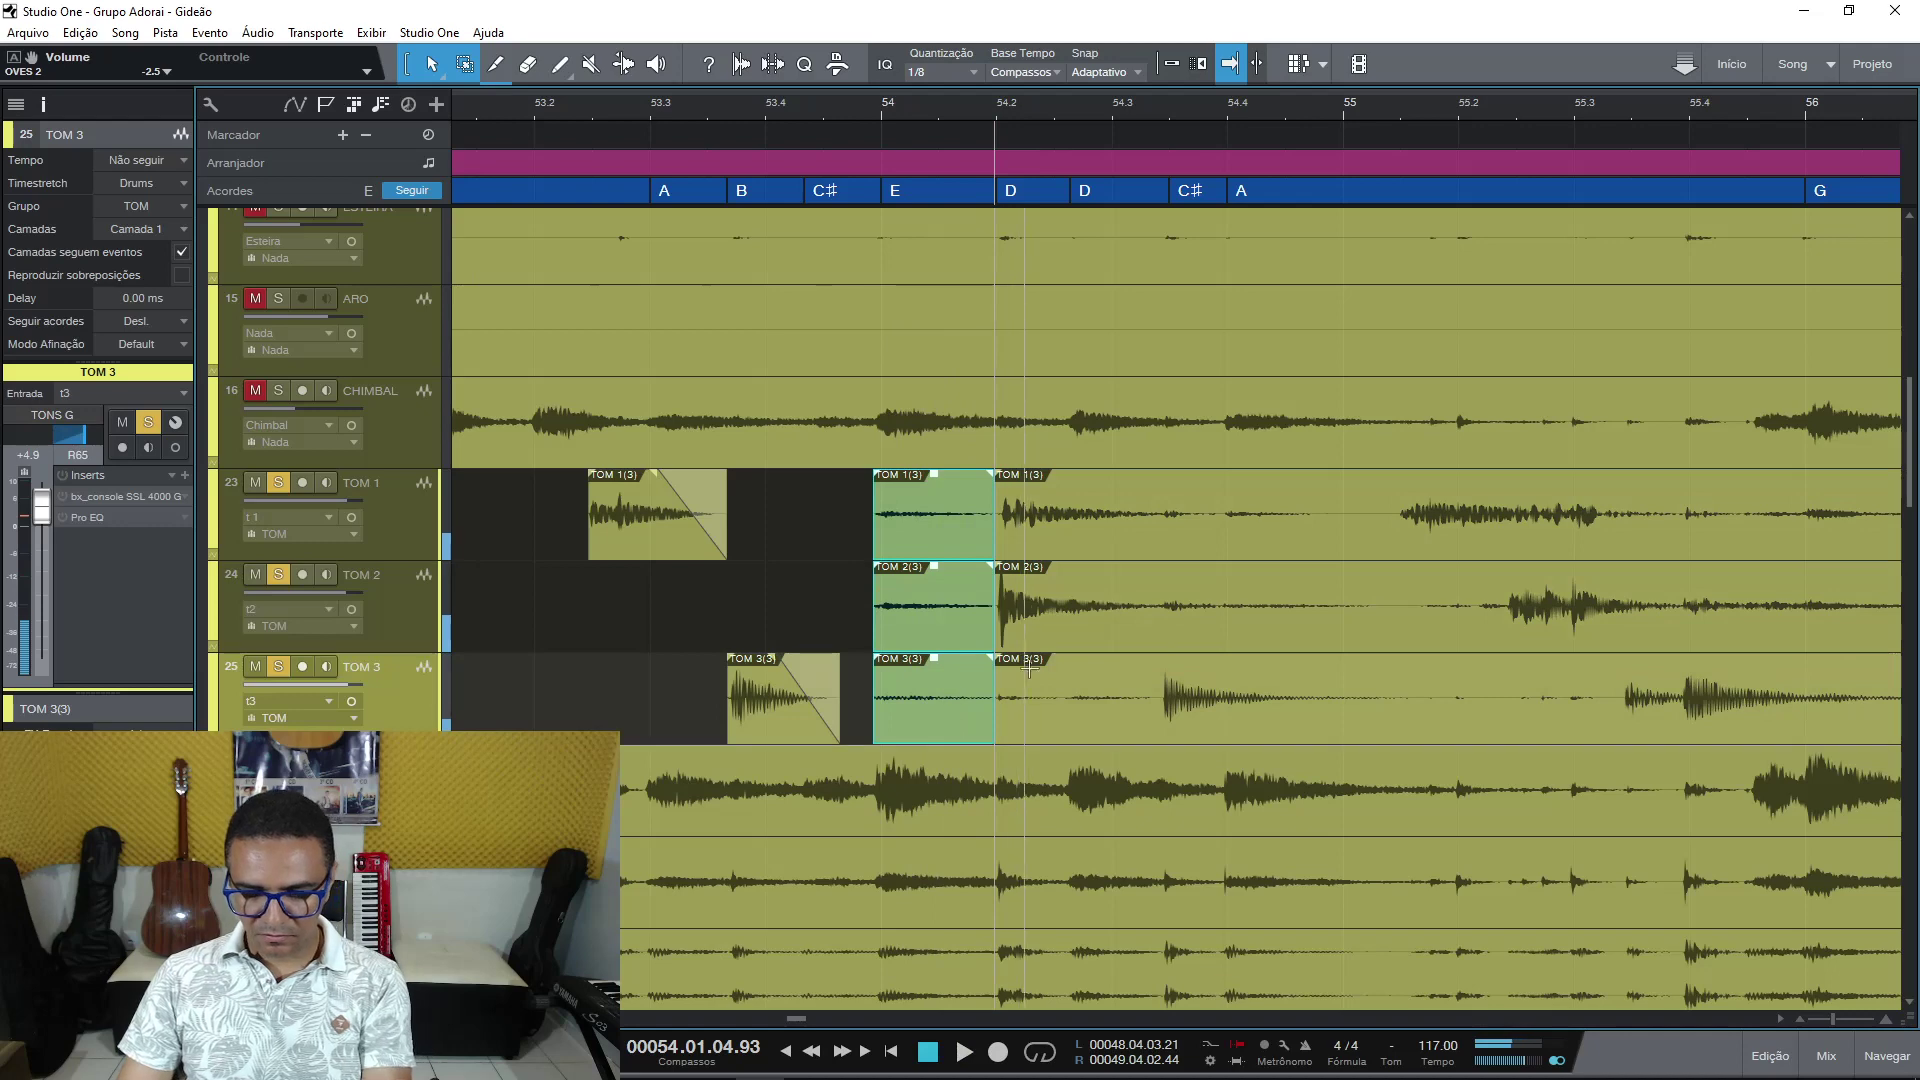
{"action": "key", "text": "Delete"}
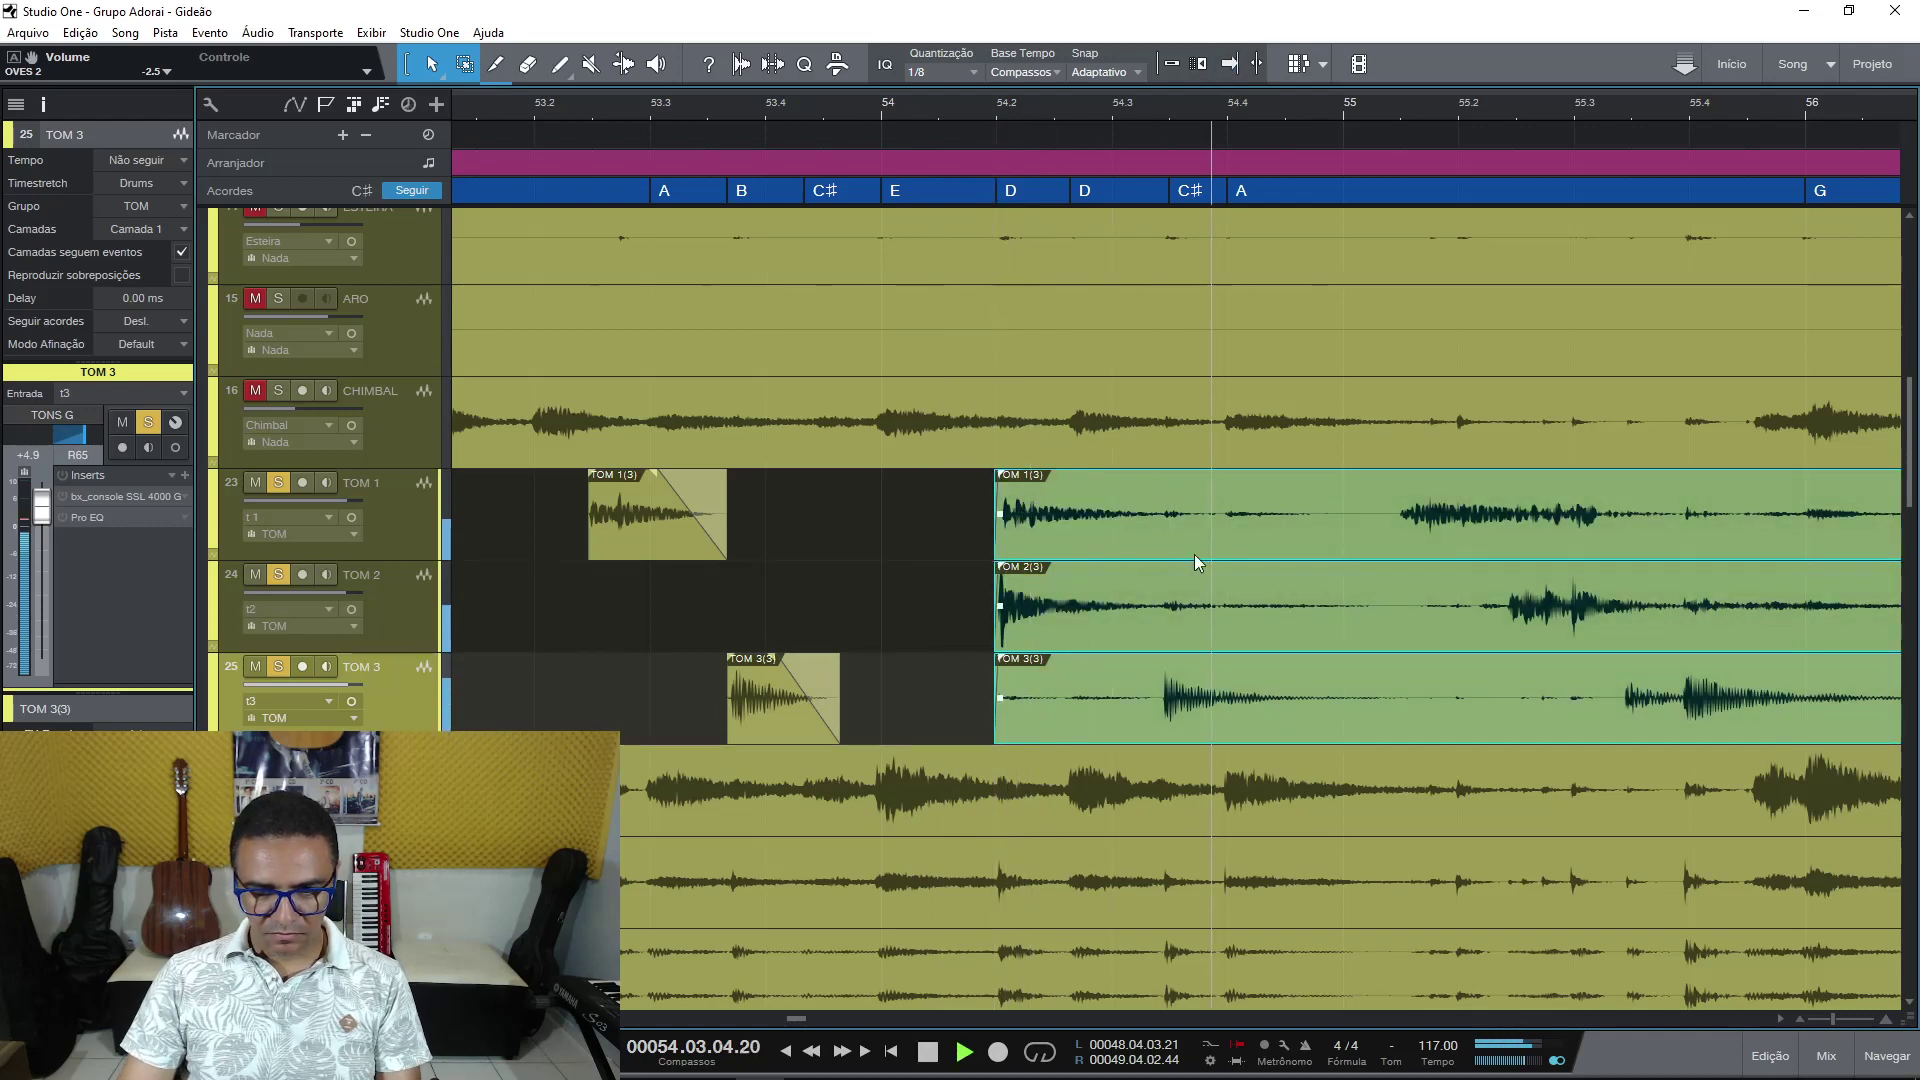
Split the three tom clips just before the second TOM 3 hit after 54.3 and delete the TOM 3 segment preceding it.
{"action": "left_click", "coordinate": [1164, 593]}
{"action": "key", "text": "alt+x"}
{"action": "left_click", "coordinate": [1072, 714]}
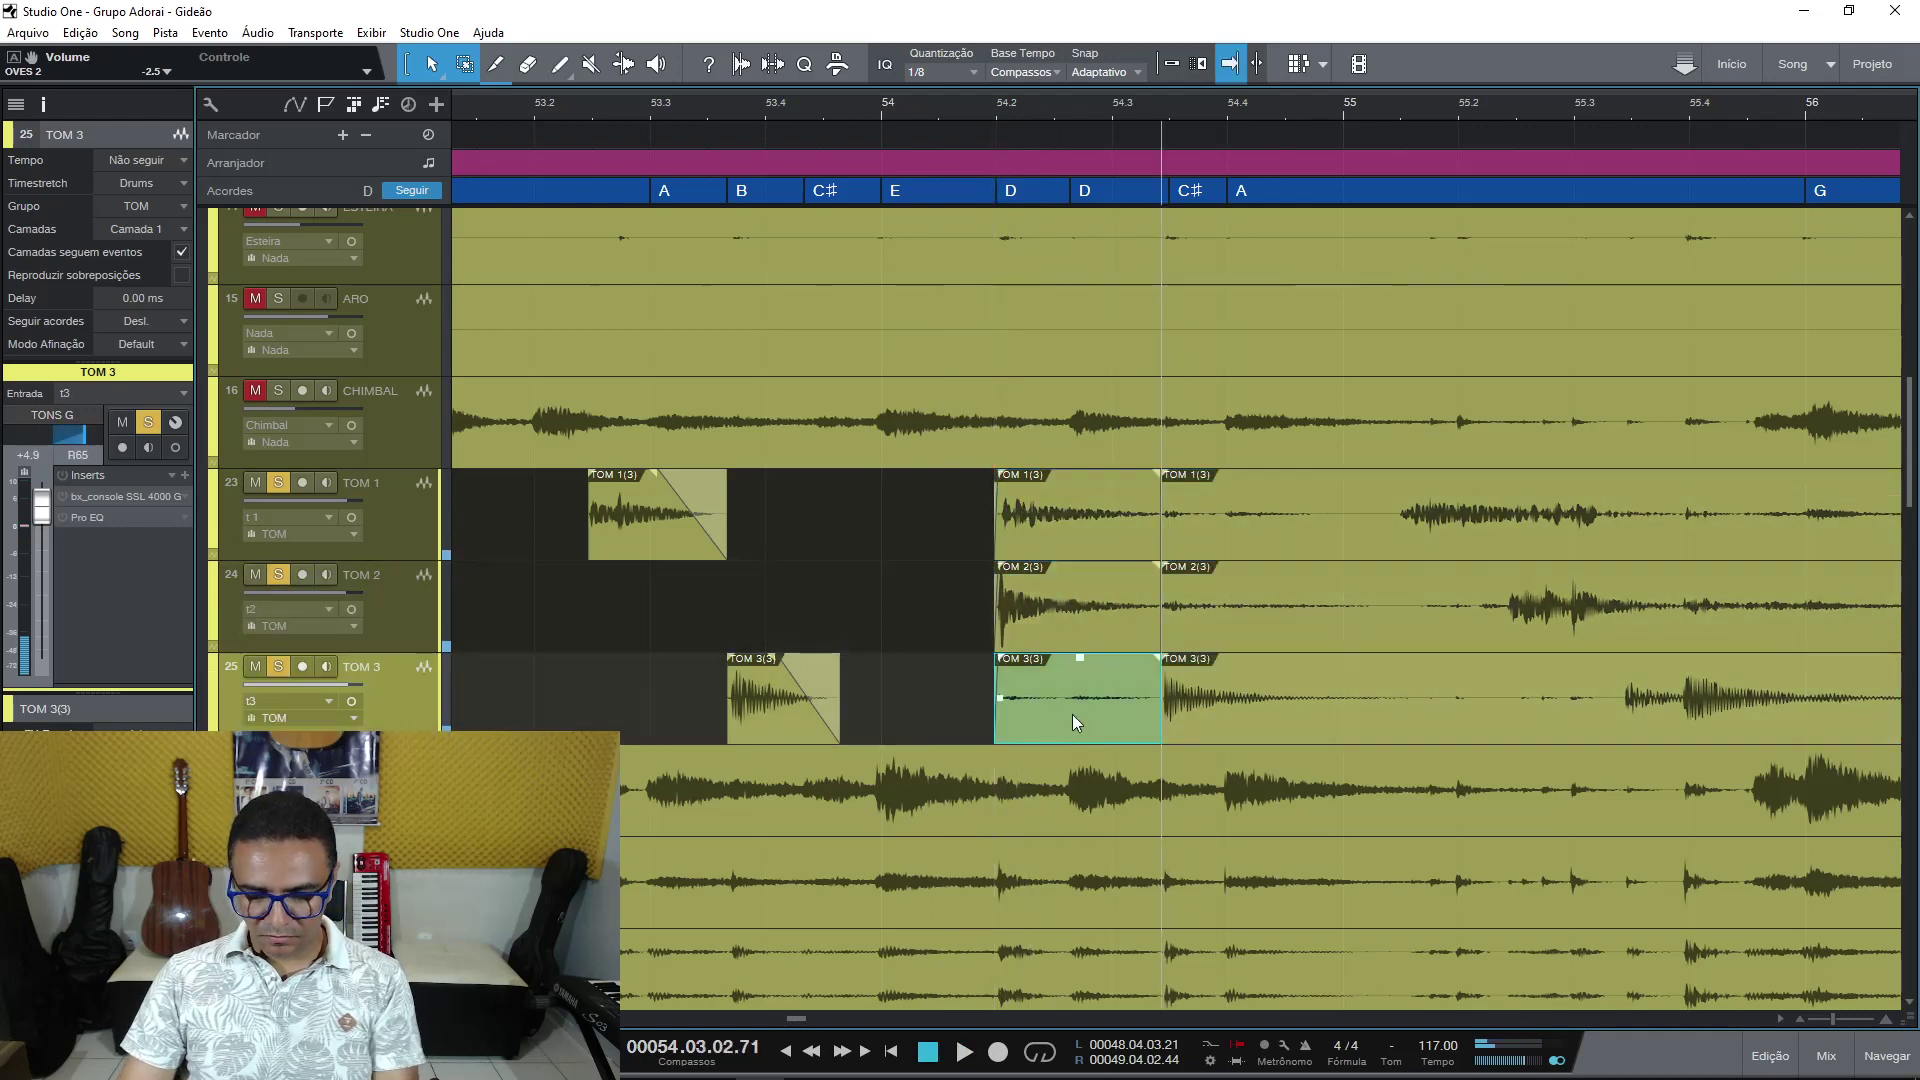
{"action": "key", "text": "Delete"}
Trim the end of the TOM 2 segment near 54.2 closer to its hit and audition it.
{"action": "left_click", "coordinate": [1064, 624]}
{"action": "left_click_drag", "start_coordinate": [1158, 610], "coordinate": [1065, 610]}
{"action": "left_click", "coordinate": [972, 112]}
{"action": "key", "text": "space"}
{"action": "key", "text": "space"}
{"action": "key", "text": "space"}
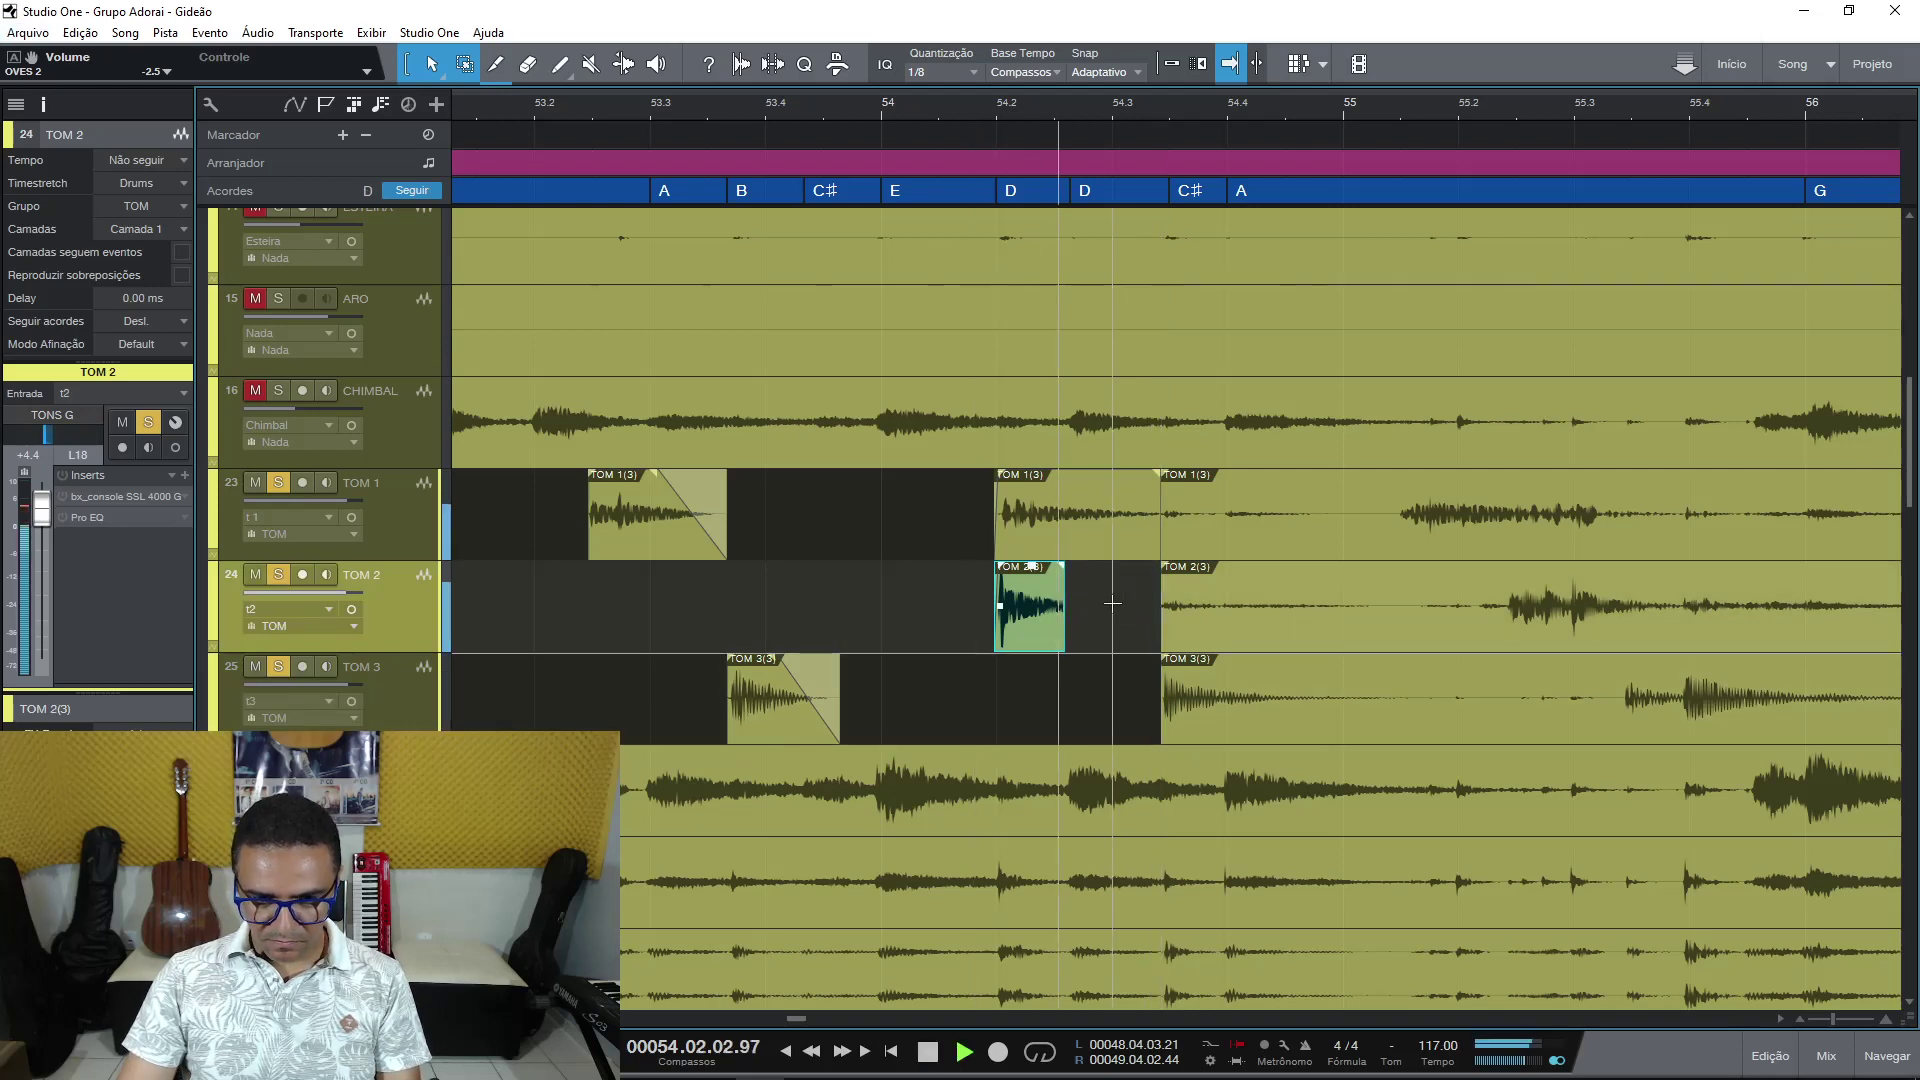
{"action": "key", "text": "space"}
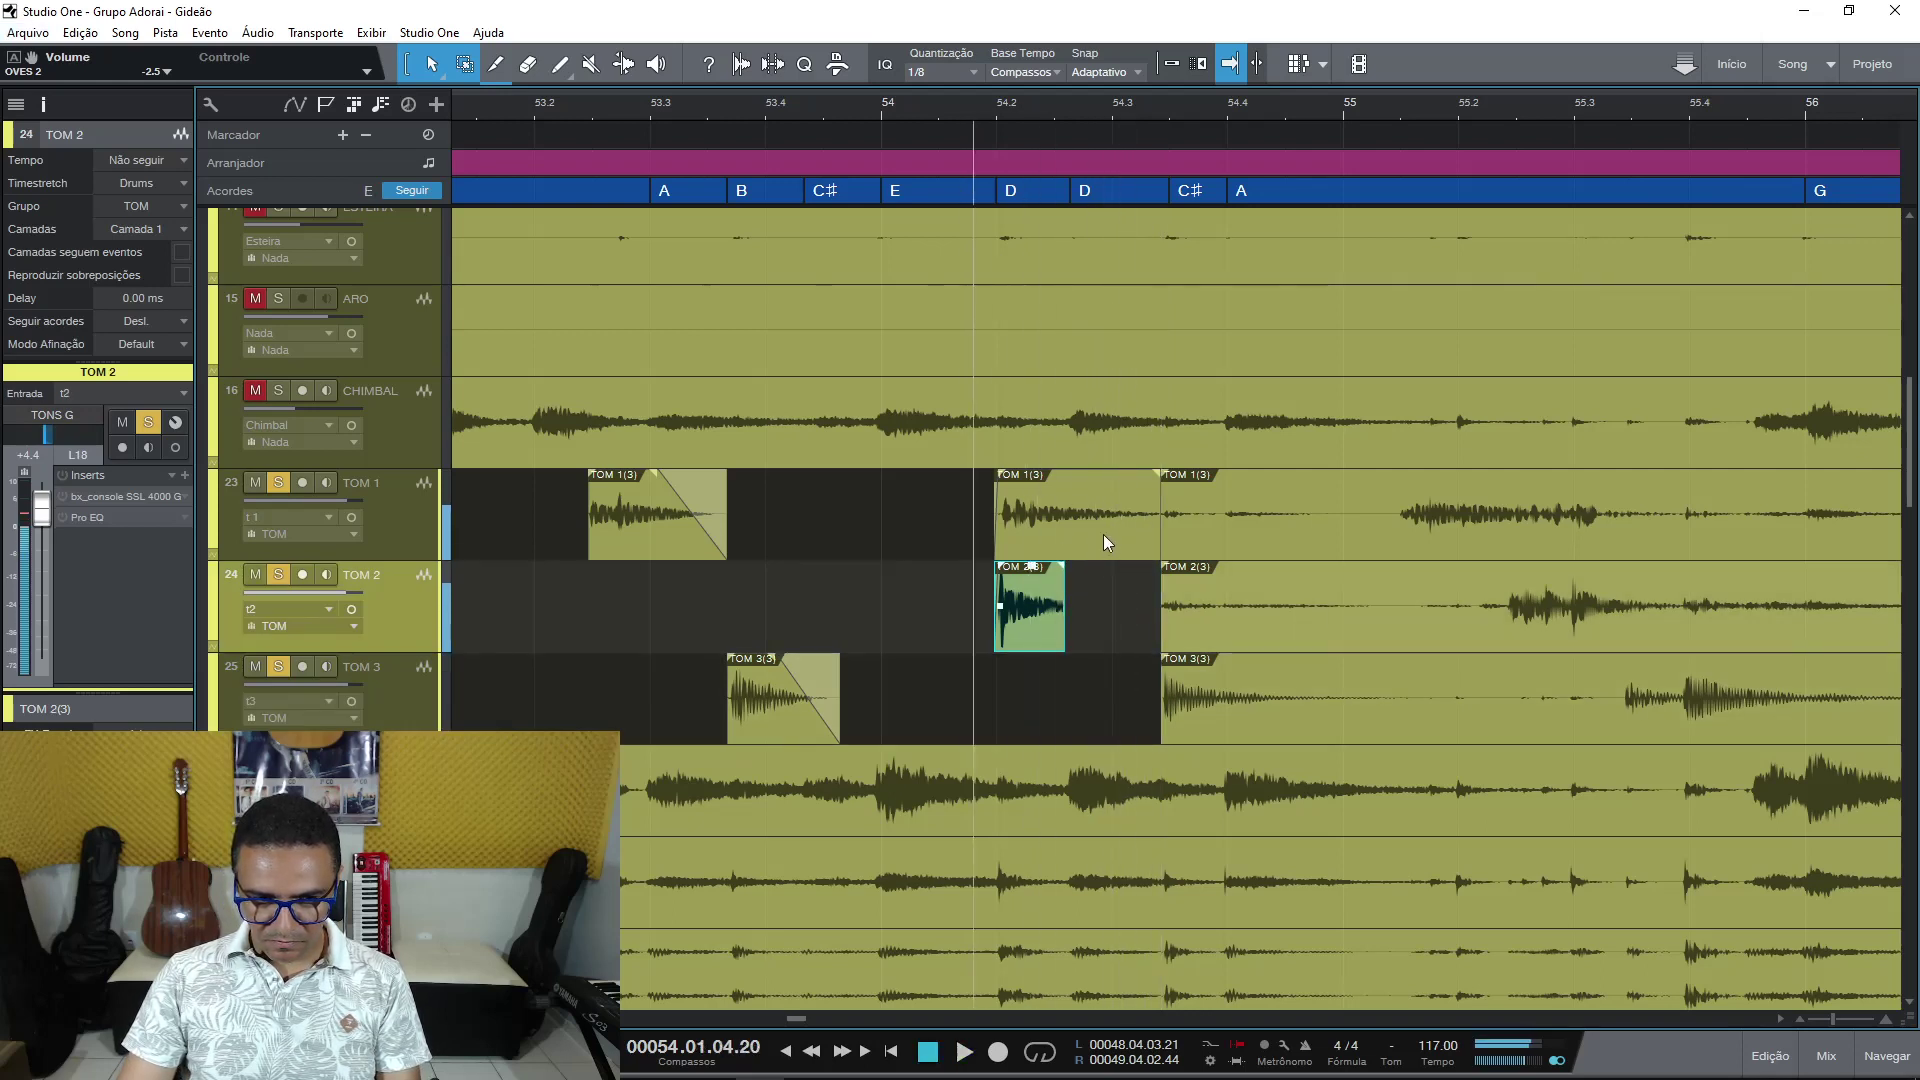
Delete the TOM 1 segment above the isolated TOM 2 hit and add a fade-out to the TOM 2 segment.
{"action": "left_click", "coordinate": [1102, 534]}
{"action": "key", "text": "Delete"}
{"action": "key", "text": "space"}
{"action": "left_click_drag", "start_coordinate": [1062, 567], "coordinate": [1028, 579]}
{"action": "key", "text": "space"}
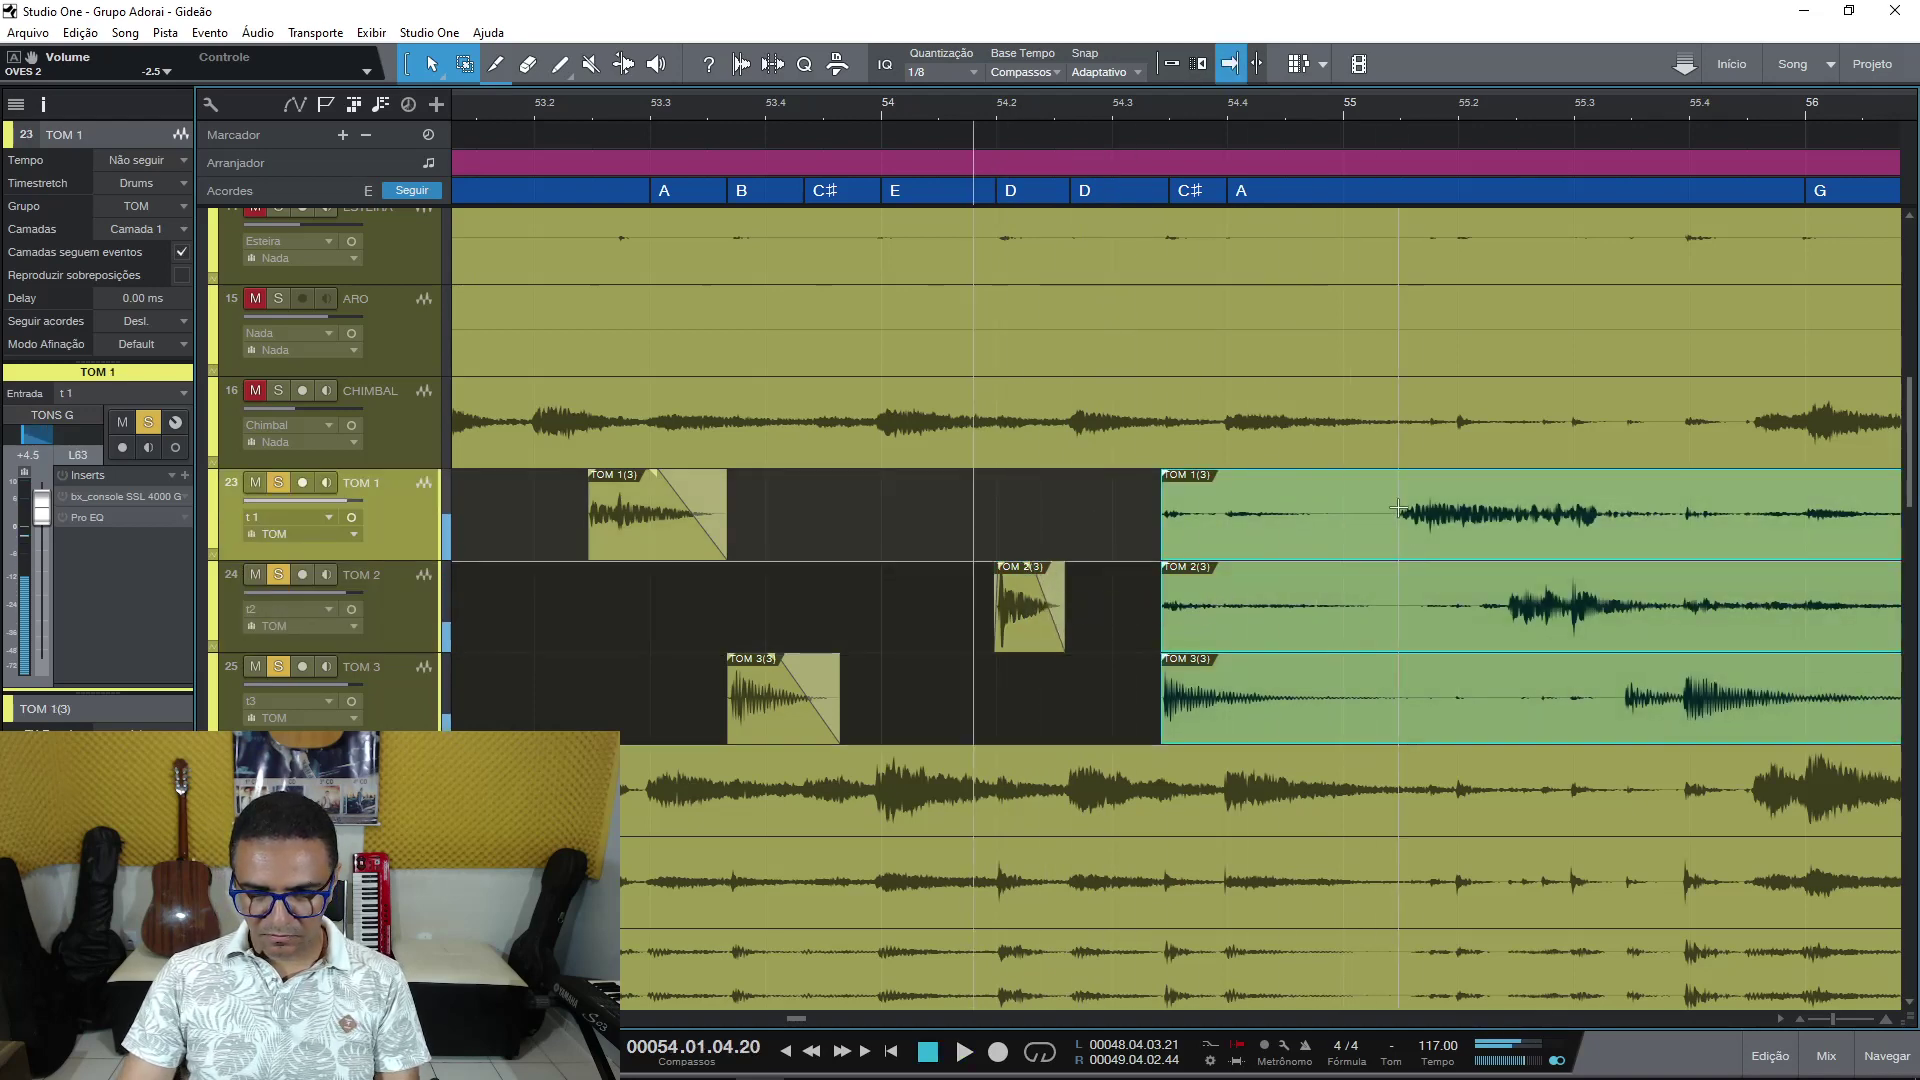
Split the three tom clips just before the TOM 1 roll after bar 55 and delete the preceding TOM 1 and TOM 2 segments.
{"action": "key", "text": "alt+x"}
{"action": "left_click", "coordinate": [1227, 545]}
{"action": "key", "text": "Delete"}
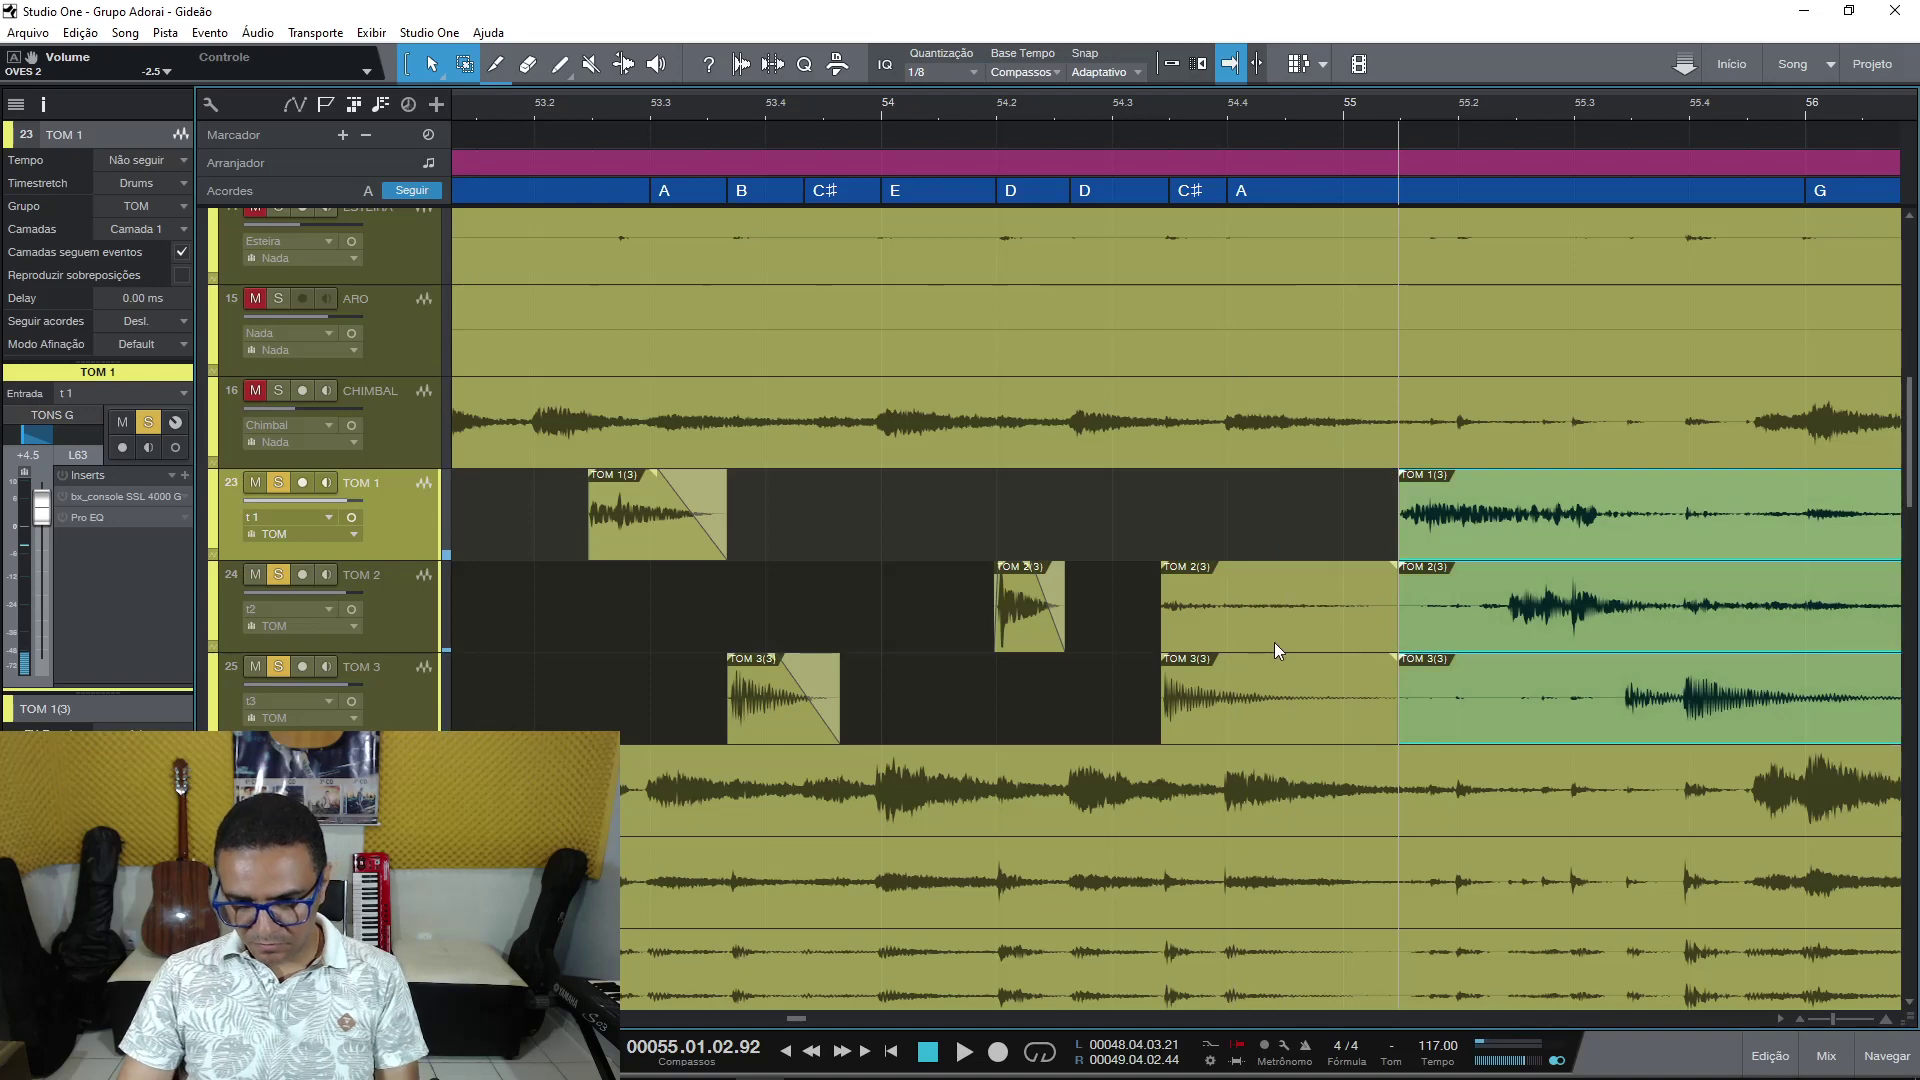
{"action": "left_click", "coordinate": [1276, 638]}
{"action": "key", "text": "Delete"}
Shorten the second TOM 3 hit's segment, add a fade-out to its tail, and audition from just before 54.2.
{"action": "left_click", "coordinate": [1298, 728]}
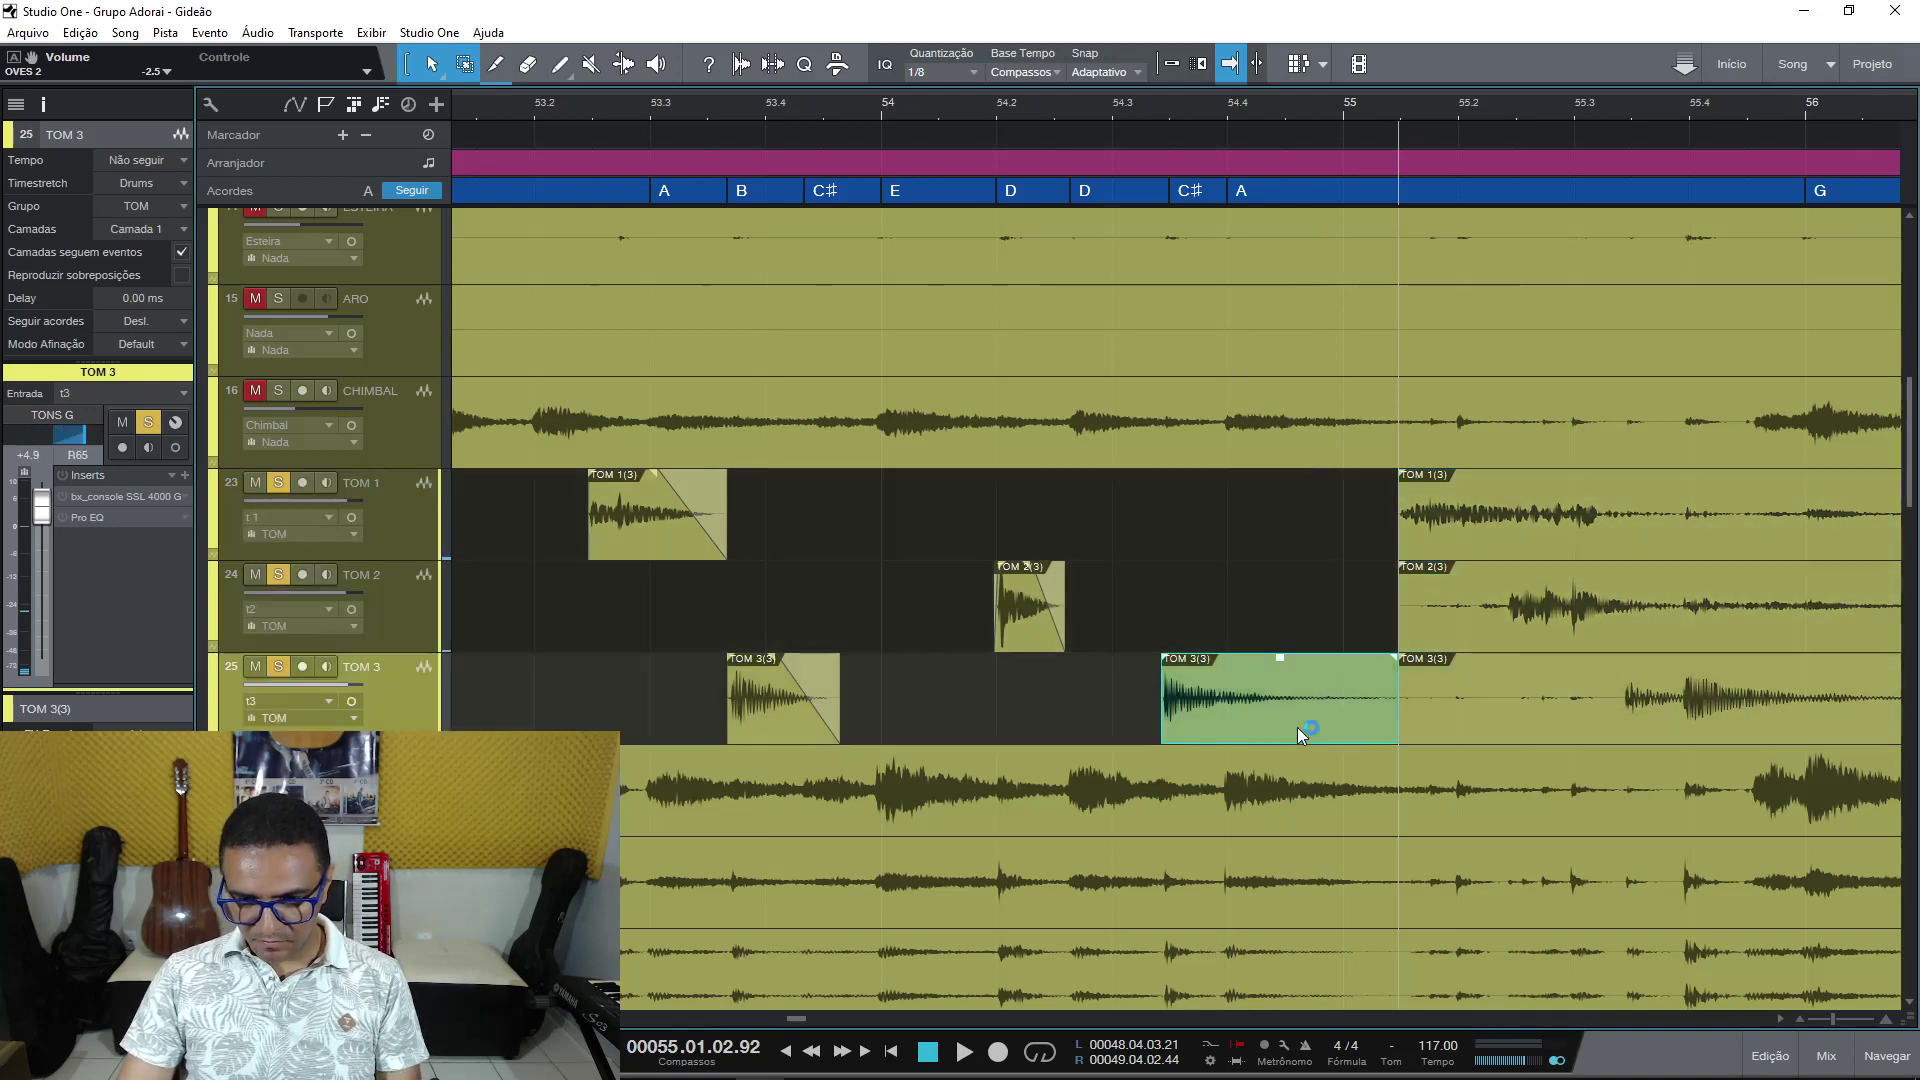
{"action": "left_click_drag", "start_coordinate": [1393, 658], "coordinate": [1266, 698]}
{"action": "double_click", "coordinate": [946, 118]}
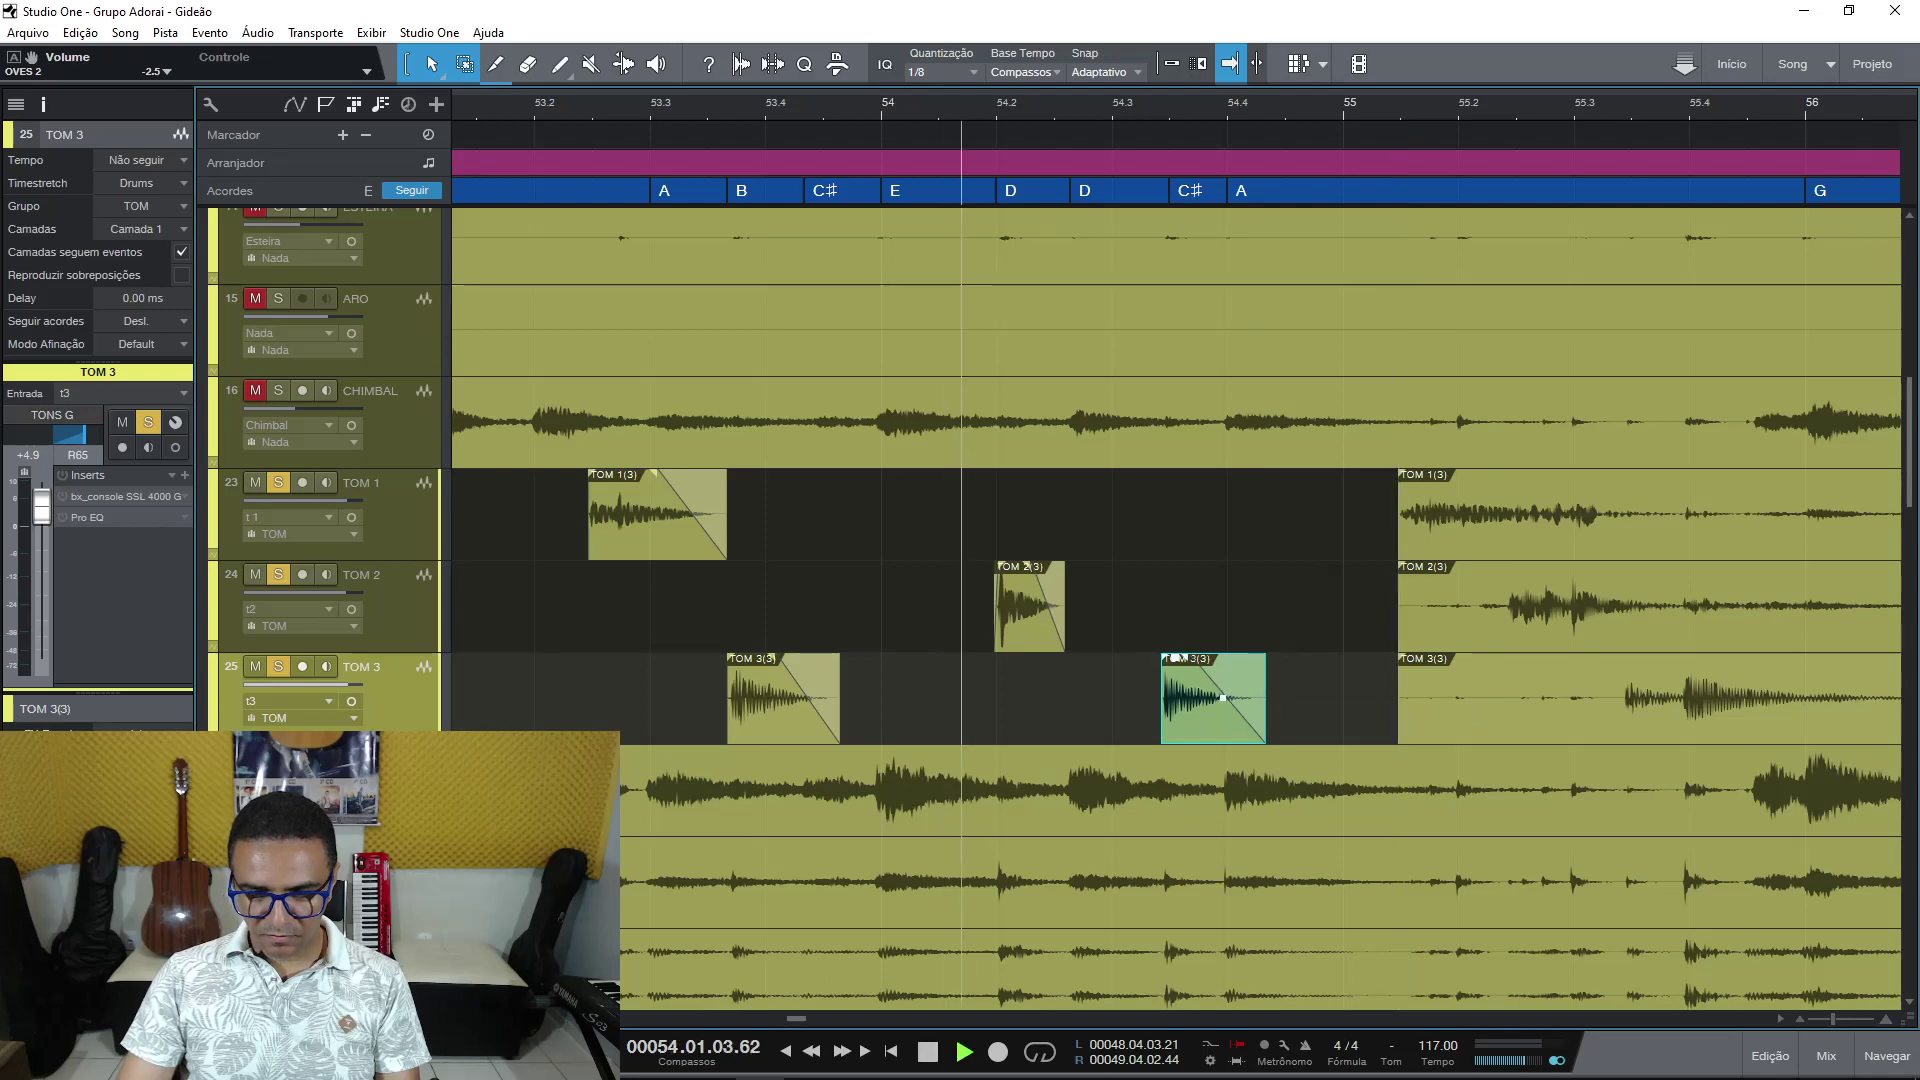
Stop playback and split the three tom clips just before bar 56, after the end of the tom roll.
{"action": "left_click", "coordinate": [1778, 1018]}
{"action": "left_click", "coordinate": [1777, 1018]}
{"action": "left_click", "coordinate": [1777, 1018]}
{"action": "left_click", "coordinate": [1777, 1018]}
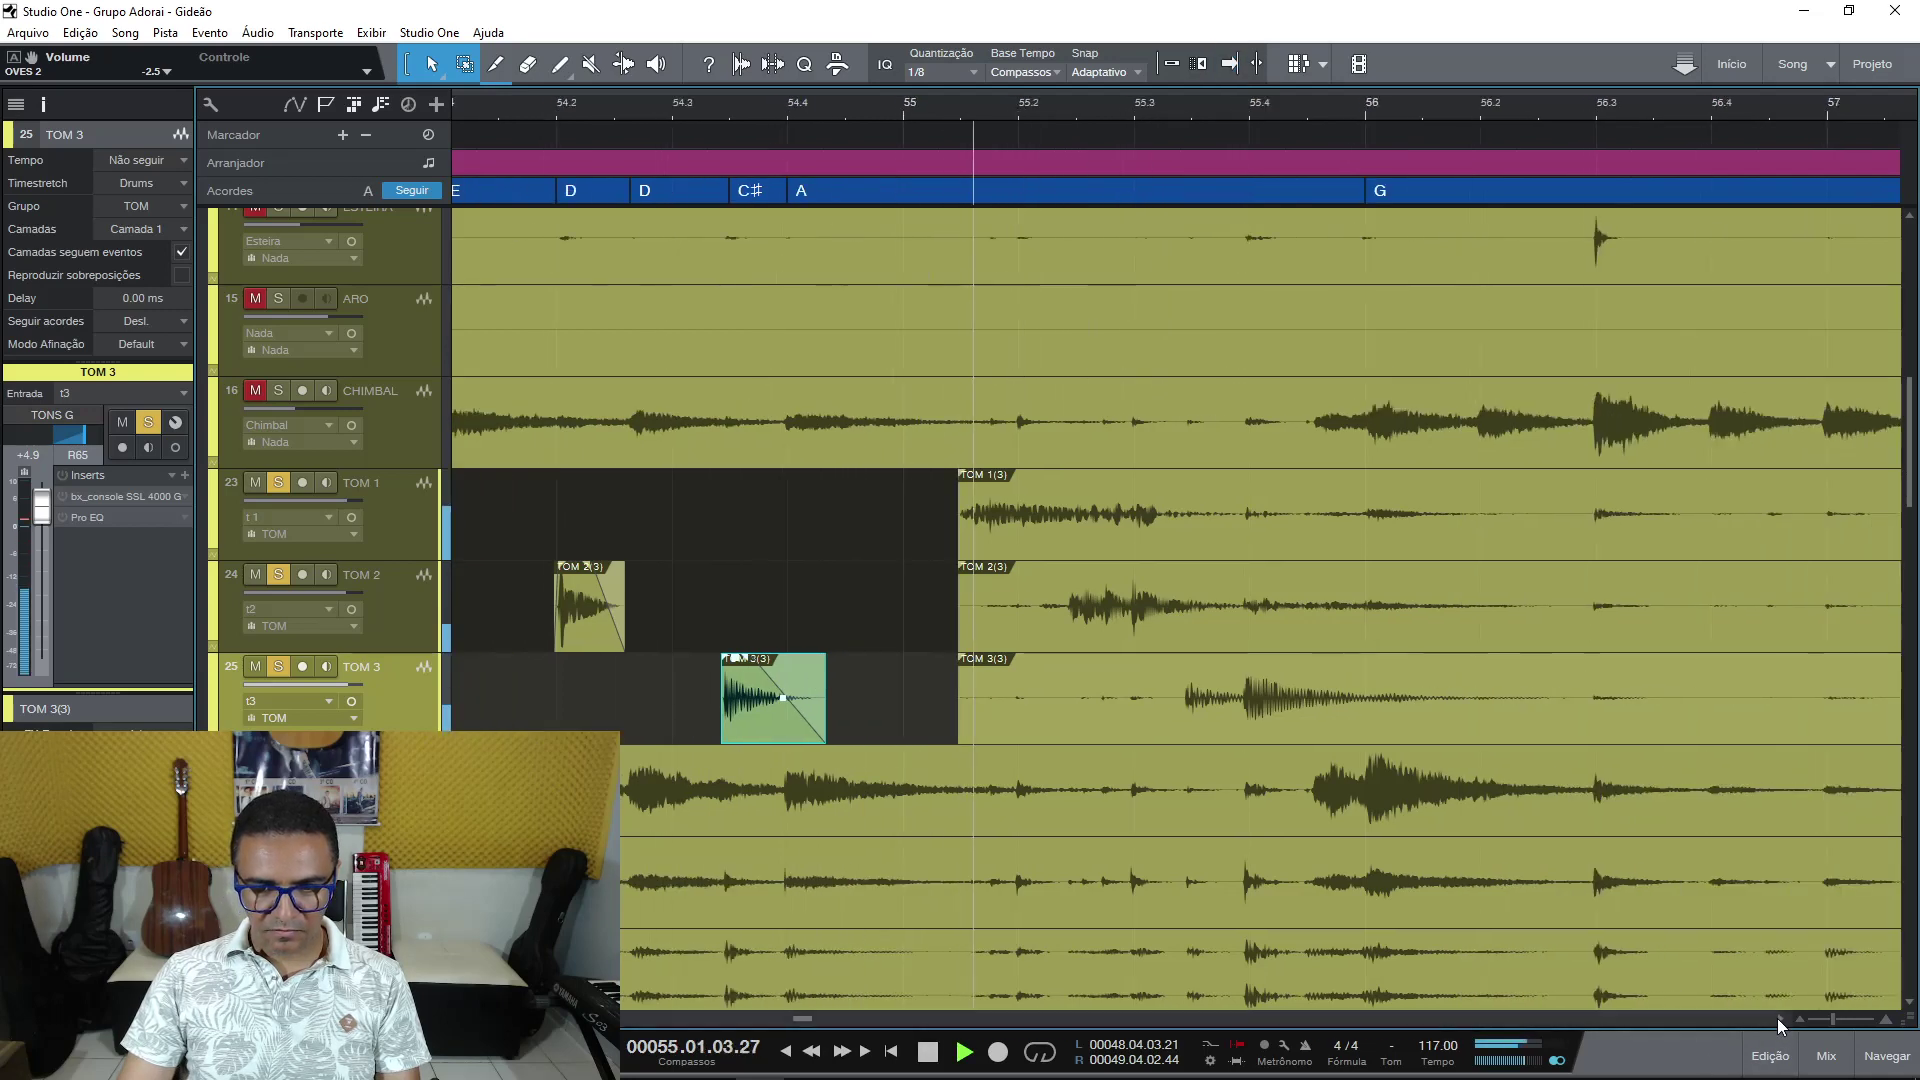
{"action": "left_click", "coordinate": [1778, 1018]}
{"action": "key", "text": "space"}
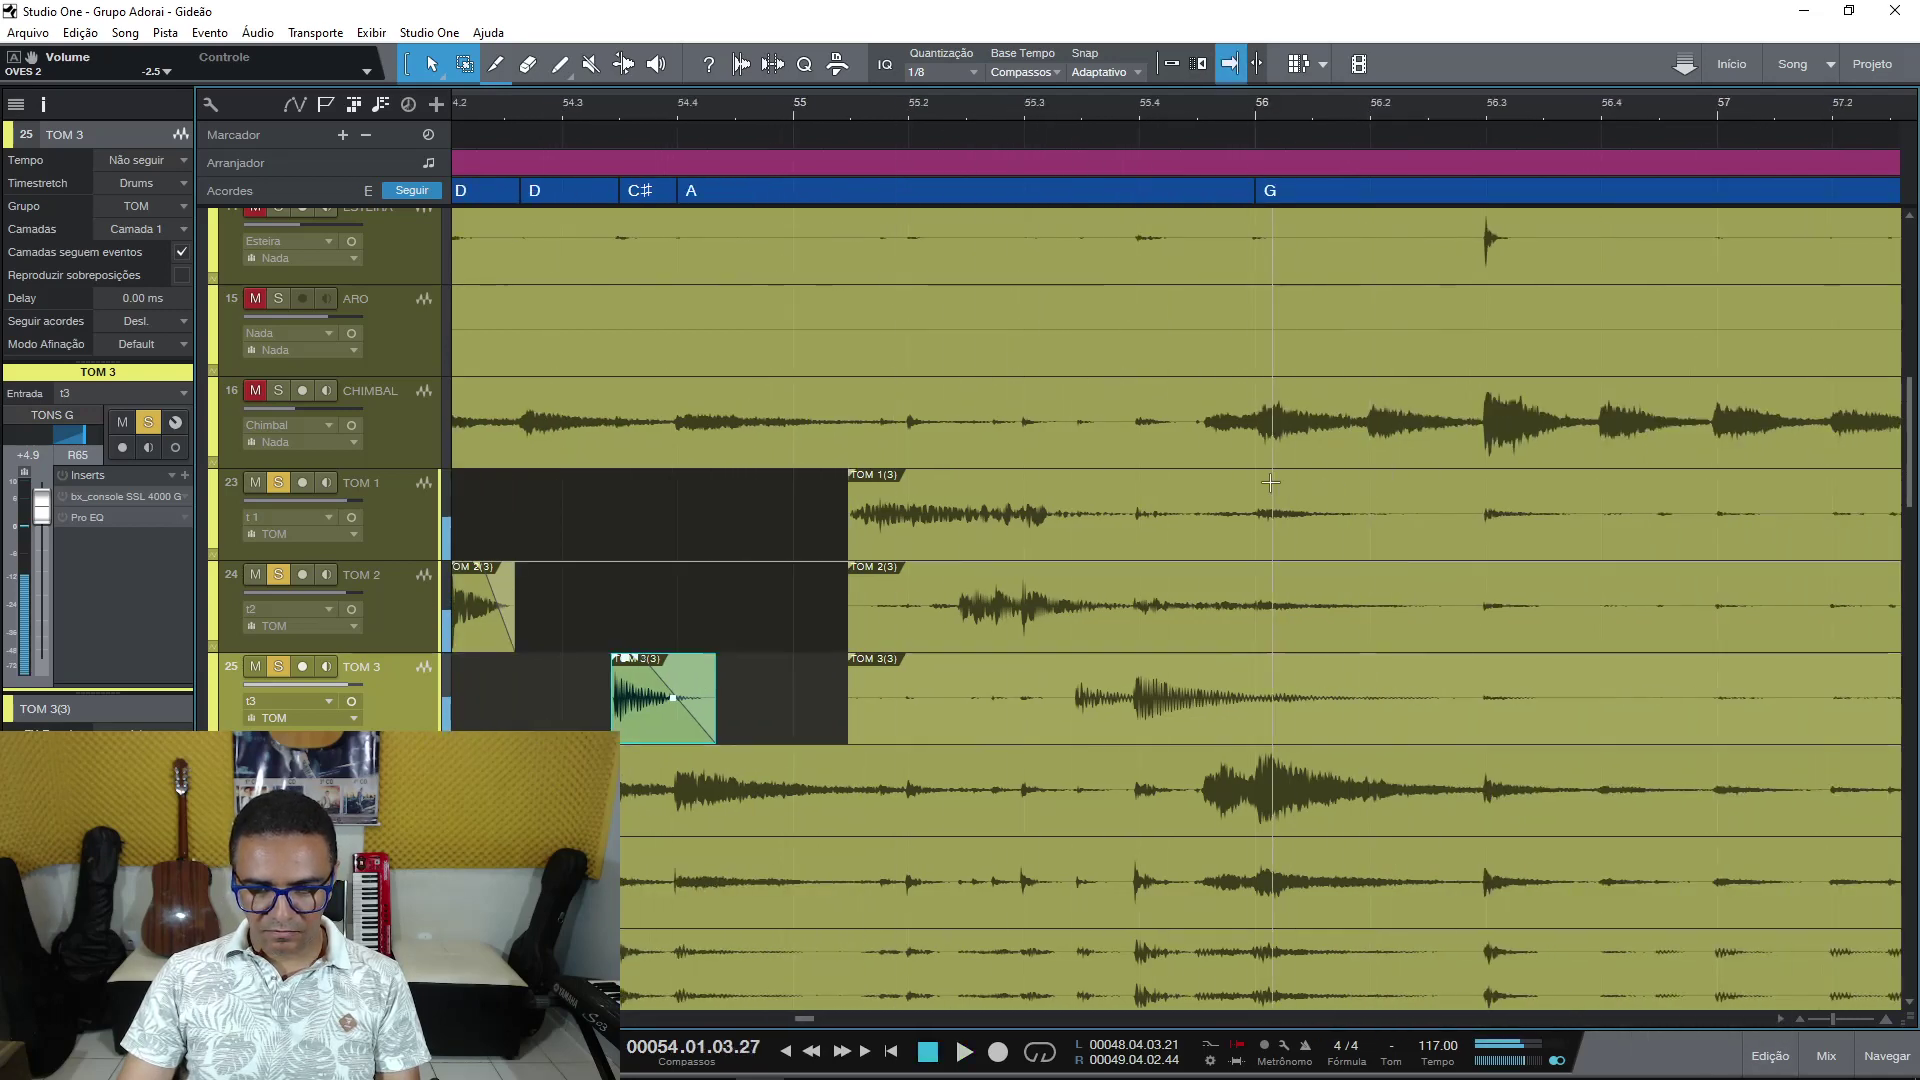
{"action": "double_click", "coordinate": [1250, 496]}
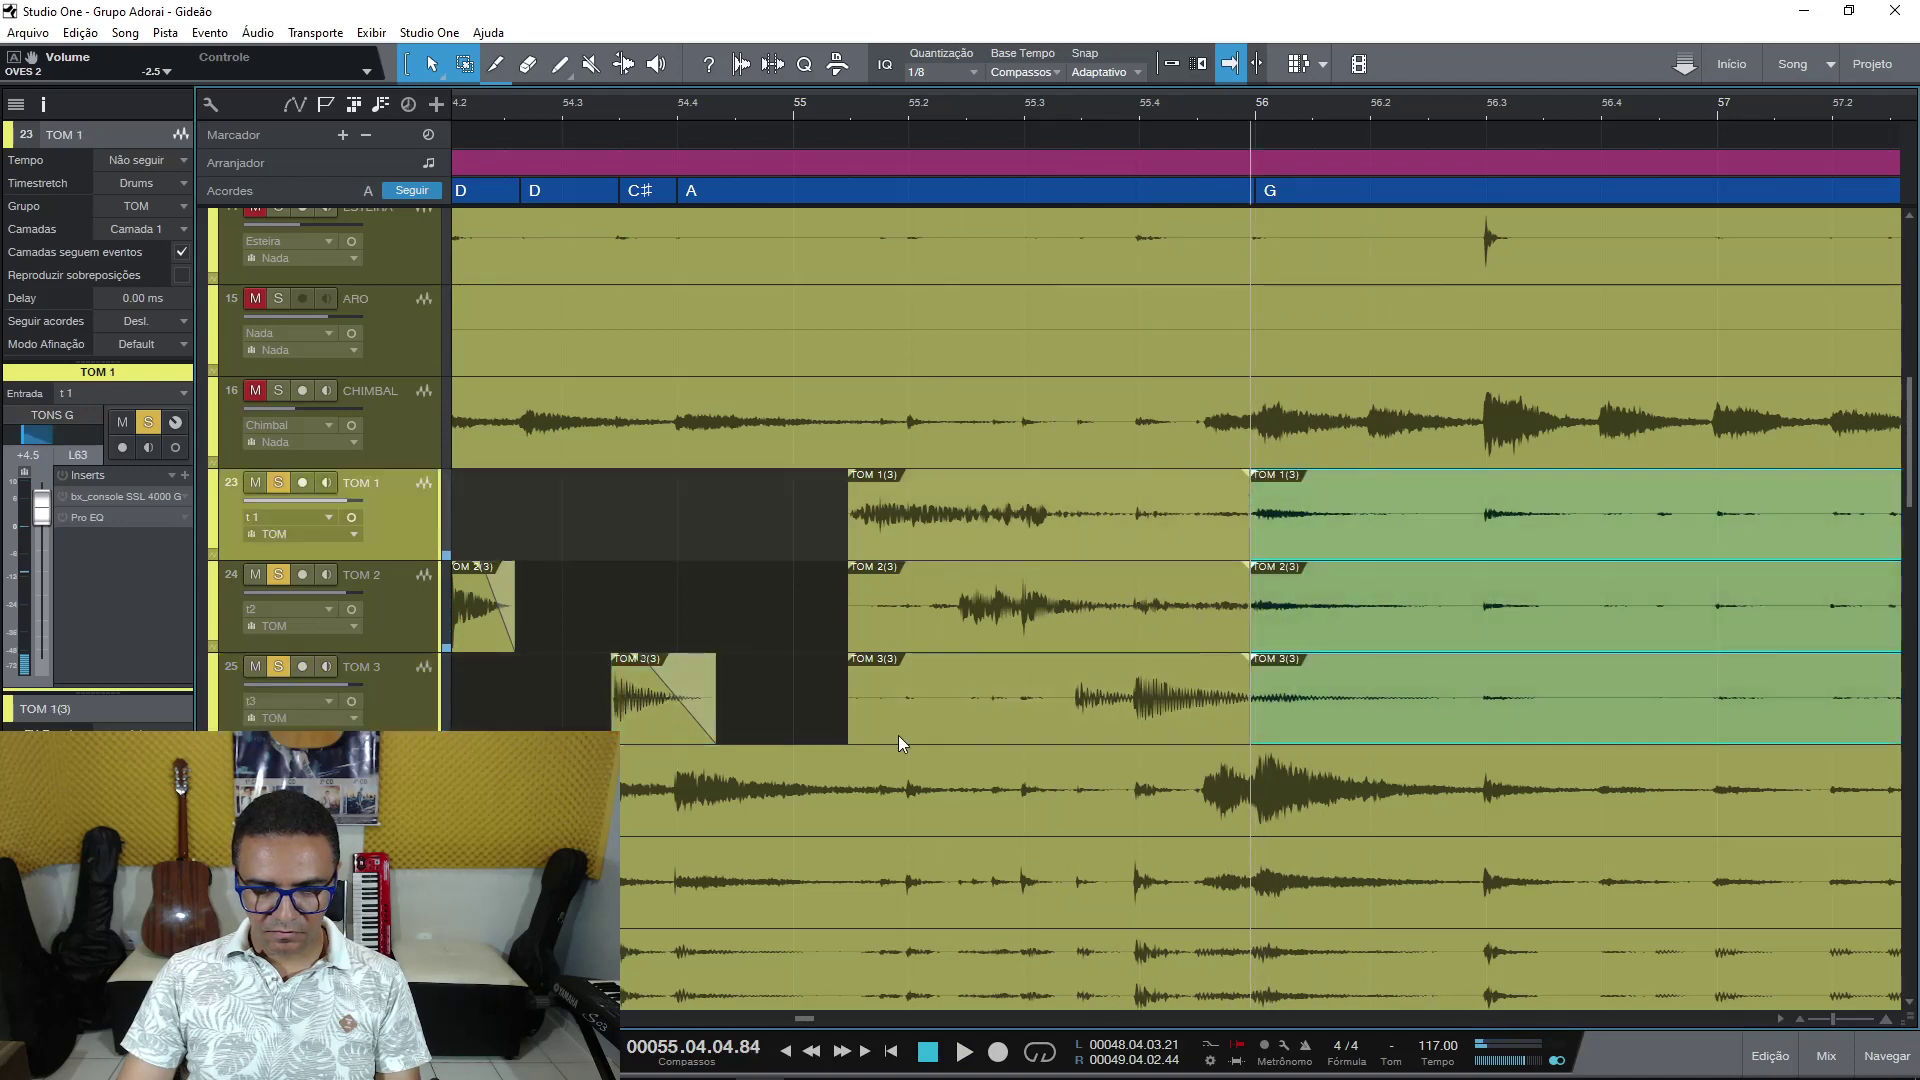
Trim the starts of the TOM 3 and TOM 2 roll segments after bar 55 to just before their first hits.
{"action": "left_click", "coordinate": [868, 732]}
{"action": "left_click_drag", "start_coordinate": [851, 733], "coordinate": [1071, 733]}
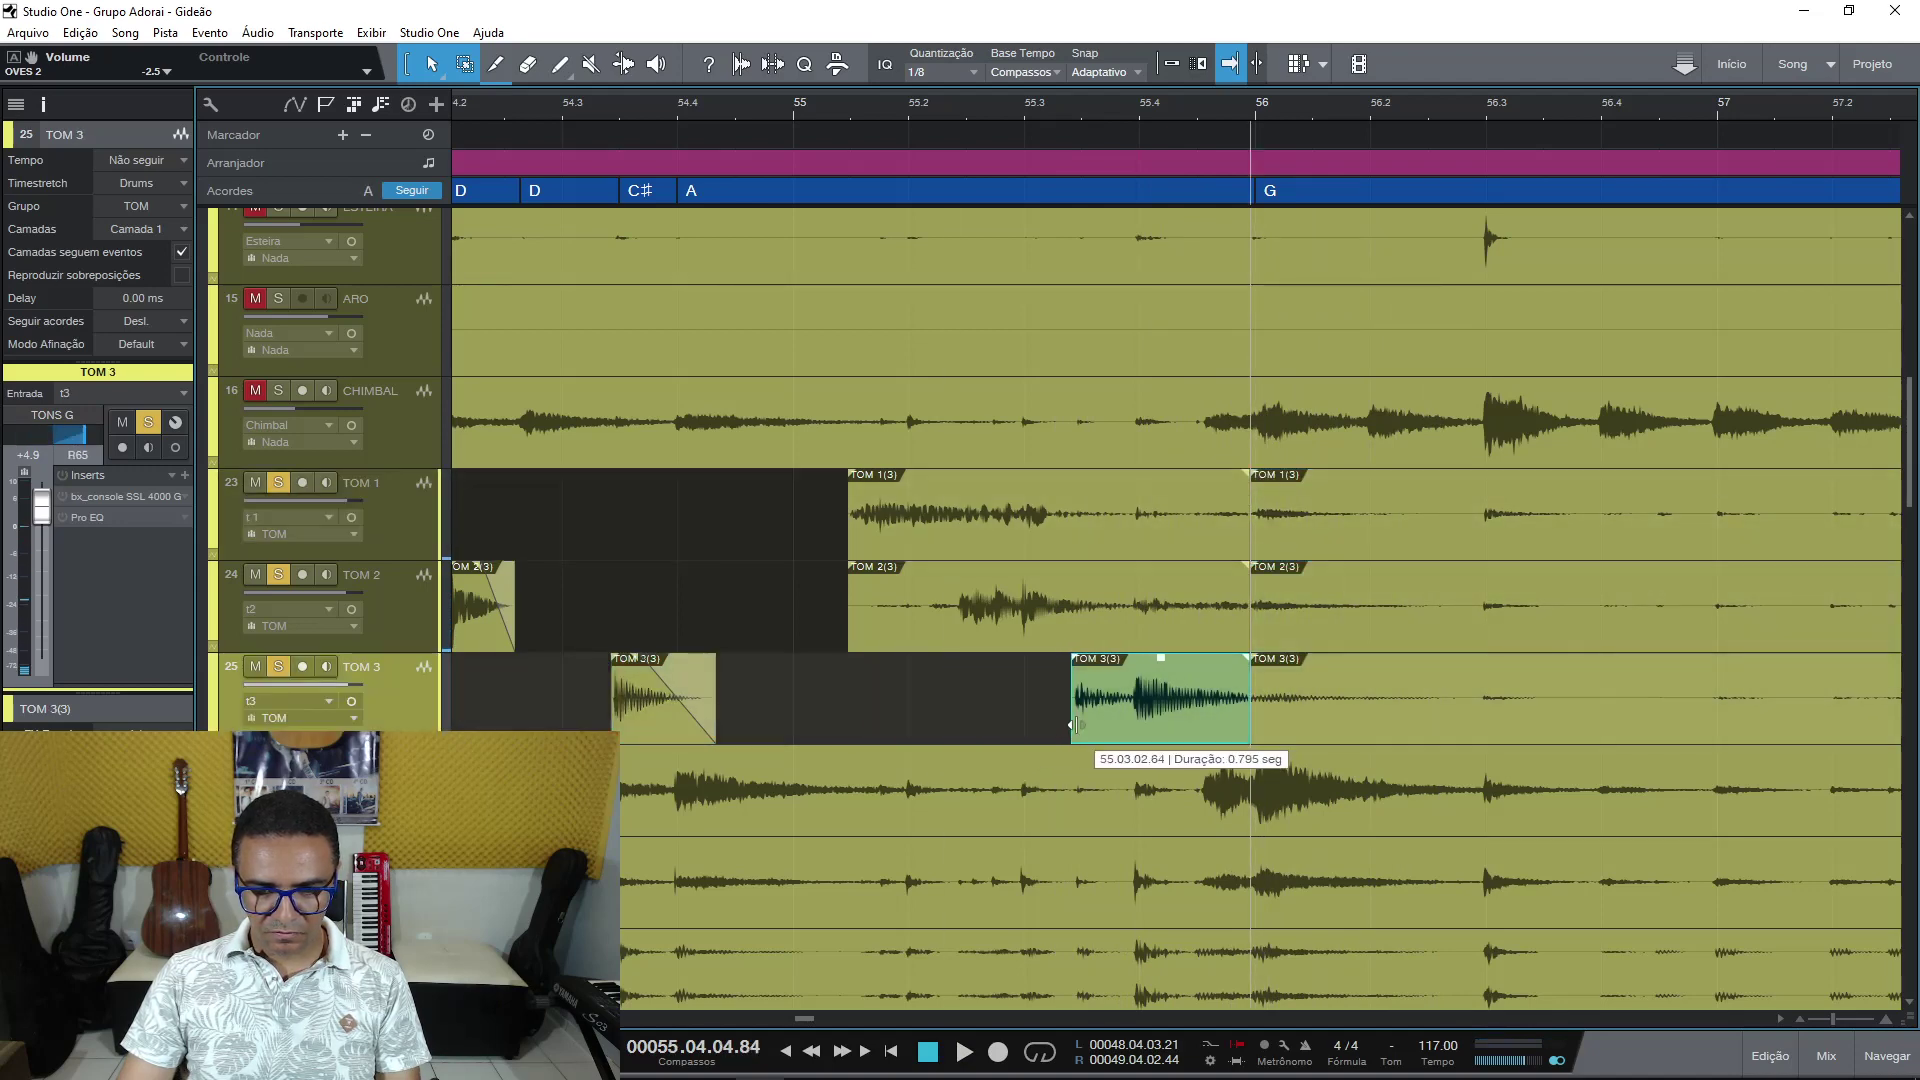
{"action": "left_click", "coordinate": [918, 638]}
{"action": "left_click_drag", "start_coordinate": [850, 638], "coordinate": [954, 638]}
Shorten the TOM 2 roll segment to just after its last hit, add a fade-out, and audition it.
{"action": "left_click_drag", "start_coordinate": [1247, 596], "coordinate": [1032, 565]}
{"action": "key", "text": "space"}
Shorten the TOM 1 roll segment to where the TOM 2 hits begin, fade out its tail, and audition it.
{"action": "key", "text": "space"}
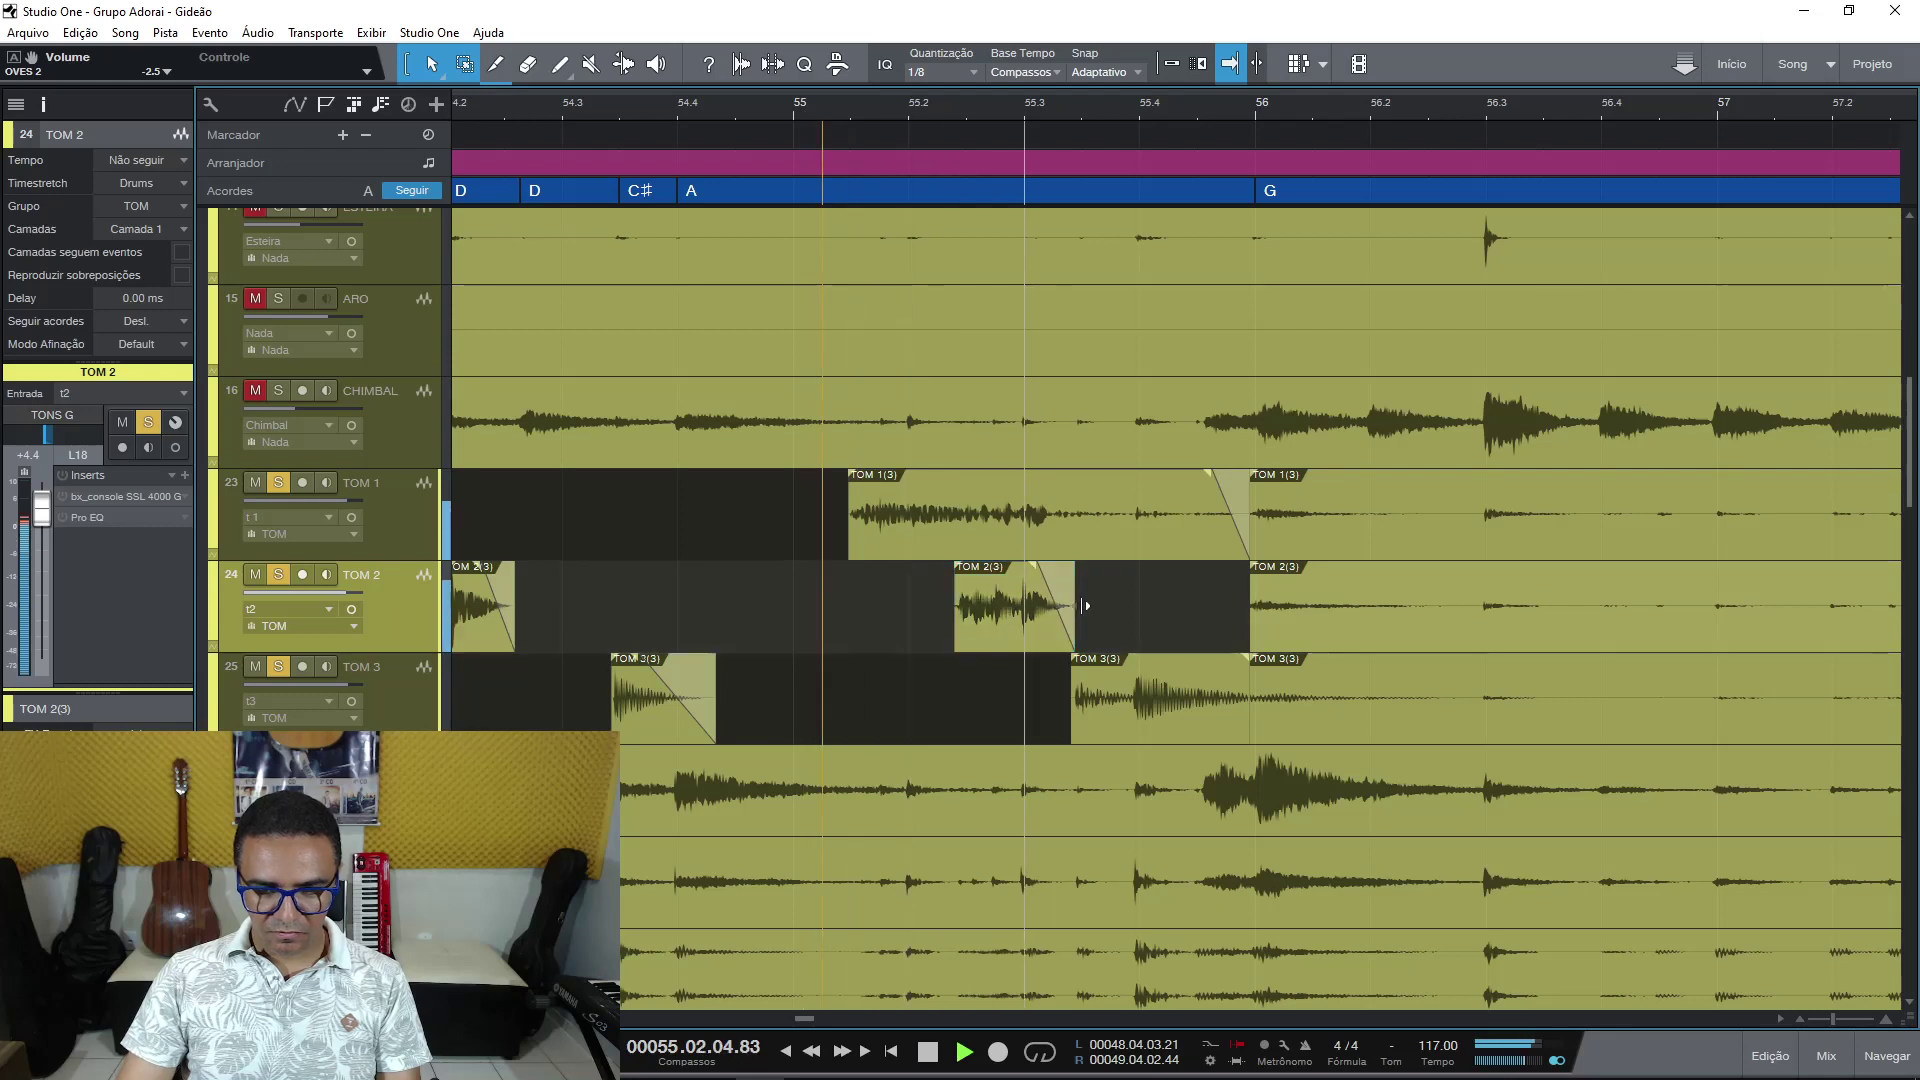
{"action": "left_click", "coordinate": [1093, 538]}
{"action": "left_click_drag", "start_coordinate": [1229, 497], "coordinate": [886, 480]}
Add a fade-out to the end of the TOM 3 roll segment before bar 56 and audition the roll.
{"action": "key", "text": "space"}
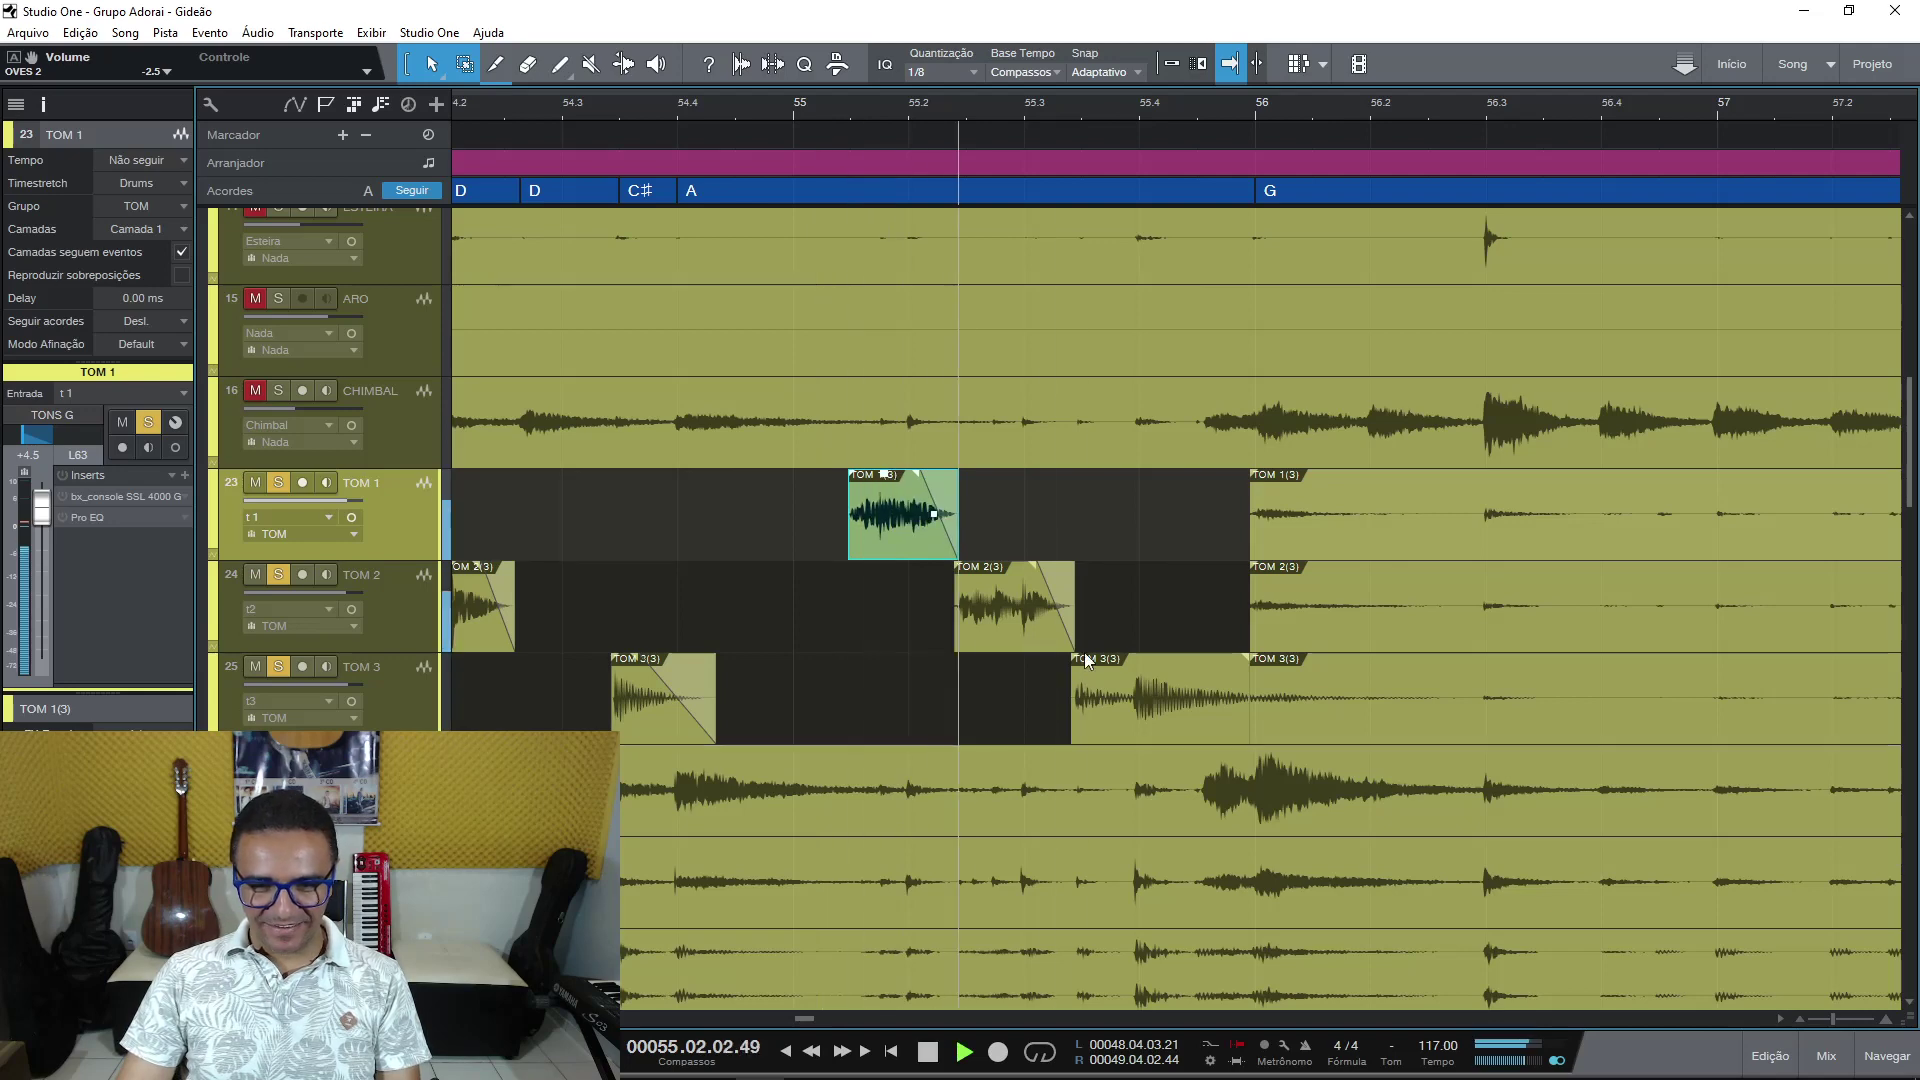
{"action": "key", "text": "space"}
{"action": "left_click_drag", "start_coordinate": [1247, 659], "coordinate": [1207, 662]}
{"action": "key", "text": "space"}
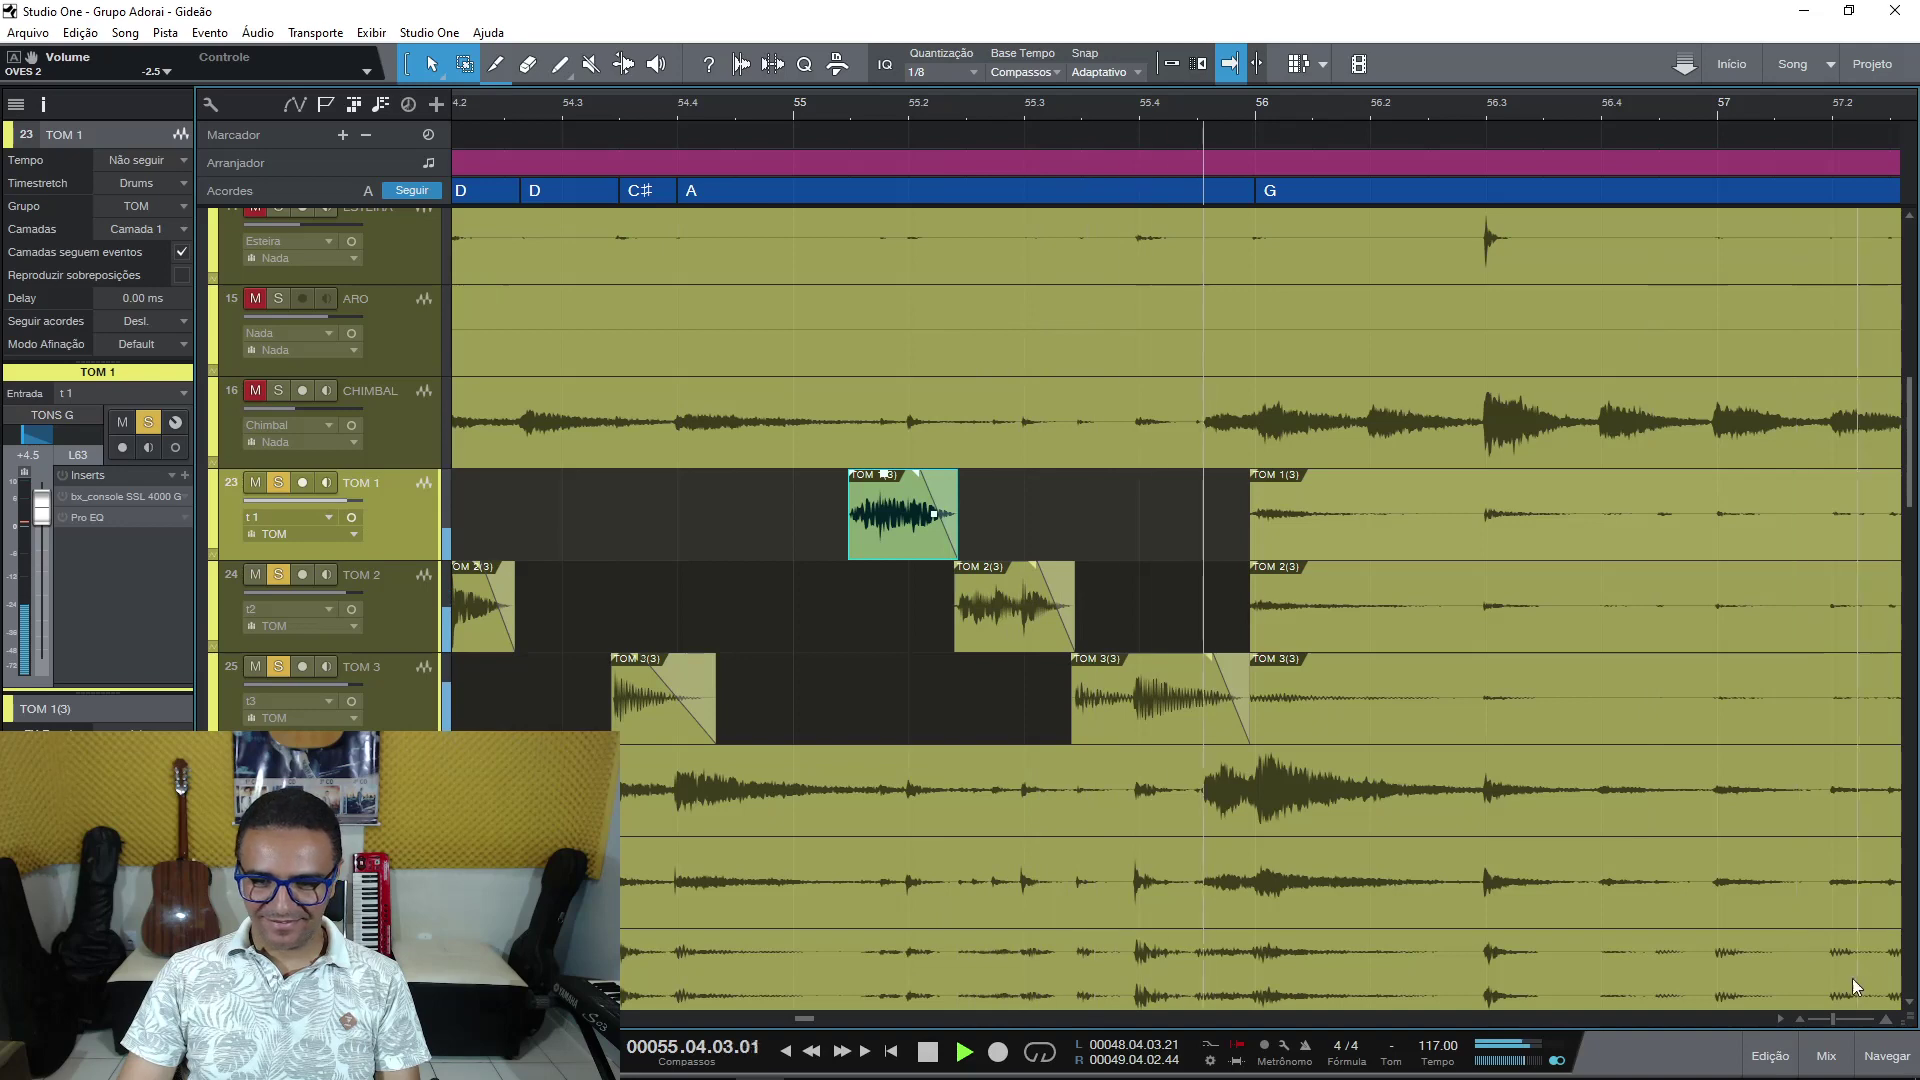
Find the next tom hits after the roll and split the three tom clips just before them, near 69.2.
{"action": "left_click", "coordinate": [1779, 1020]}
{"action": "left_click", "coordinate": [1779, 1021]}
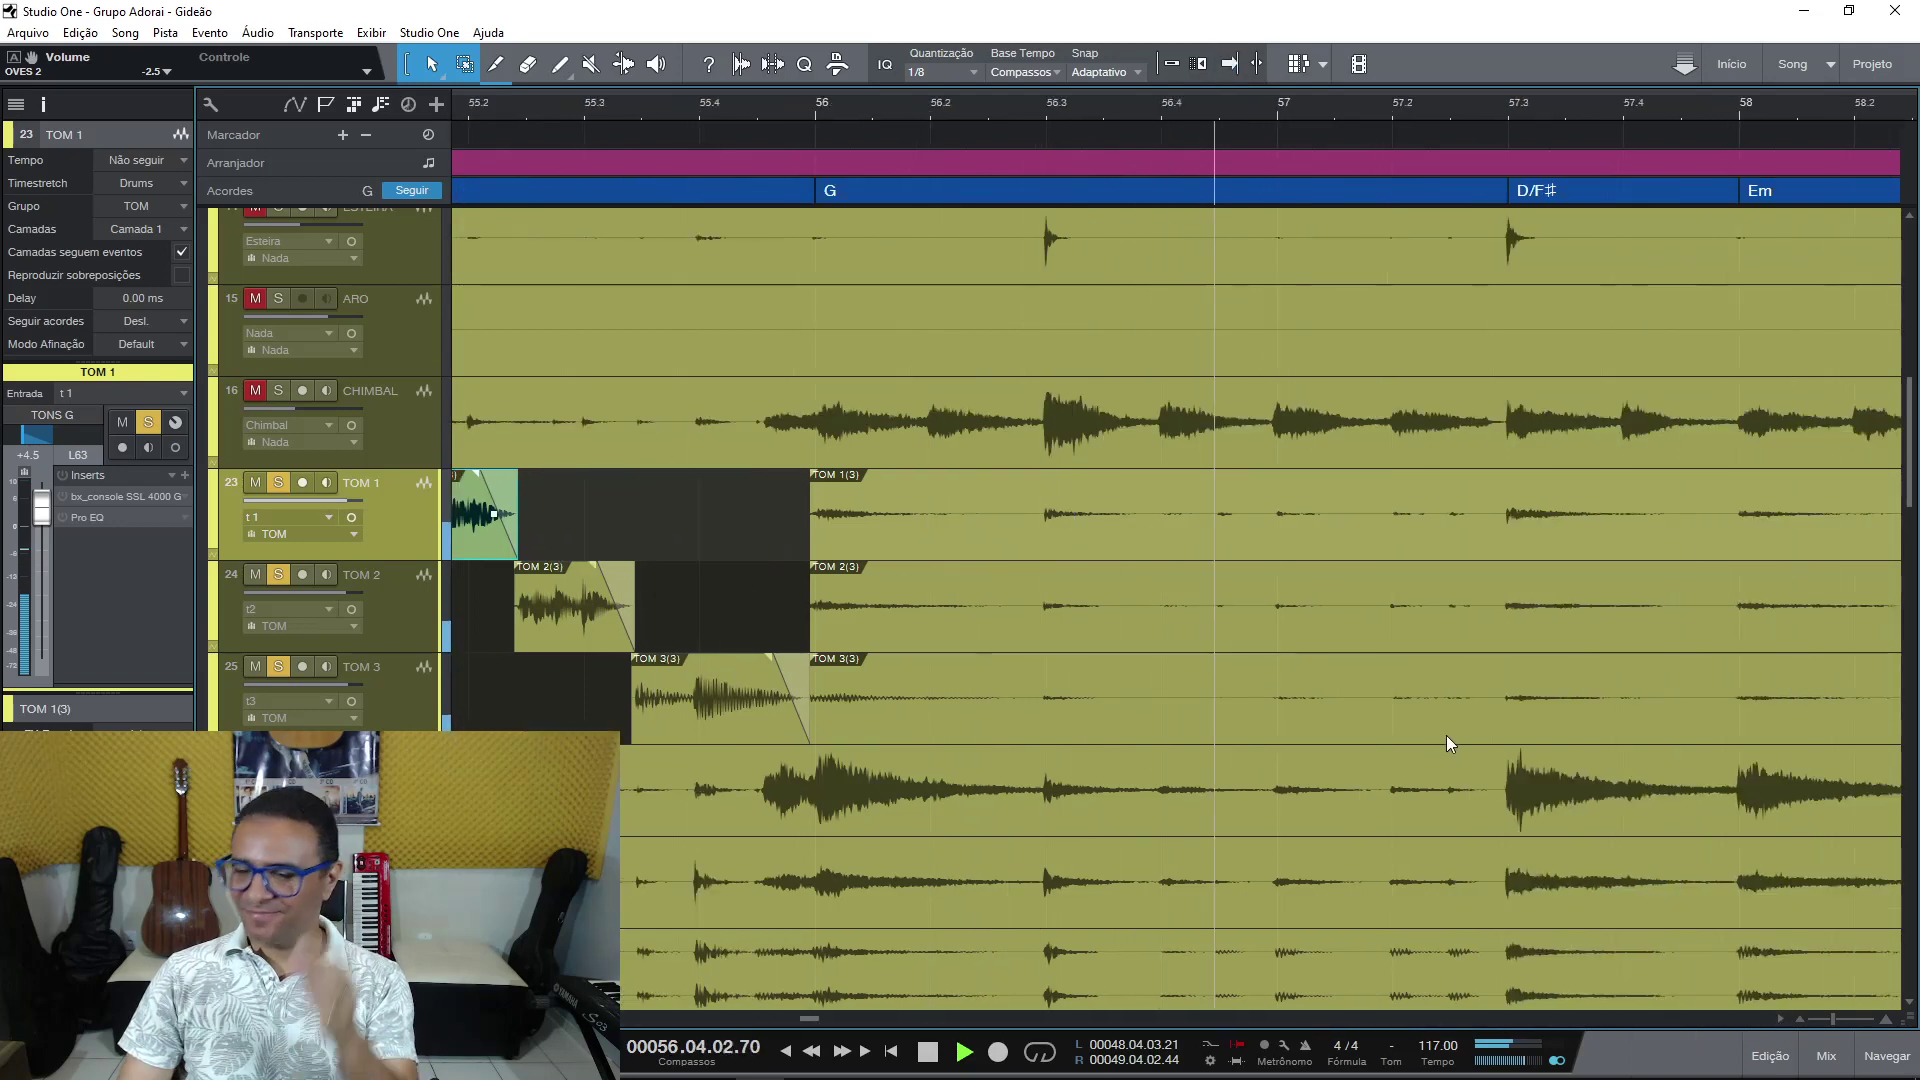
{"action": "key", "text": "space"}
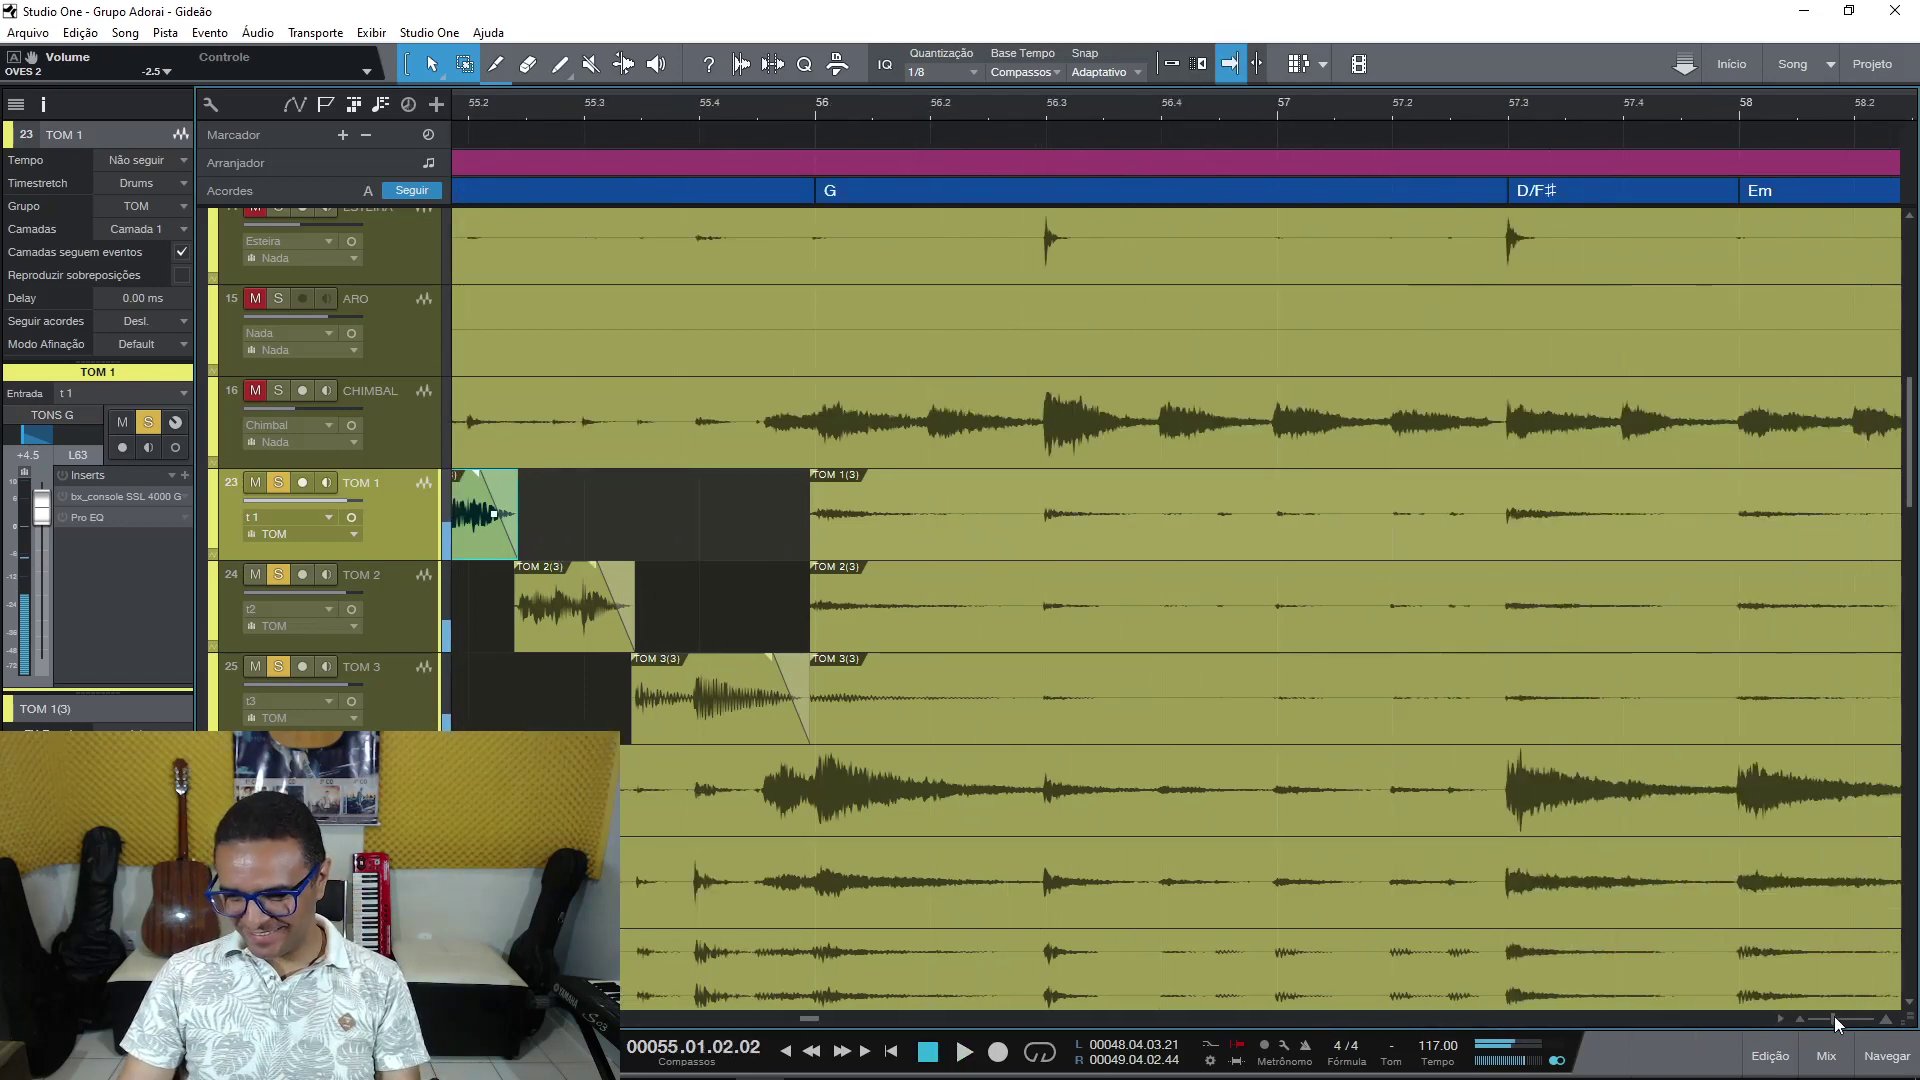
{"action": "left_click_drag", "start_coordinate": [1834, 1017], "coordinate": [1818, 1019]}
{"action": "key", "text": "space"}
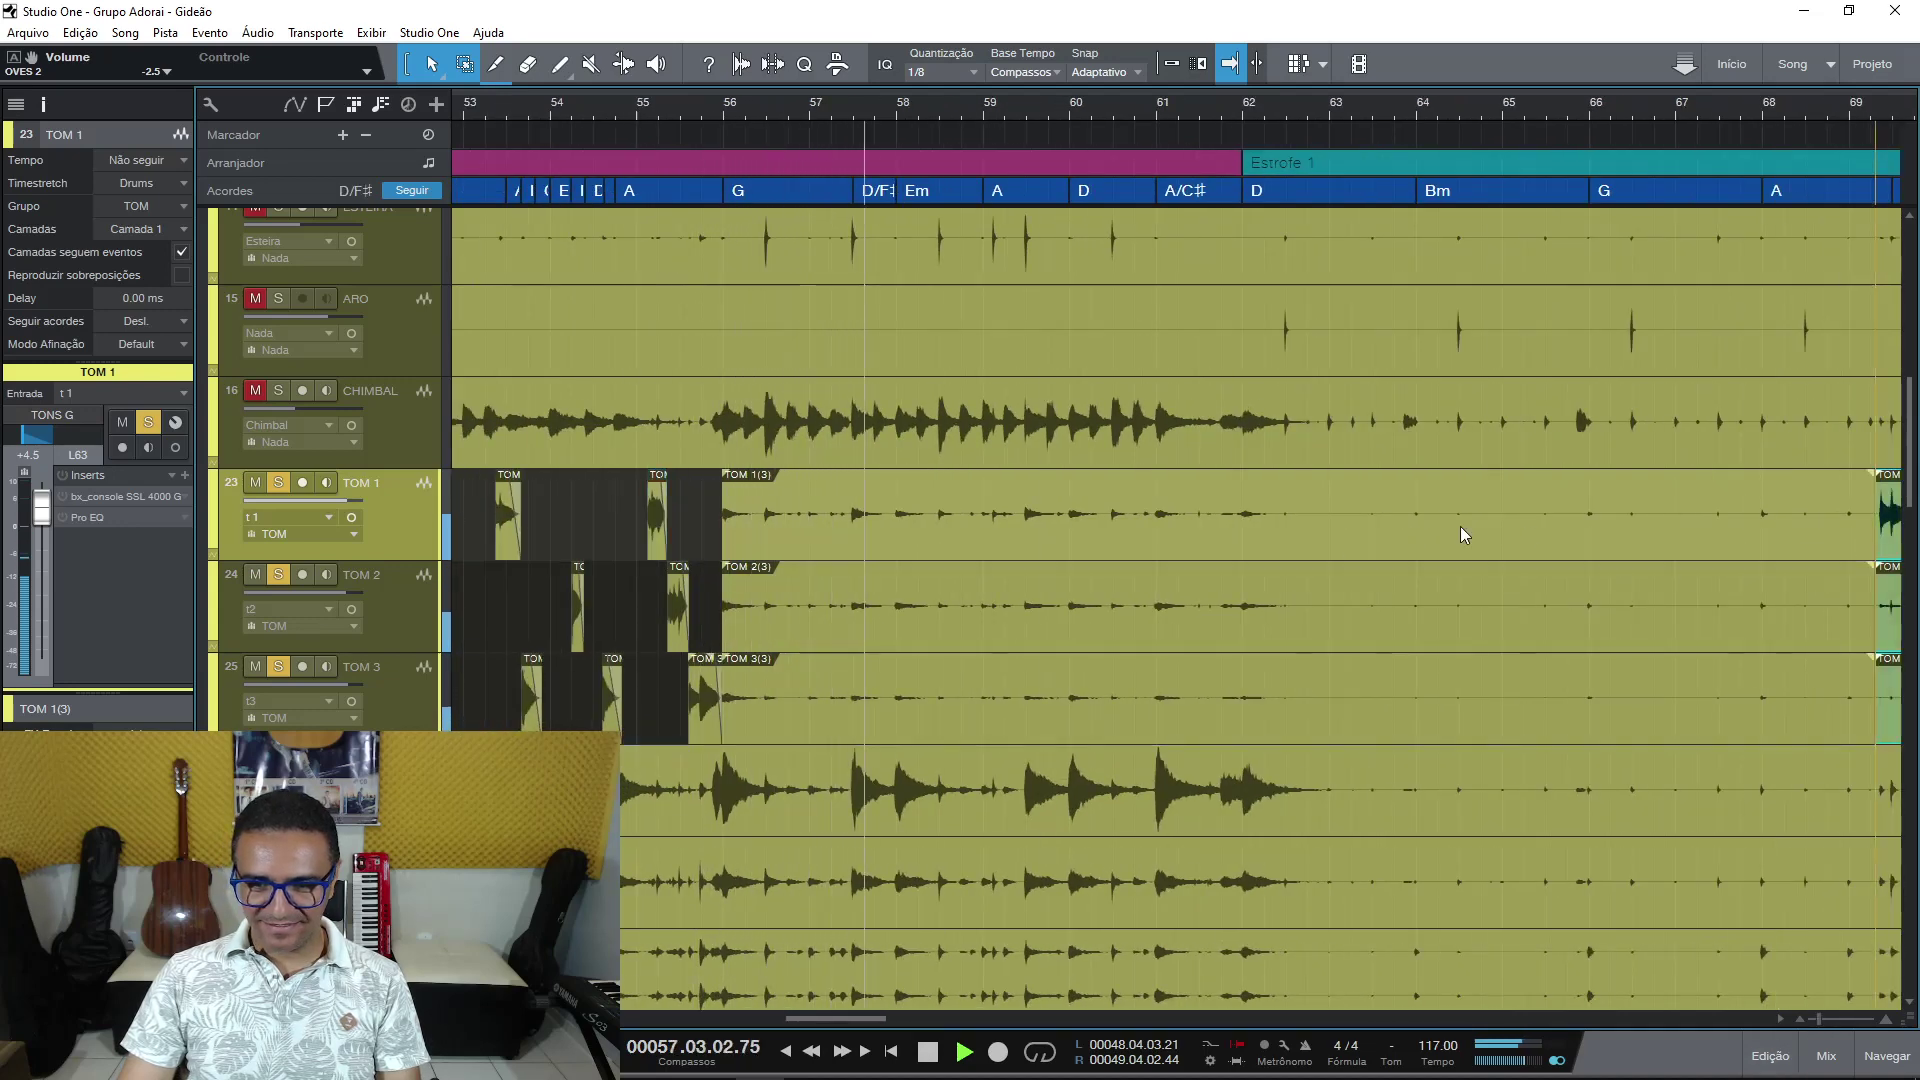
Select the three tom bleed segments between bar 56 and 69.2, turn off the tom tracks' solo, and play the full mix.
{"action": "left_click", "coordinate": [1350, 527]}
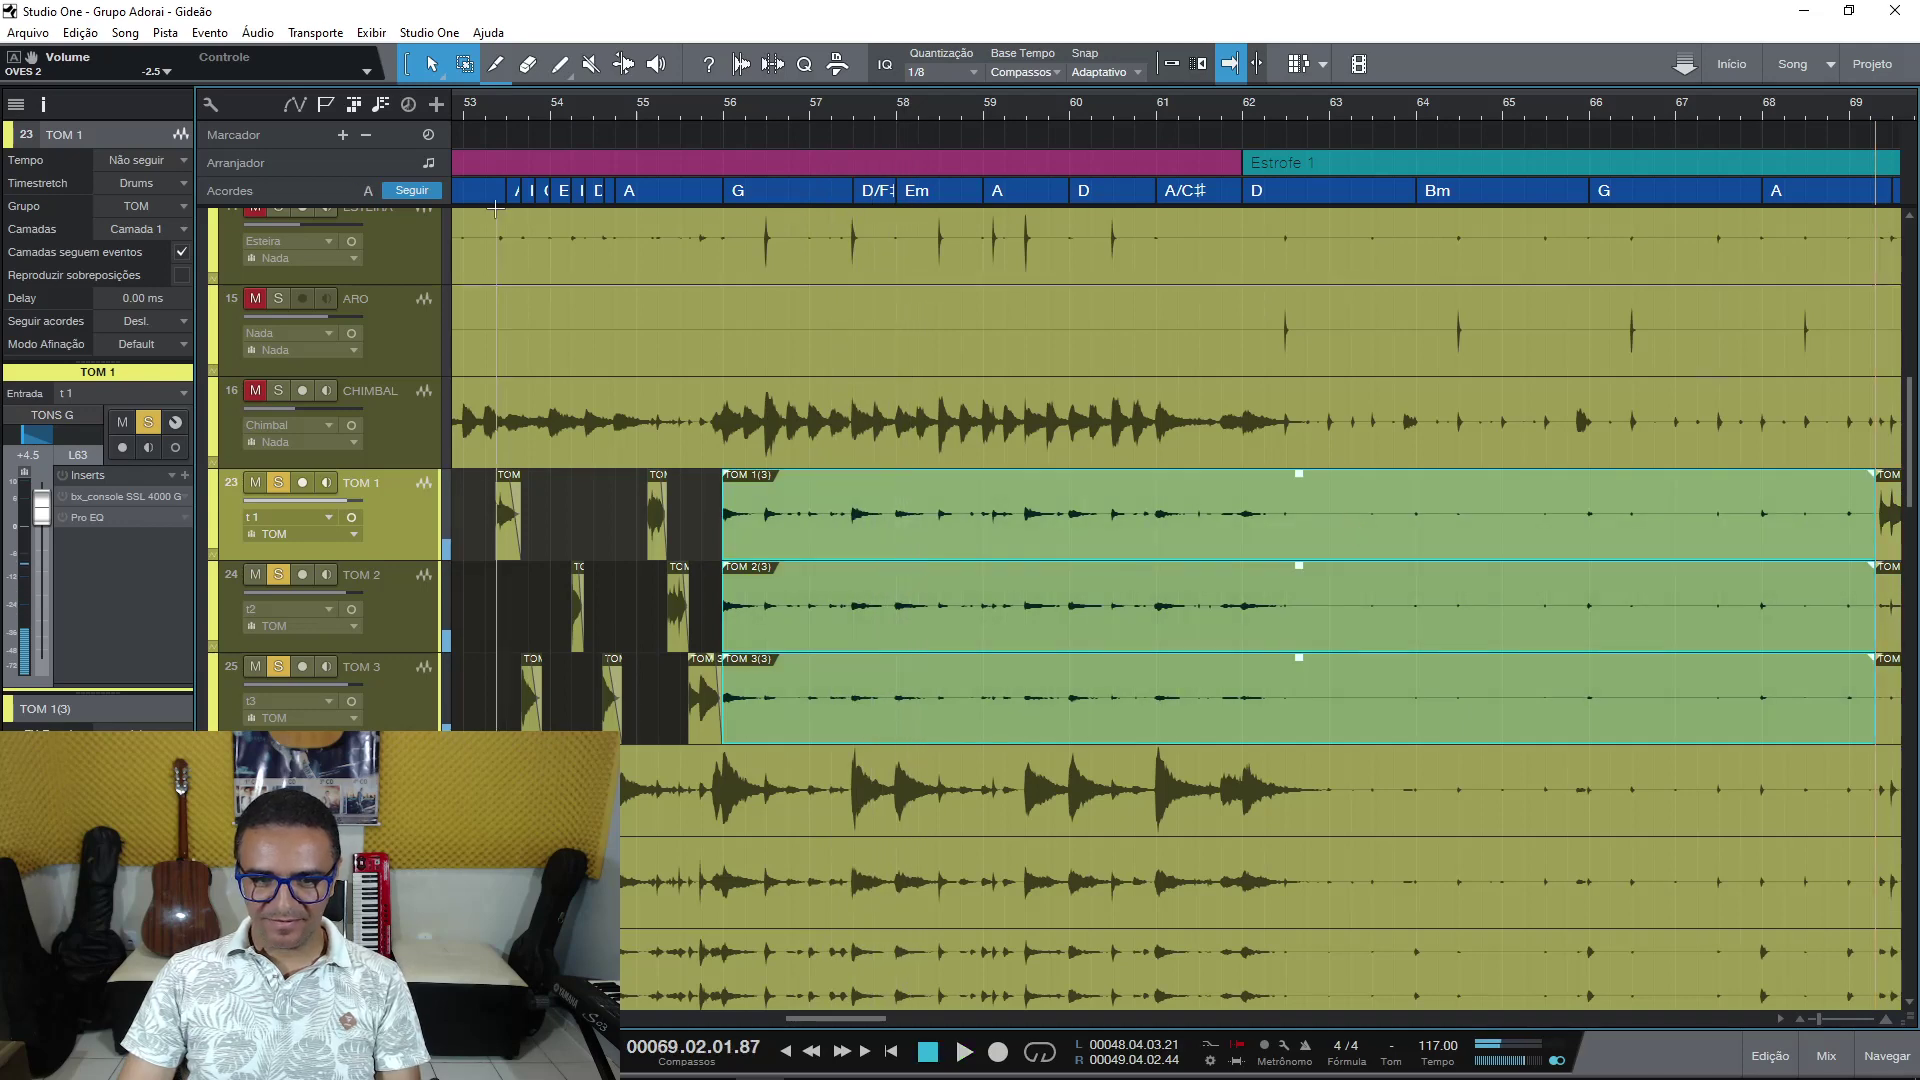
{"action": "left_click", "coordinate": [721, 108]}
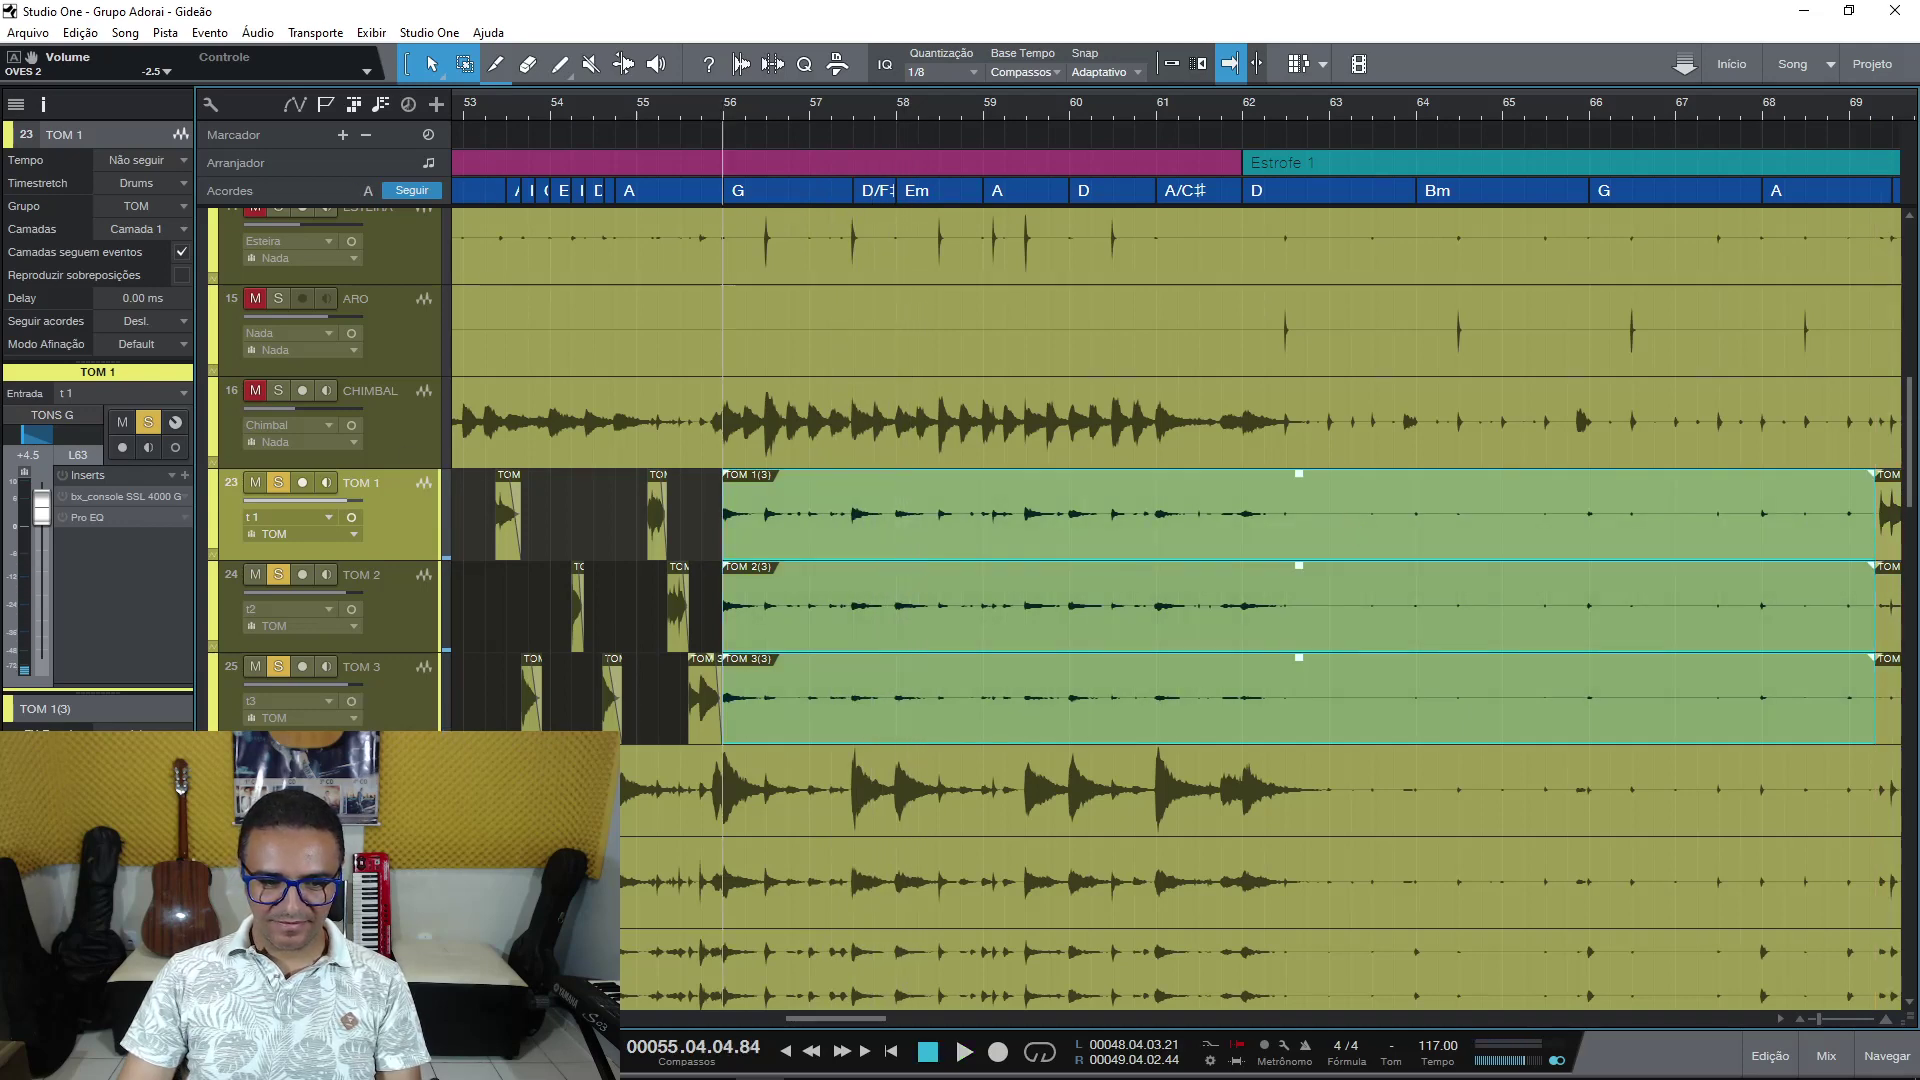
{"action": "key", "text": "s"}
{"action": "key", "text": "space"}
{"action": "key", "text": "KP_Subtract"}
{"action": "key", "text": "KP_Subtract"}
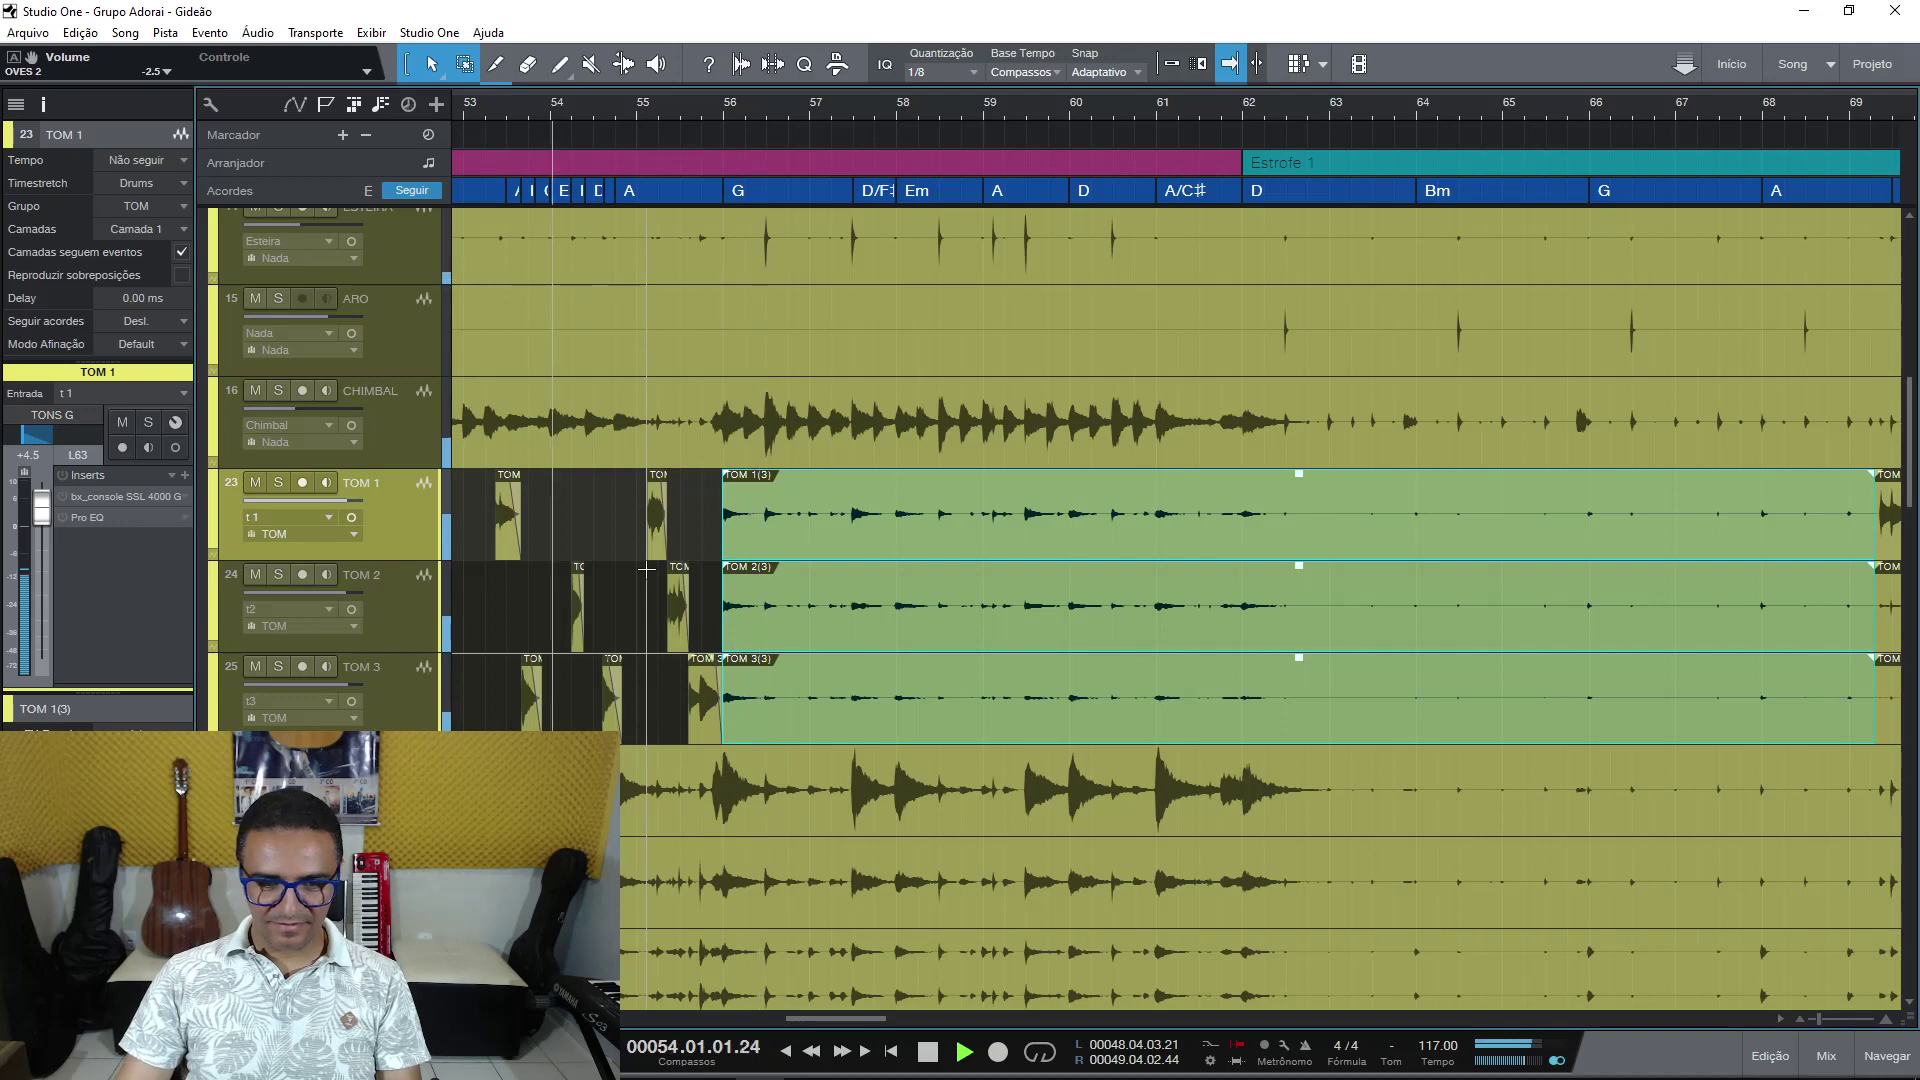
{"action": "key", "text": "KP_Subtract"}
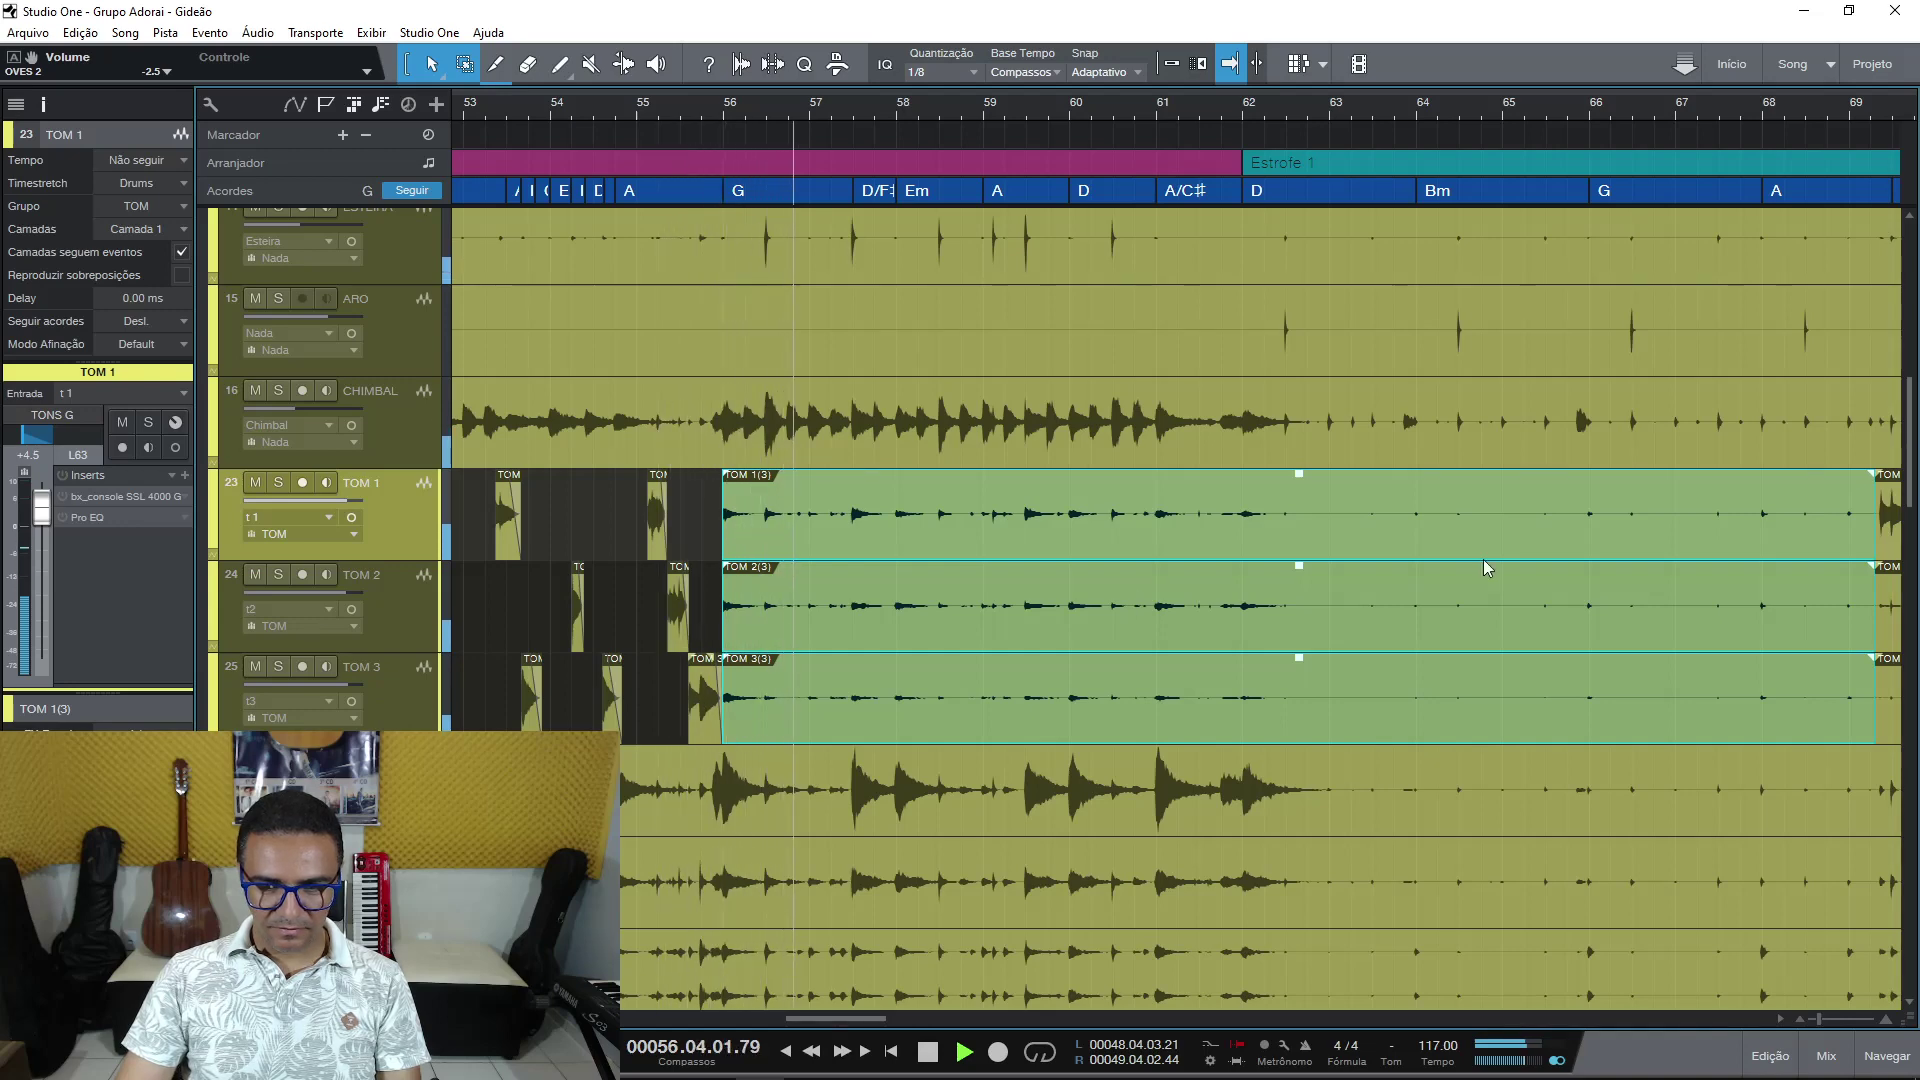
Compare the full mix with and without the tom bleed after bar 56 by repeatedly deleting the selected segments and undoing the deletion.
{"action": "key", "text": "Delete"}
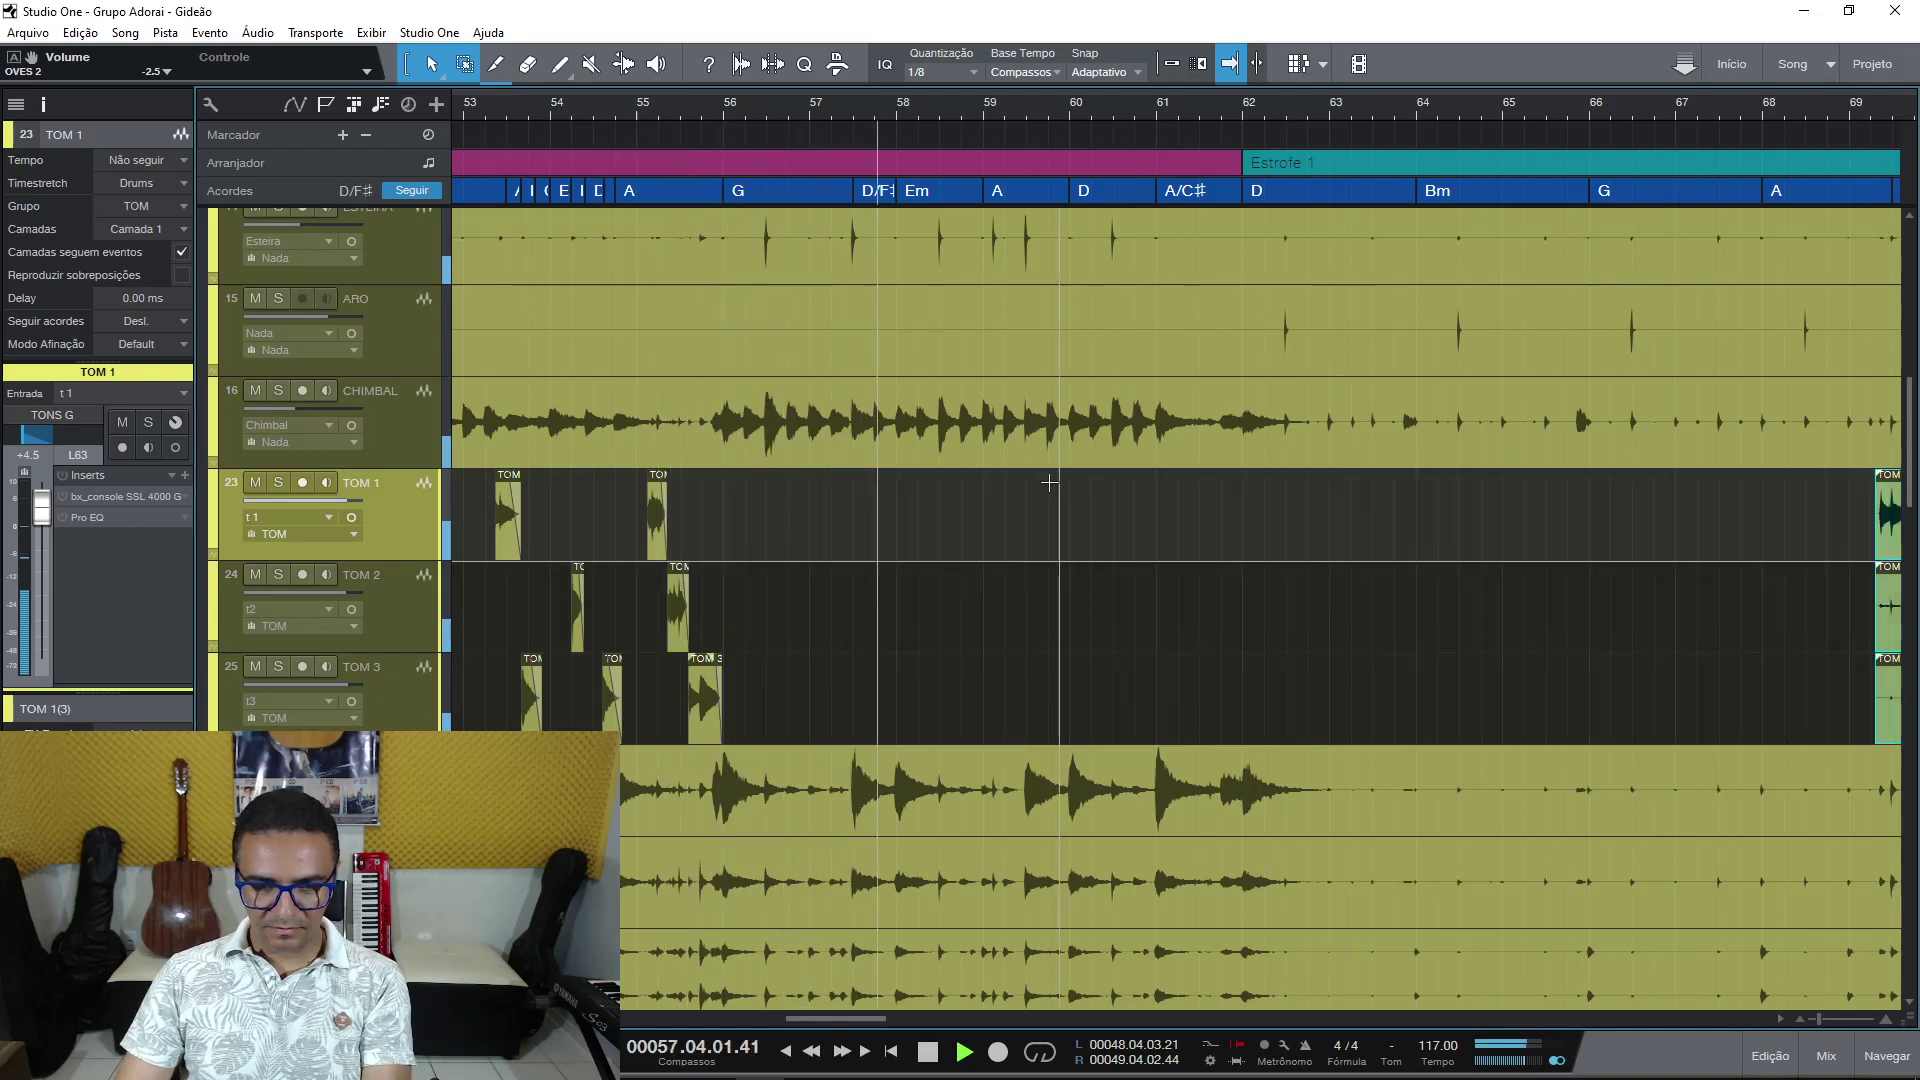
{"action": "key", "text": "space"}
{"action": "key", "text": "ctrl+z"}
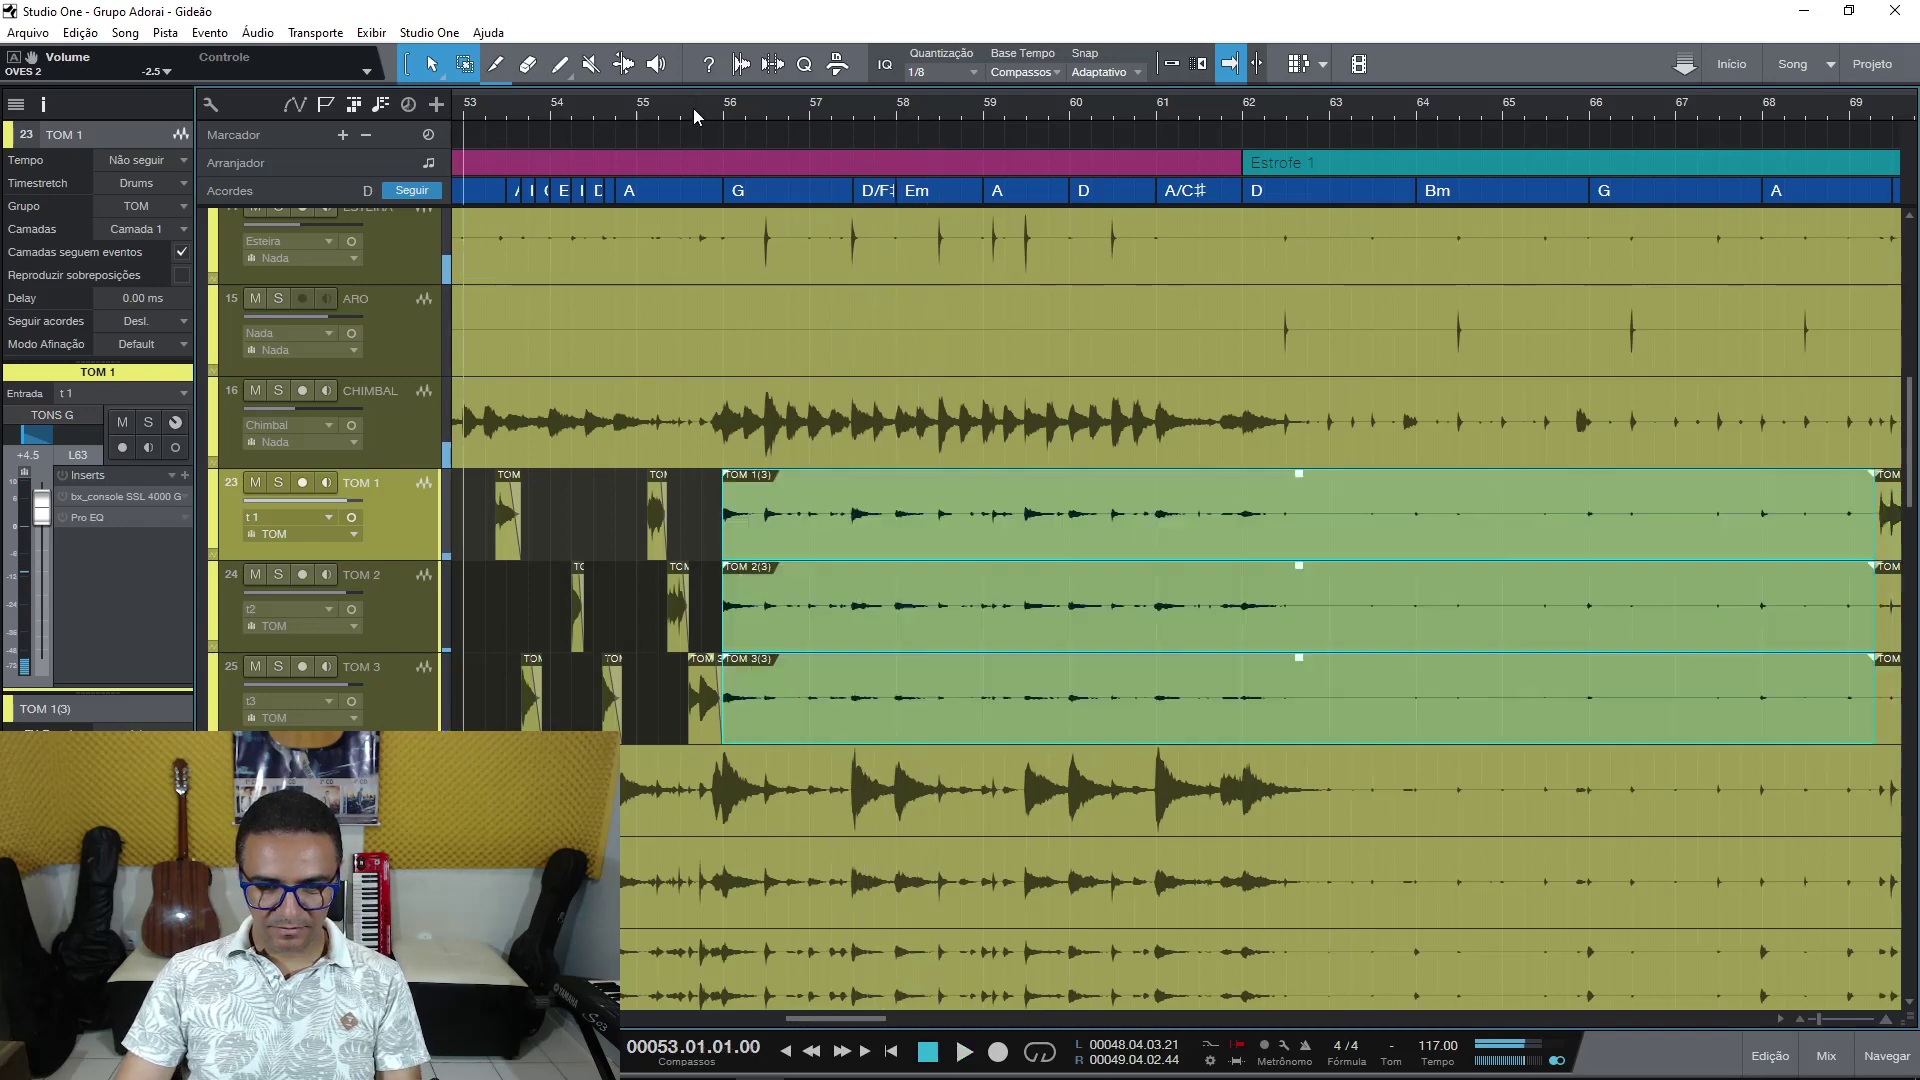
{"action": "left_click", "coordinate": [696, 96]}
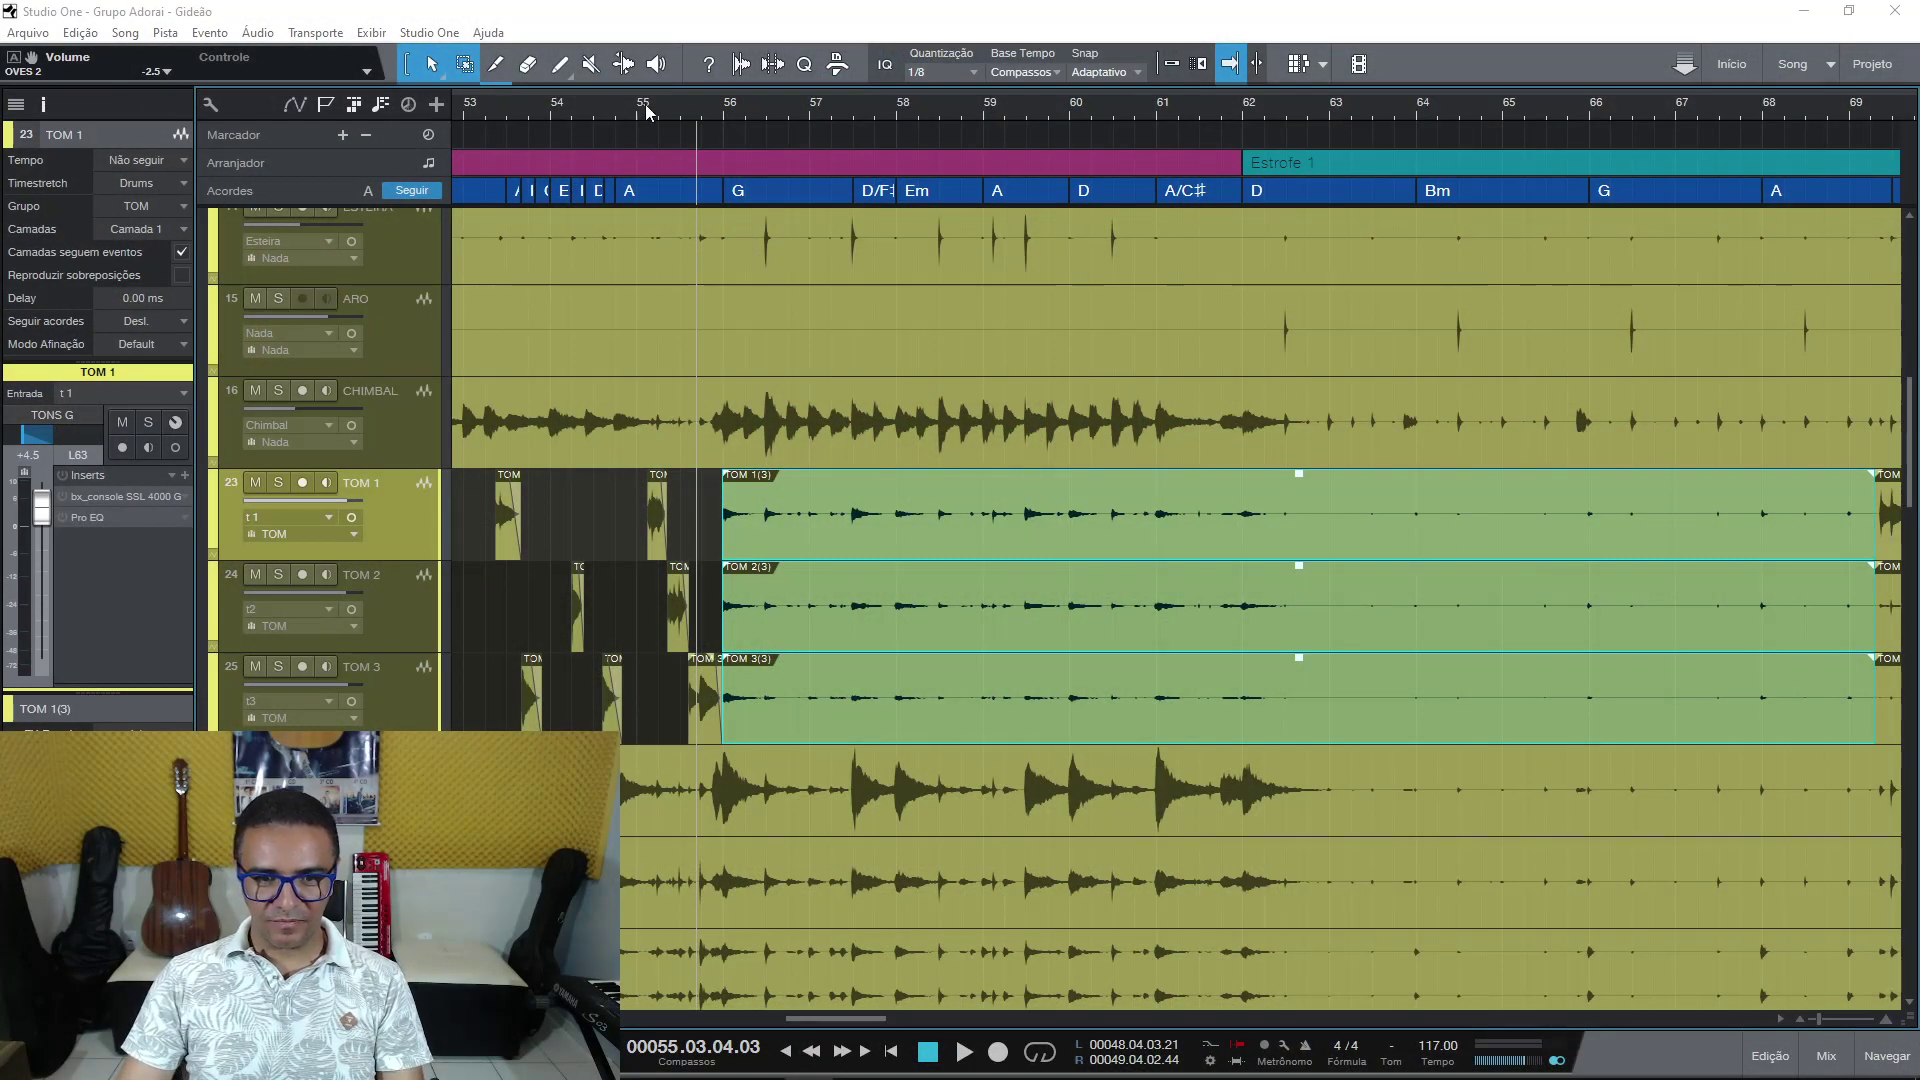
{"action": "left_click", "coordinate": [706, 106]}
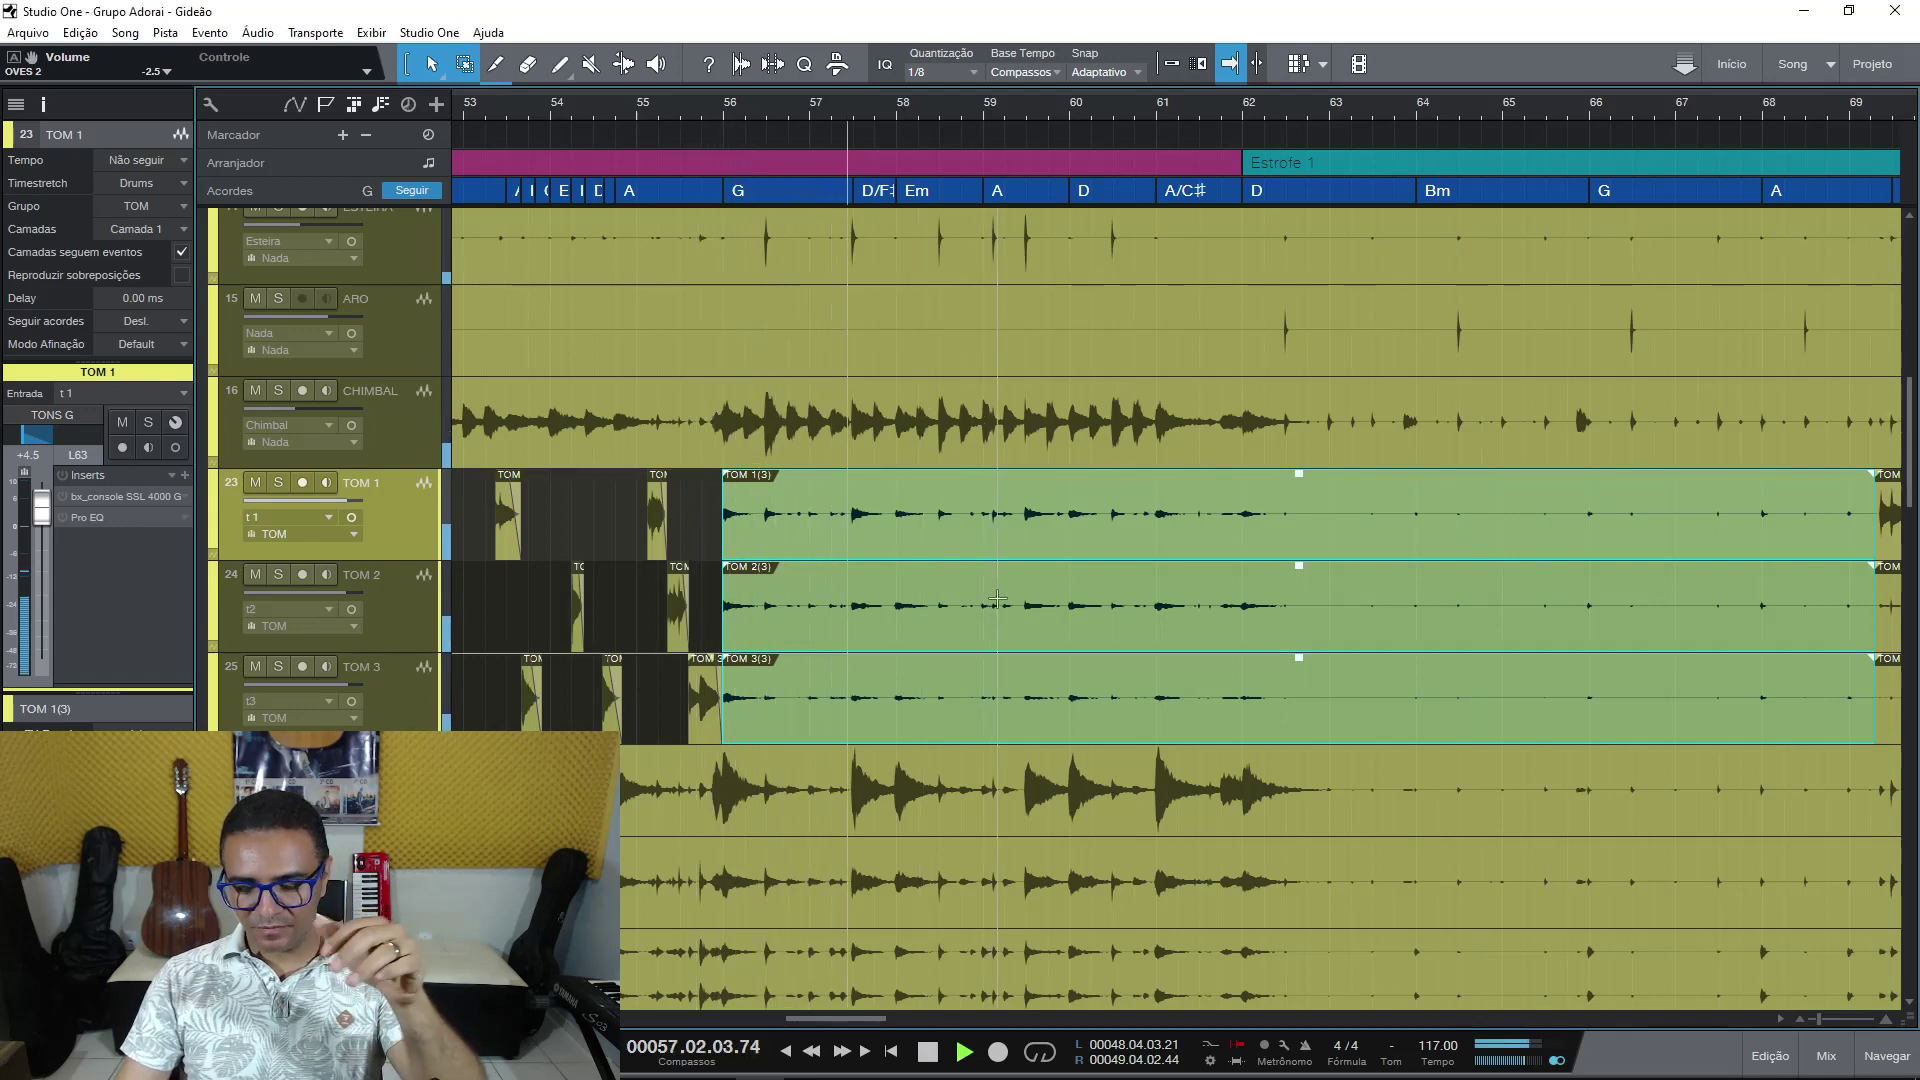
{"action": "key", "text": "Delete"}
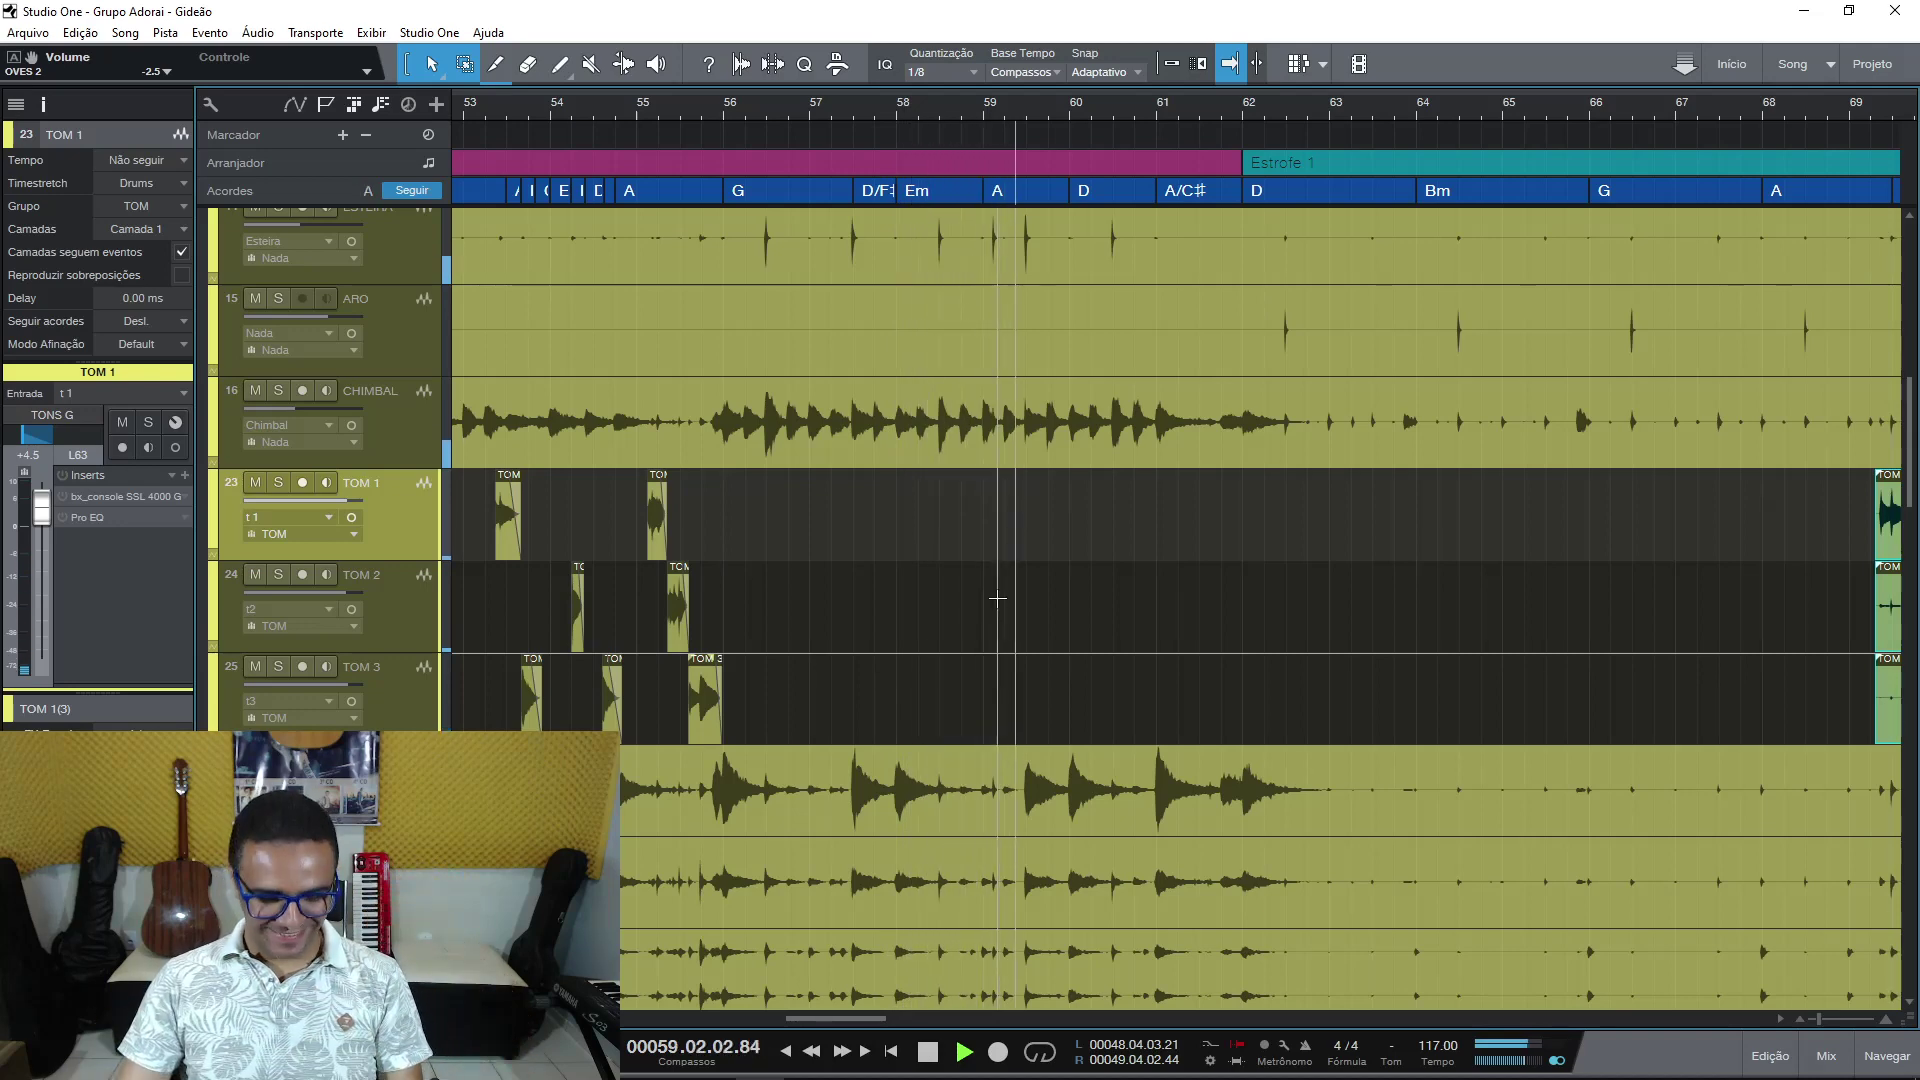
{"action": "key", "text": "ctrl+z"}
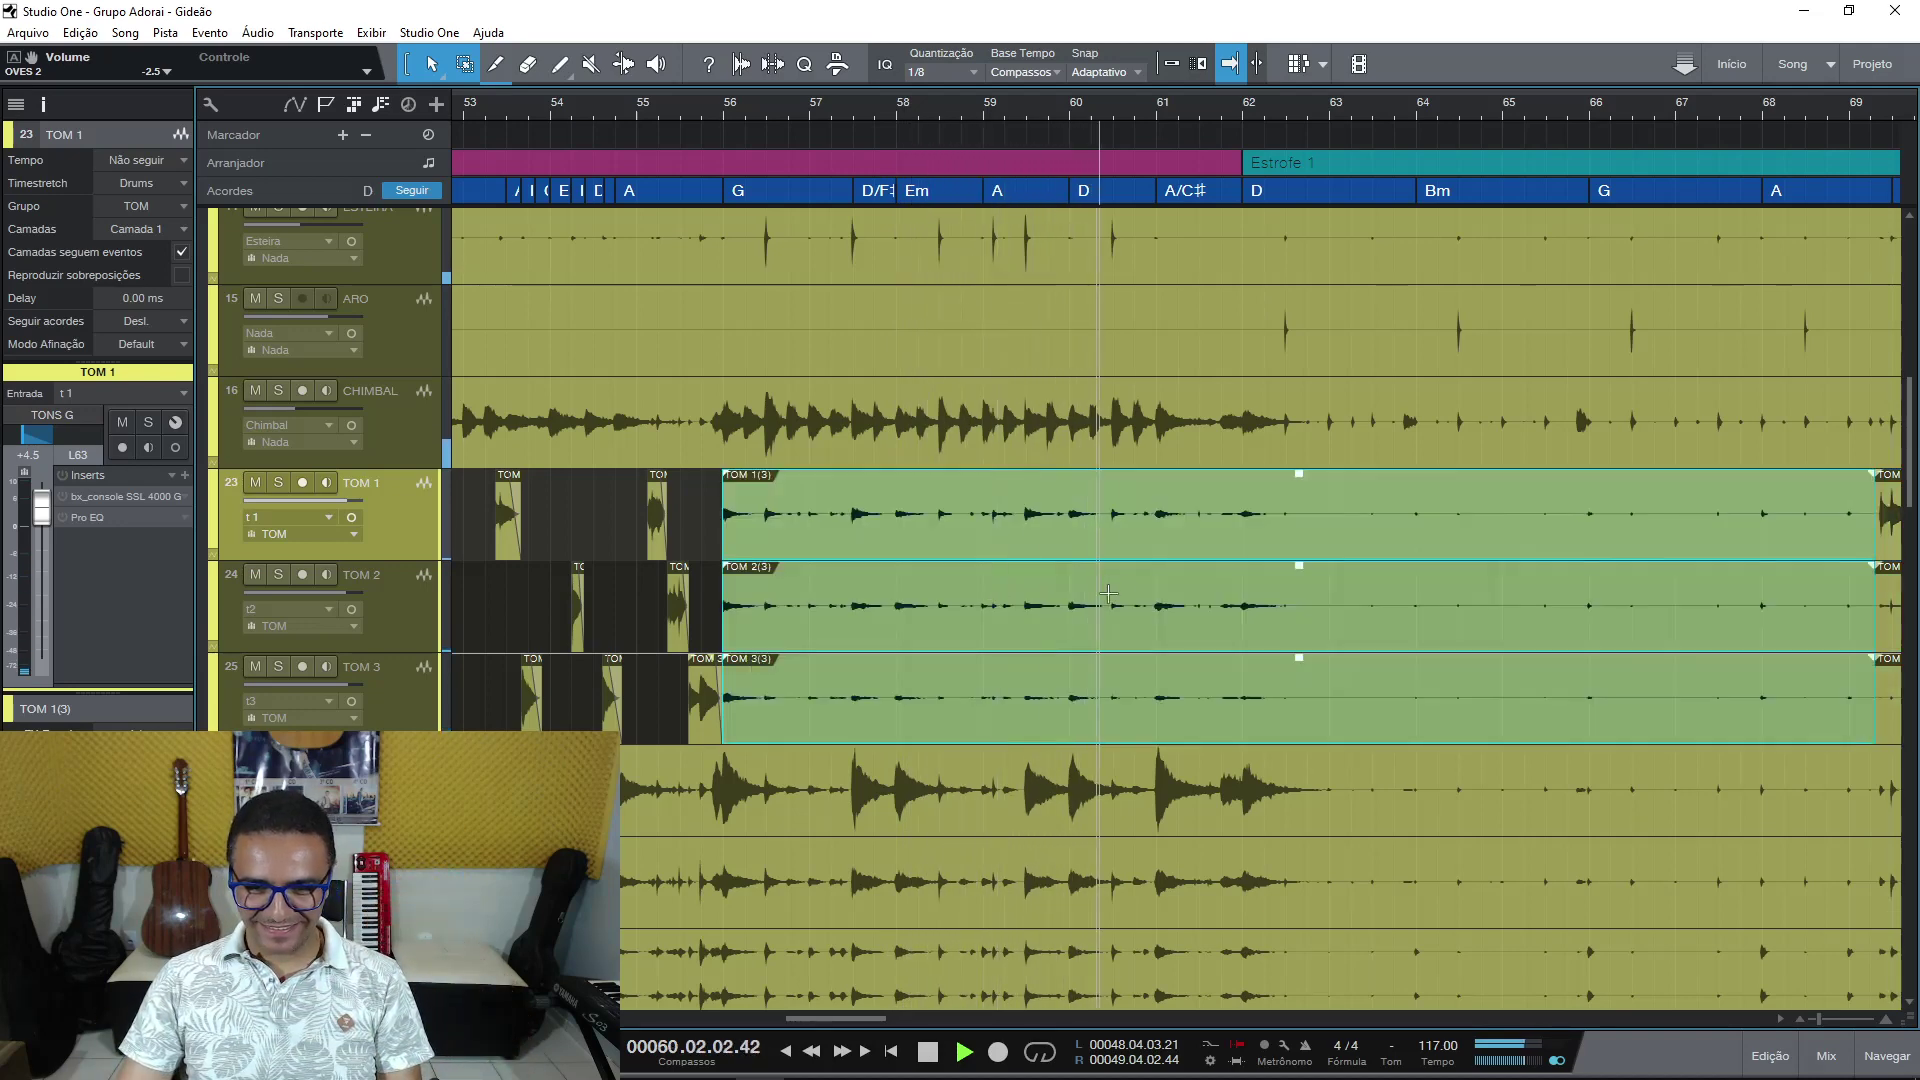
Stop playback and delete the three tom bleed segments between bar 56 and 69.2.
{"action": "key", "text": "space"}
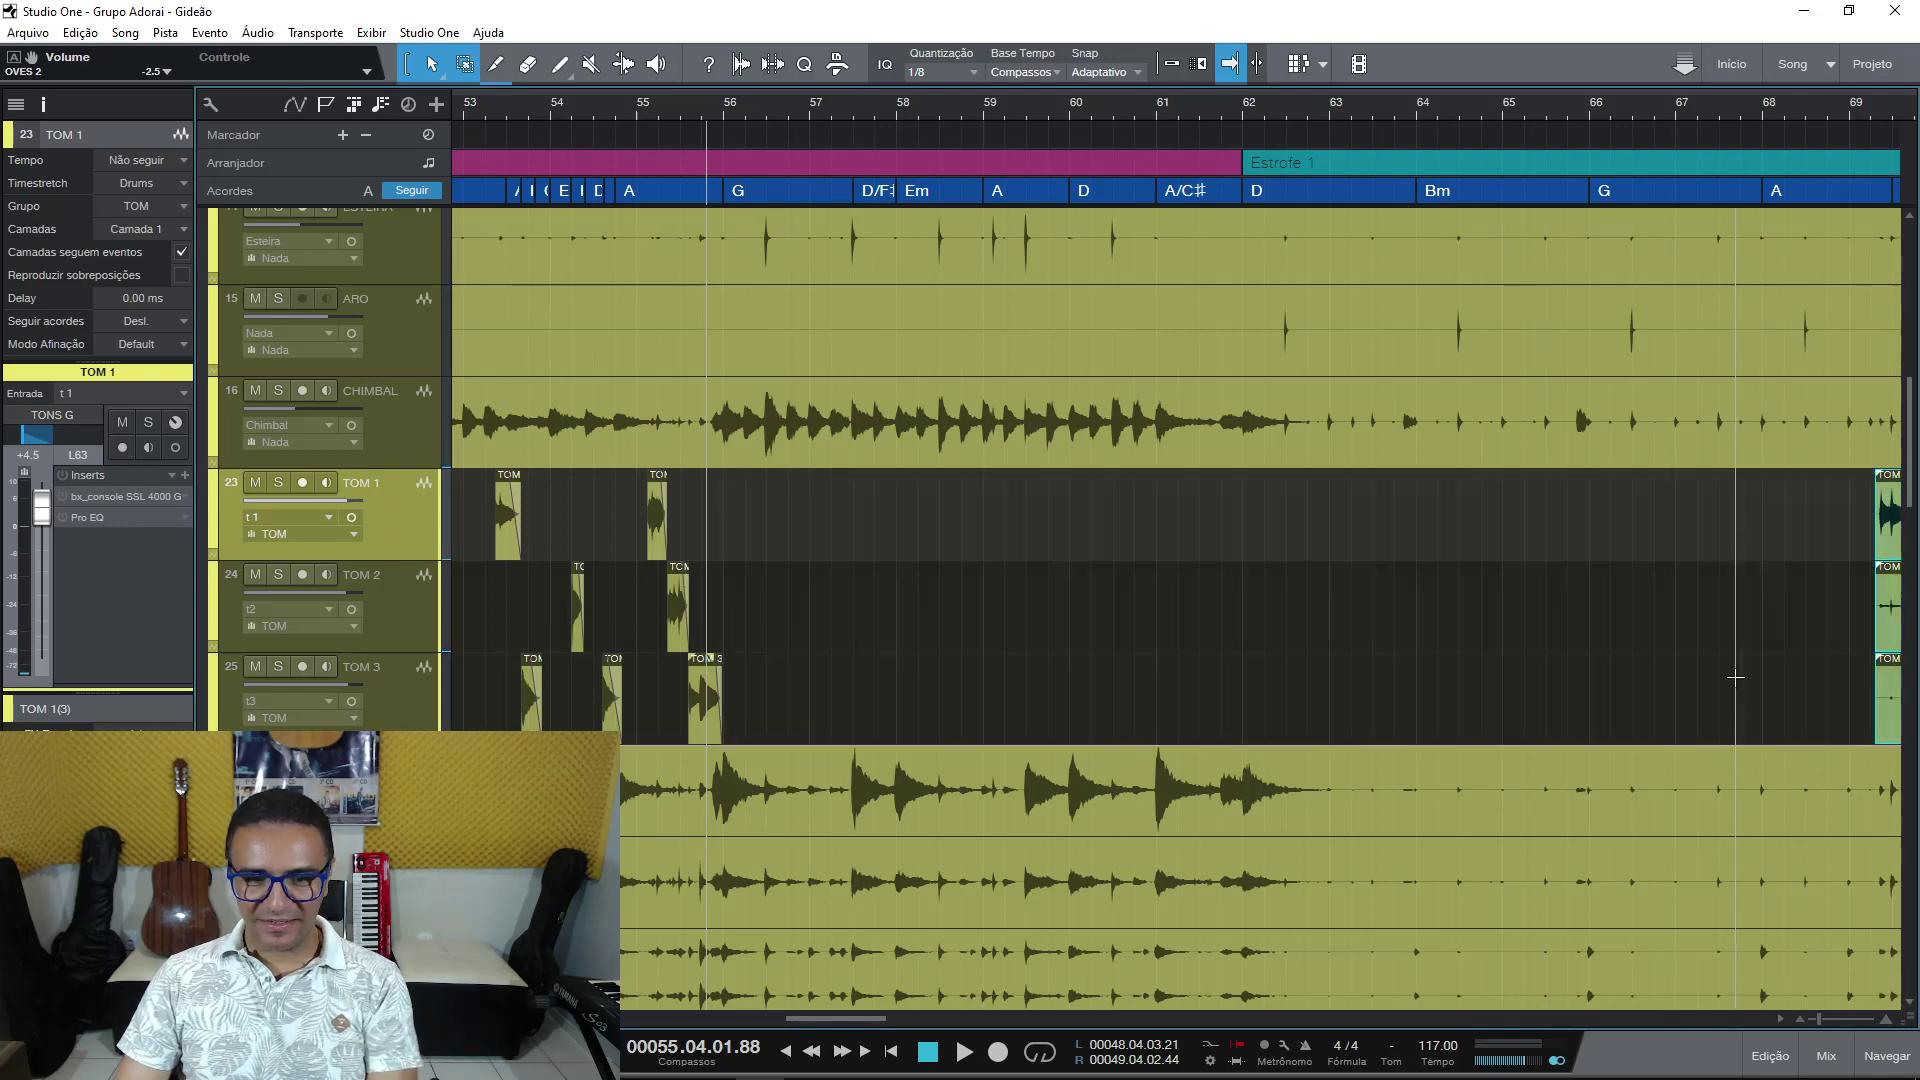
{"action": "key", "text": "Delete"}
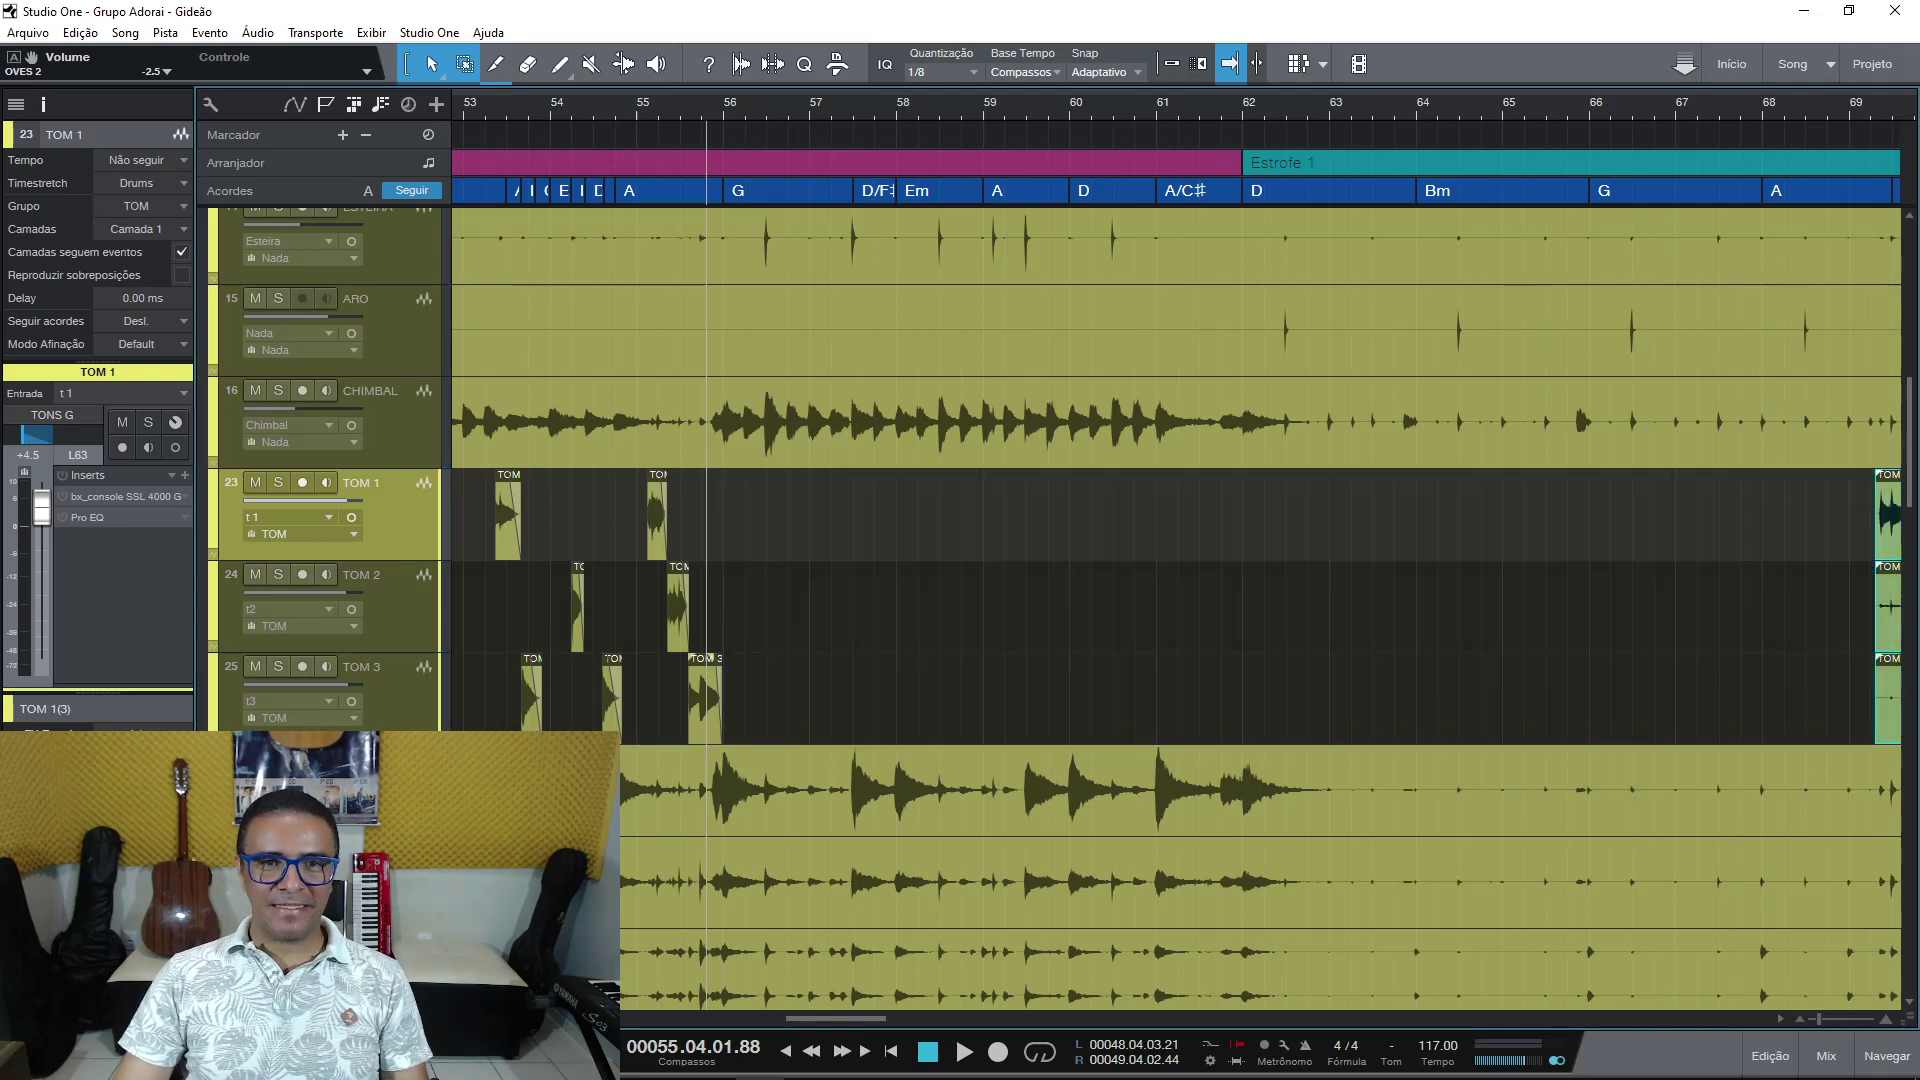